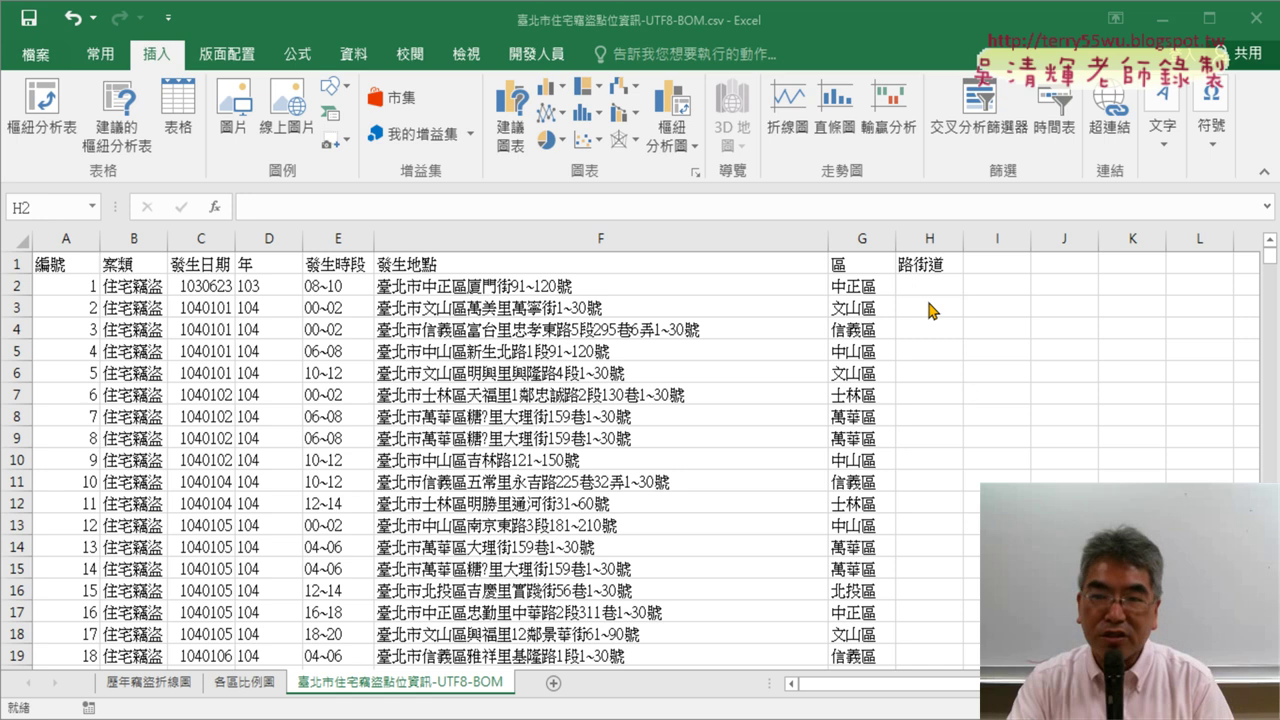
# Review the F2 and F7 addresses, marking their 鄰, 里 and 區 parts.
pyautogui.click(920, 291)
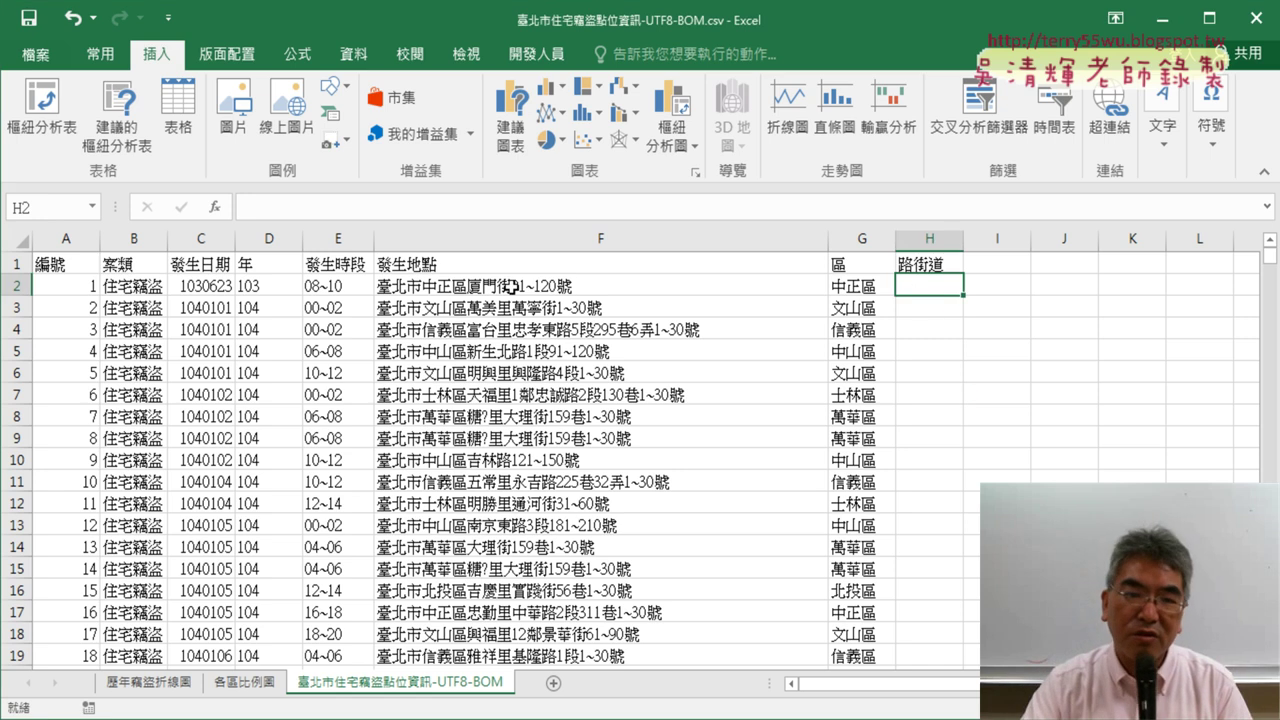
pyautogui.click(615, 287)
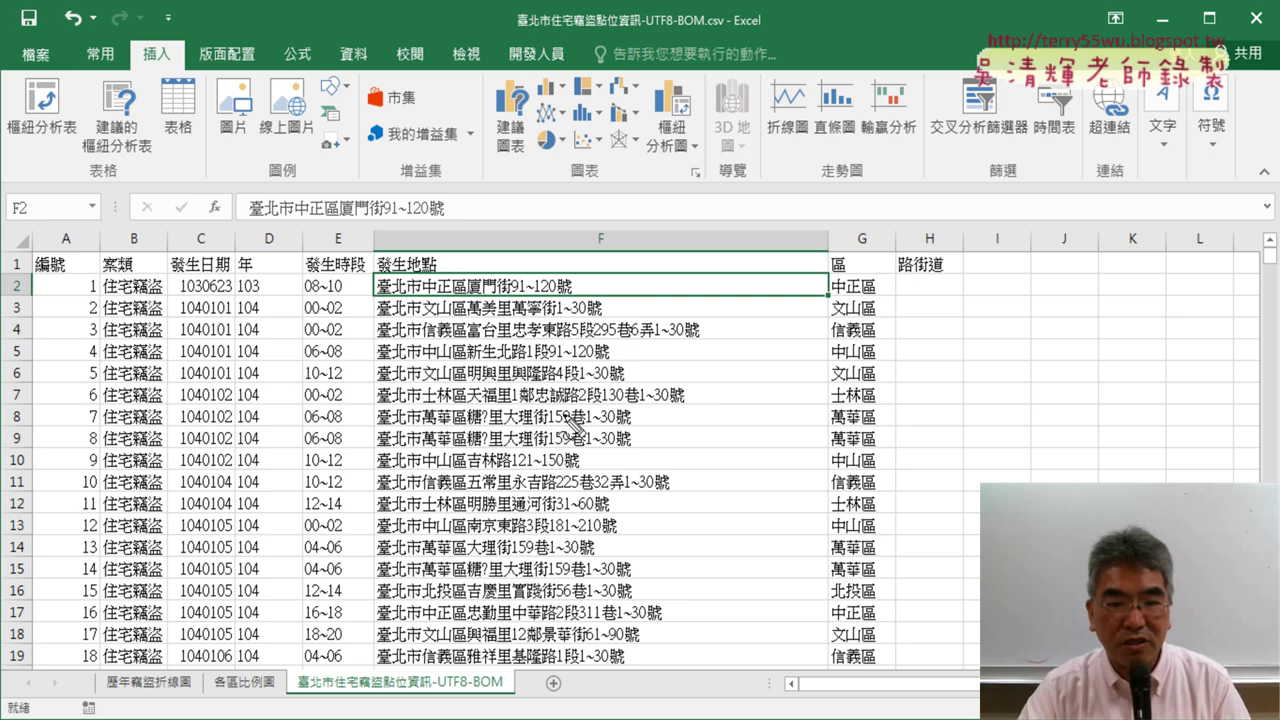
pyautogui.moveTo(515, 404); pyautogui.dragTo(536, 404)
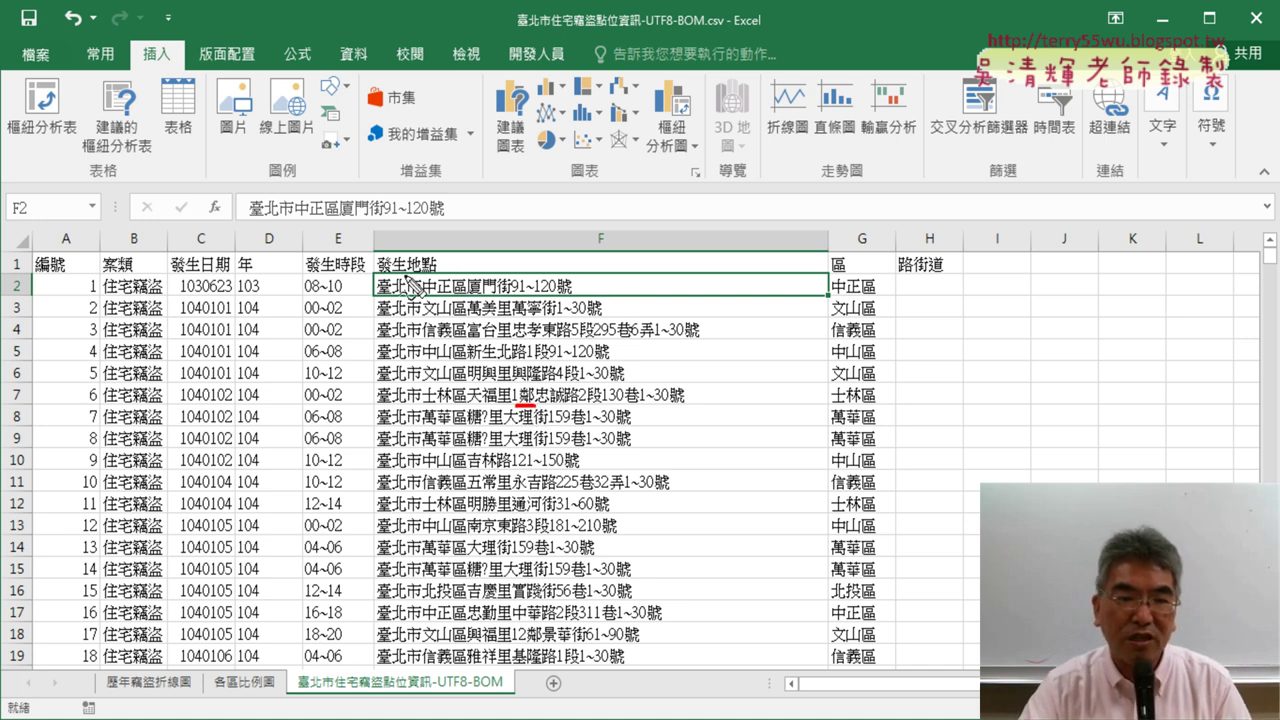
pyautogui.moveTo(407, 270); pyautogui.dragTo(436, 270)
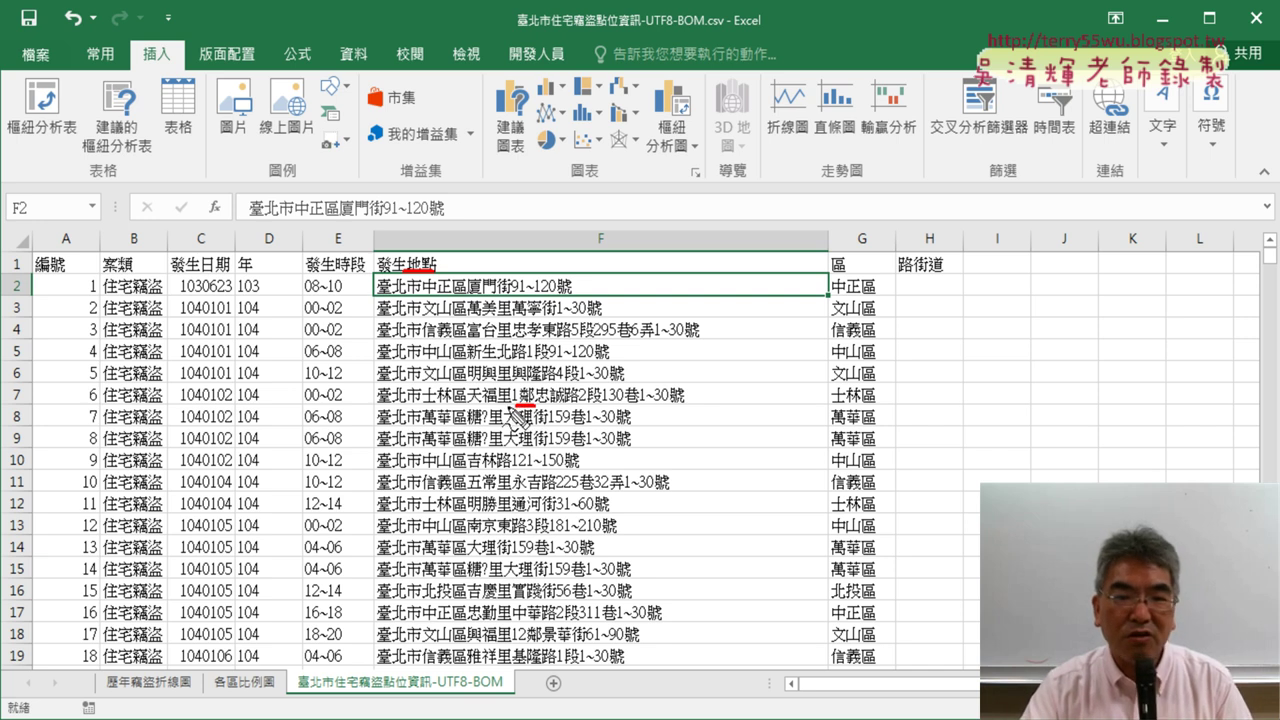
pyautogui.moveTo(507, 407); pyautogui.dragTo(451, 408)
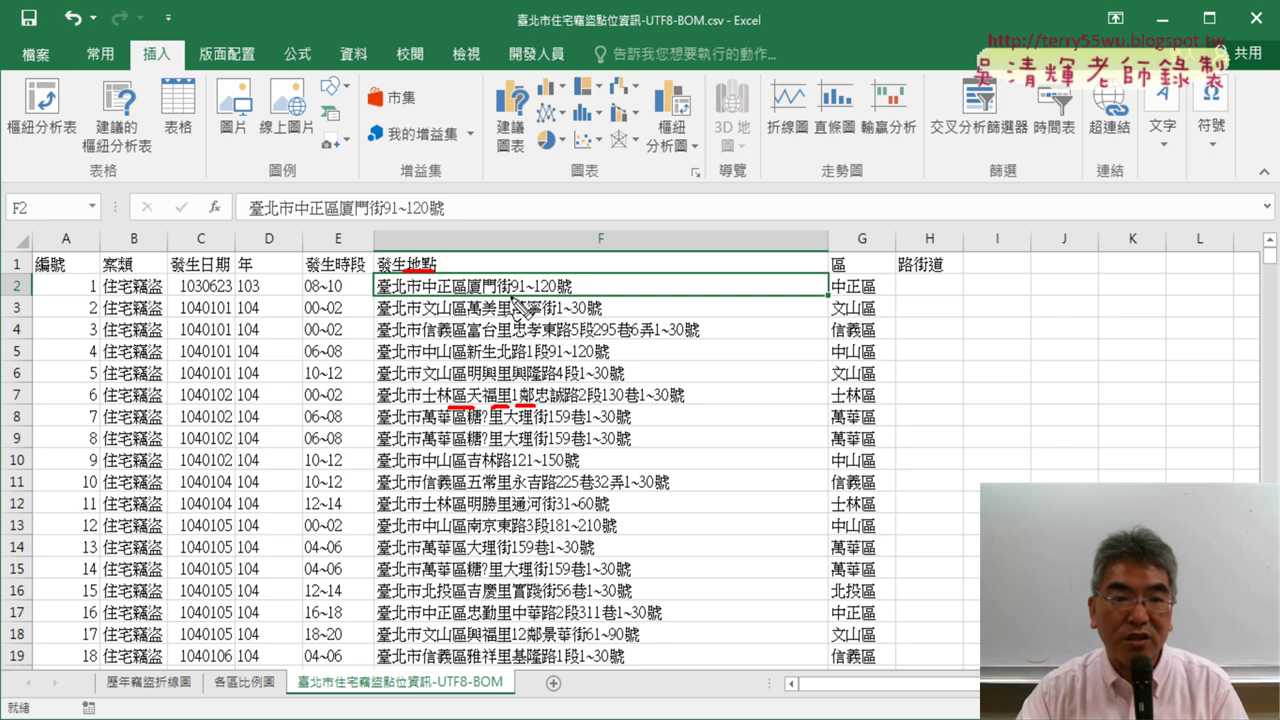
pyautogui.moveTo(537, 318)
pyautogui.mouseDown()
pyautogui.moveTo(557, 318)
pyautogui.moveTo(561, 340)
pyautogui.mouseUp()
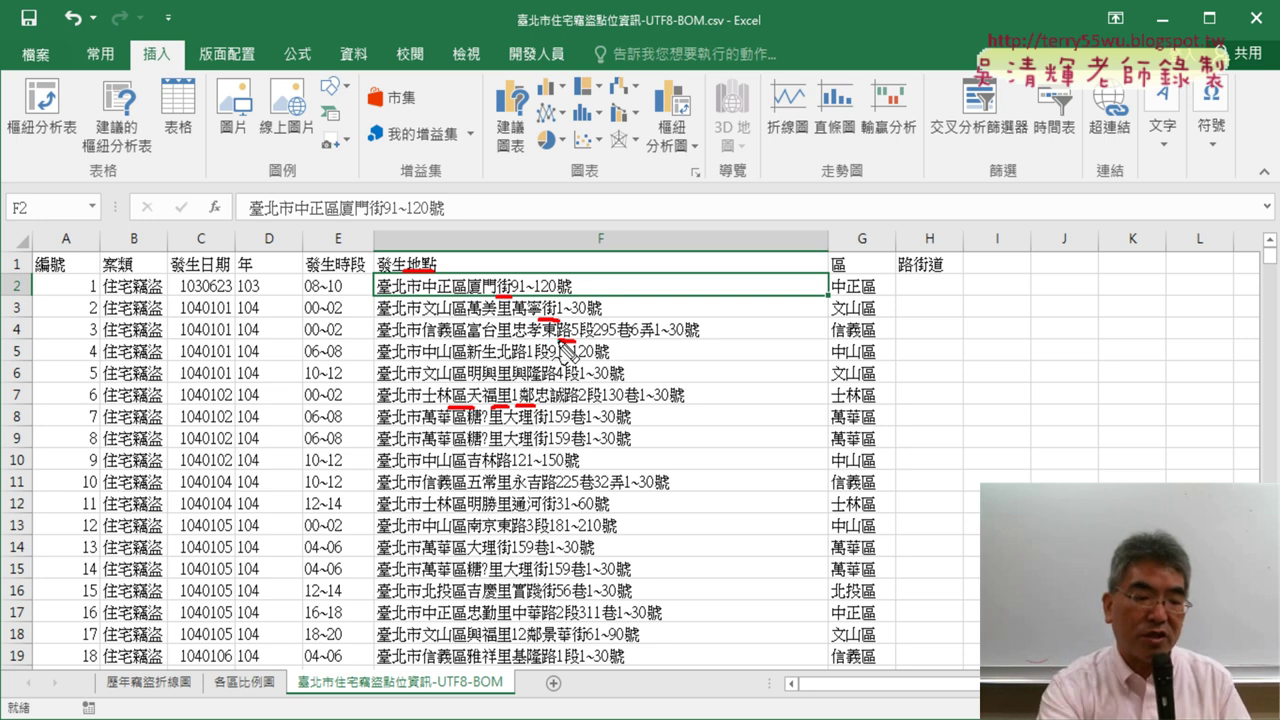
pyautogui.press('Escape')
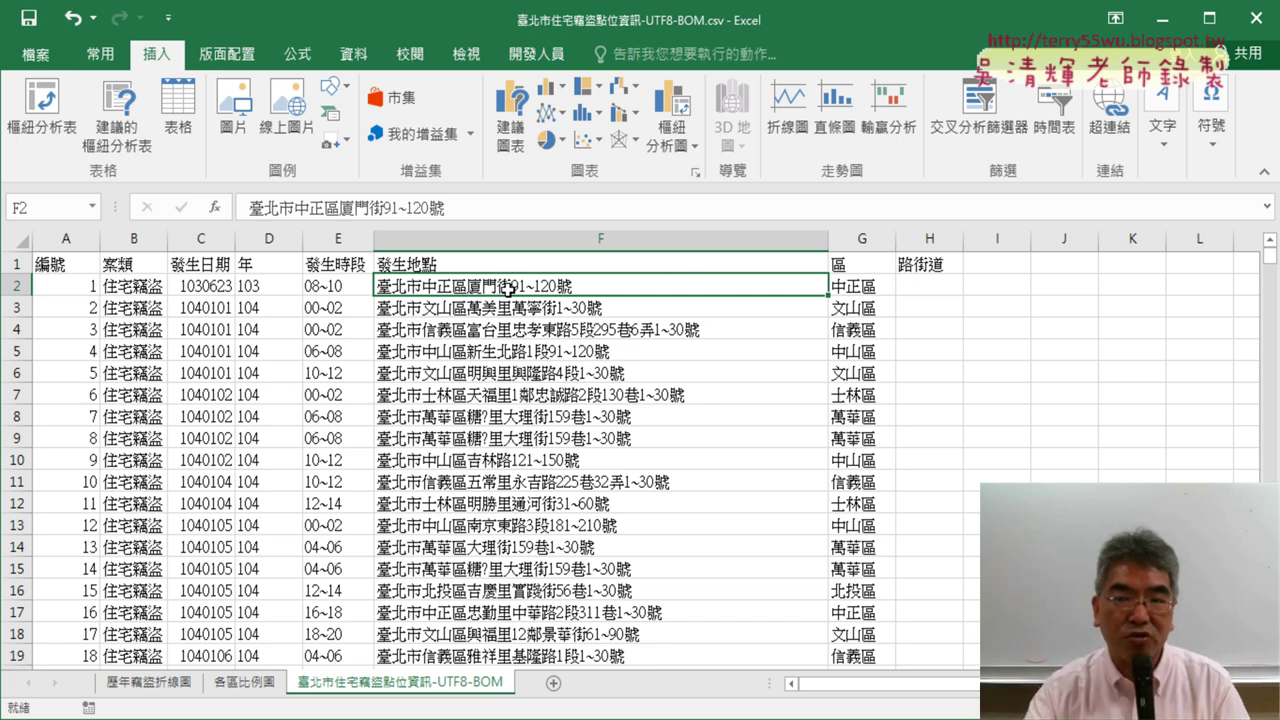
# Copy the 路街道 header into I1 and rename it 路街道1.
pyautogui.click(991, 261)
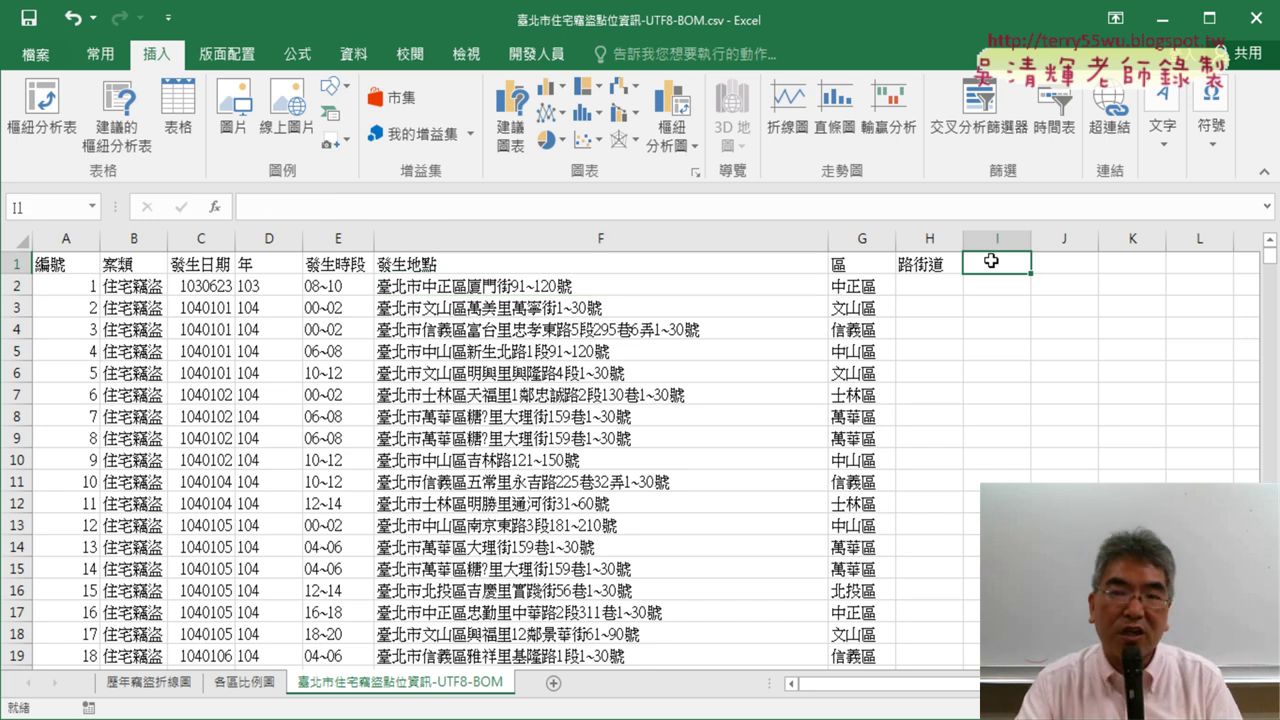
pyautogui.click(926, 264)
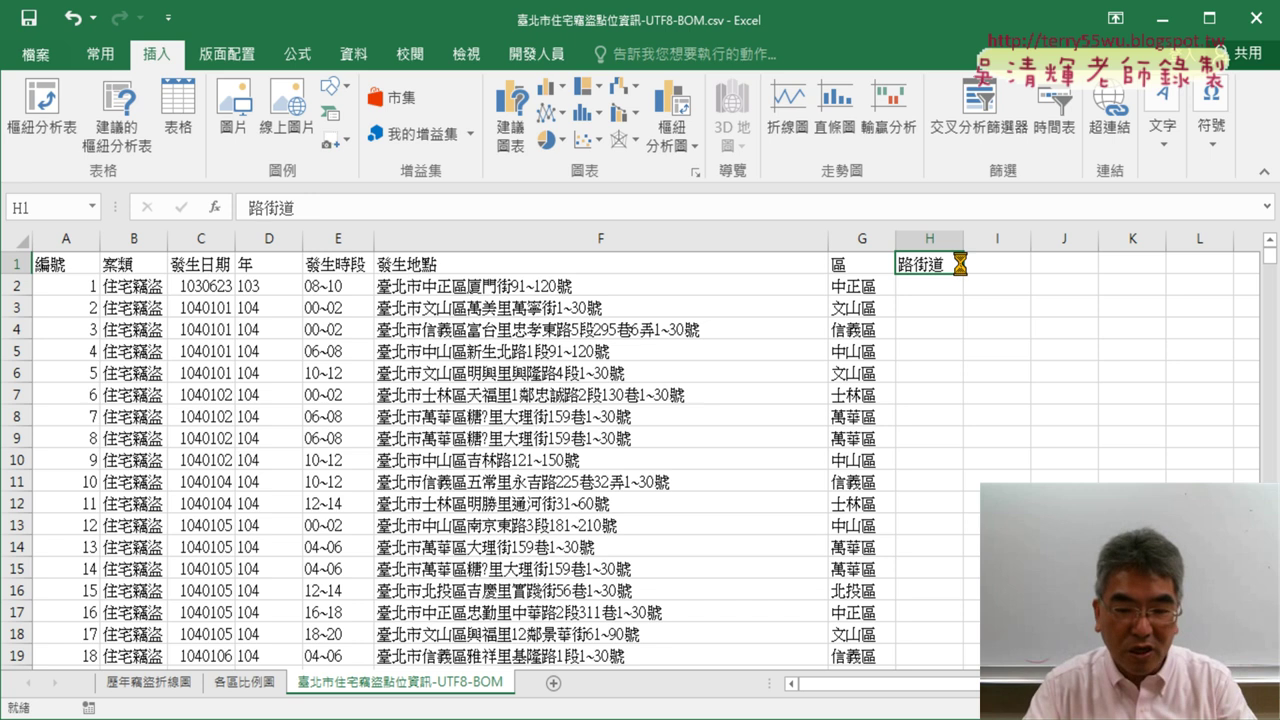
pyautogui.hotkey('ctrl', 'c')
pyautogui.click(1015, 262)
pyautogui.hotkey('ctrl', 'v')
pyautogui.doubleClick(1017, 261)
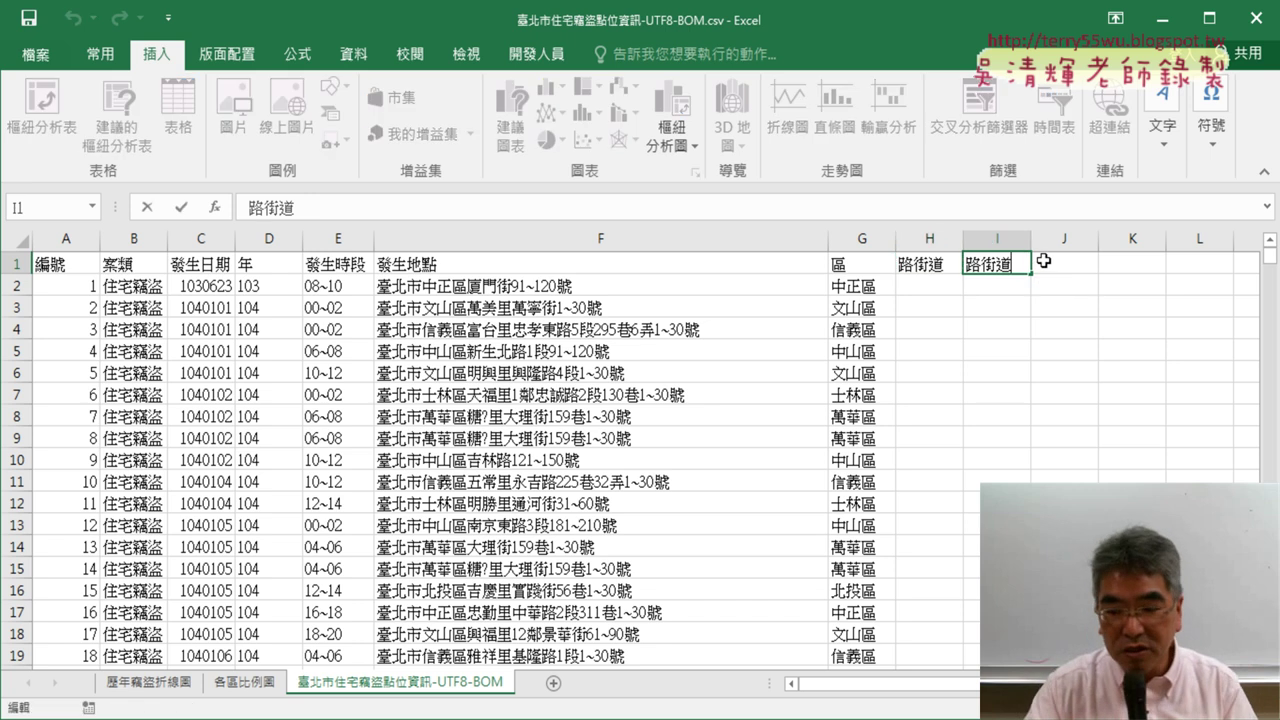
pyautogui.write('1')
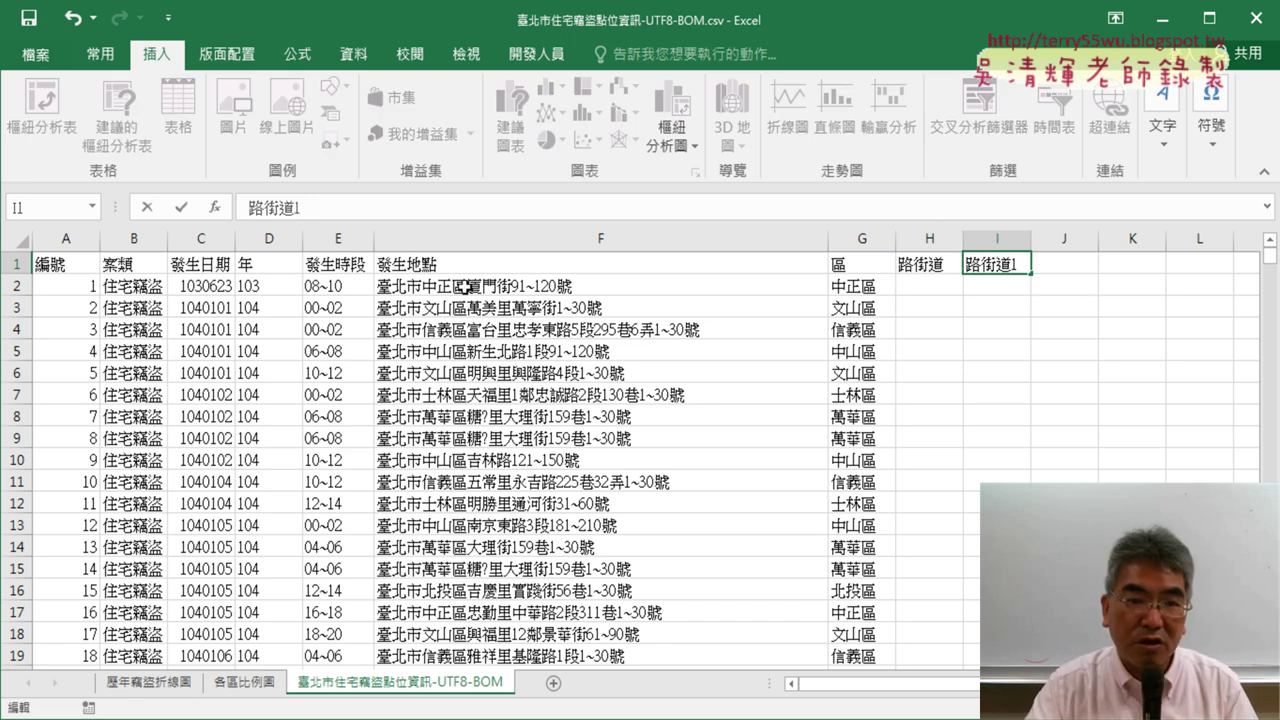
pyautogui.click(471, 287)
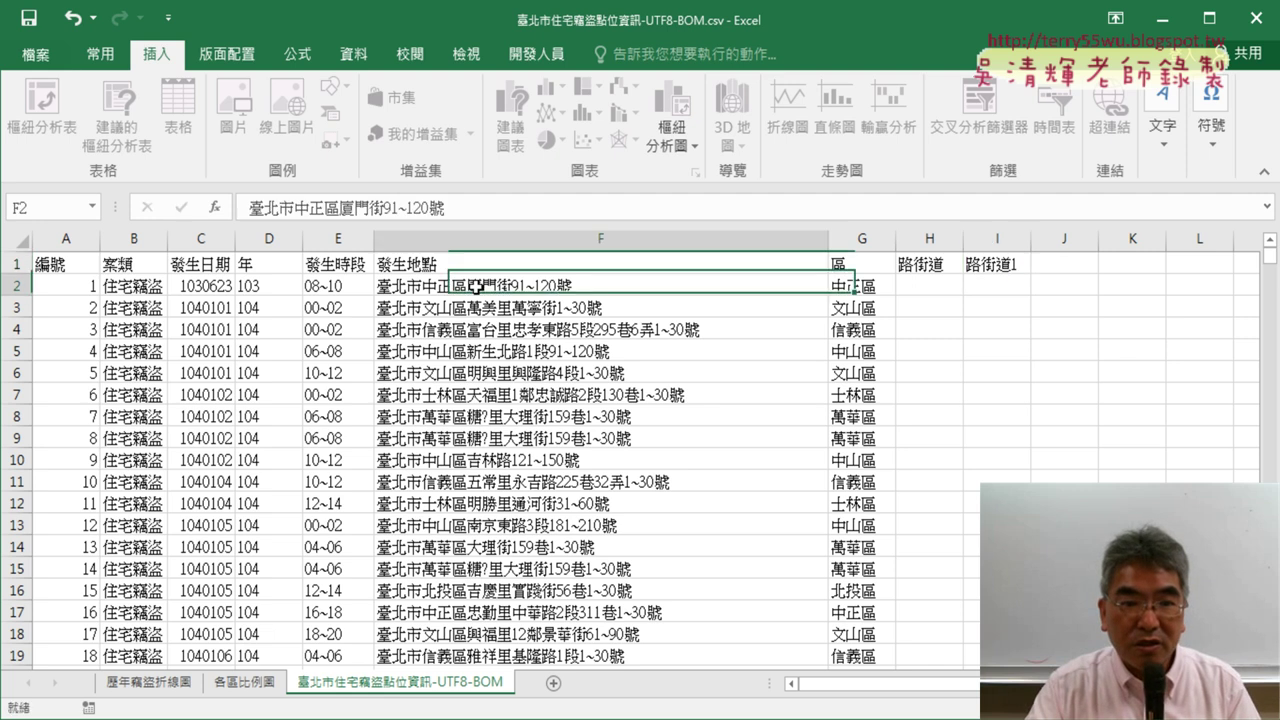
# Highlight the street name 廈門街 inside the F2 address.
pyautogui.doubleClick(467, 287)
pyautogui.moveTo(467, 287); pyautogui.dragTo(510, 287)
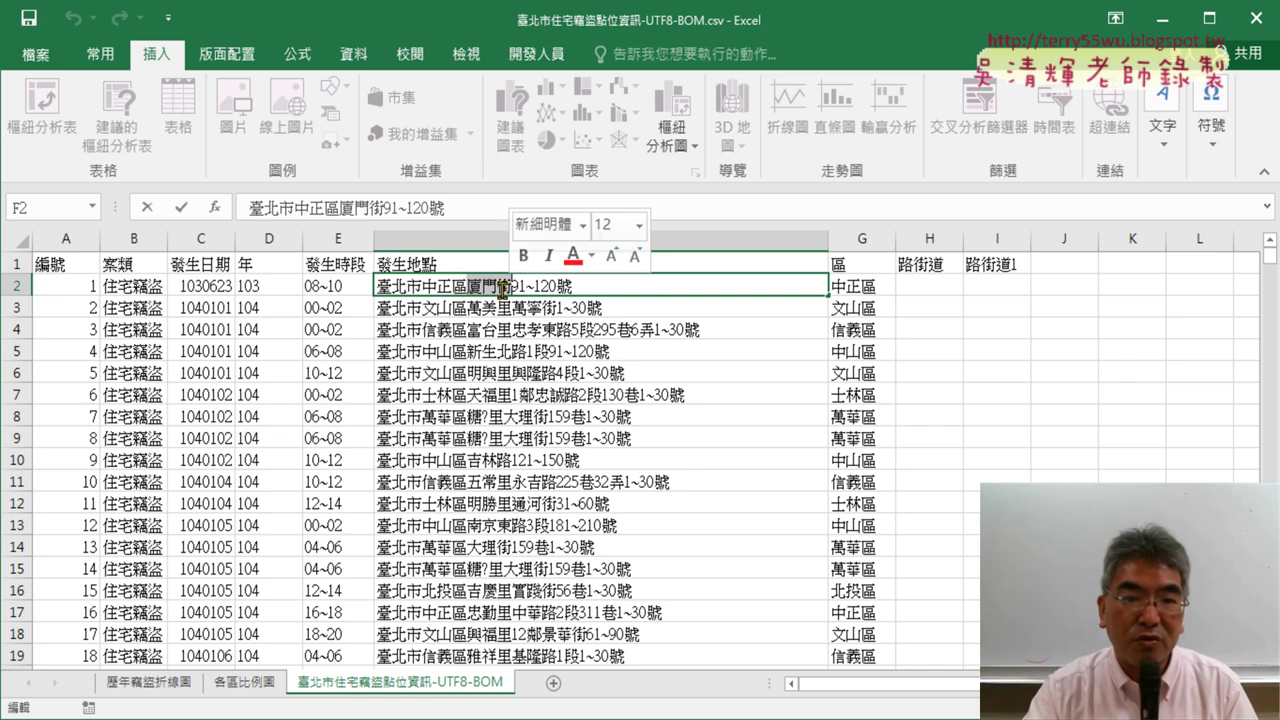
pyautogui.click(502, 287)
pyautogui.doubleClick(506, 287)
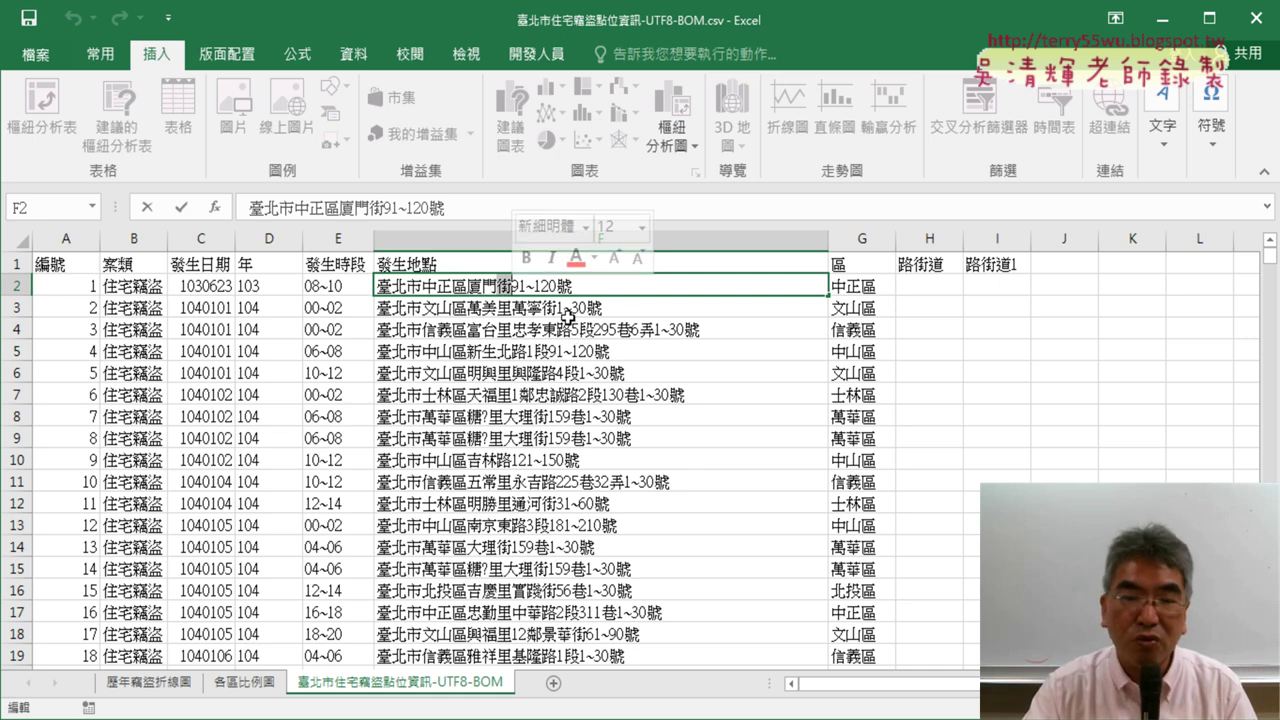
# Copy the 路街道1 header into J1 and change it to 路街道2.
pyautogui.click(995, 265)
pyautogui.hotkey('ctrl', 'c')
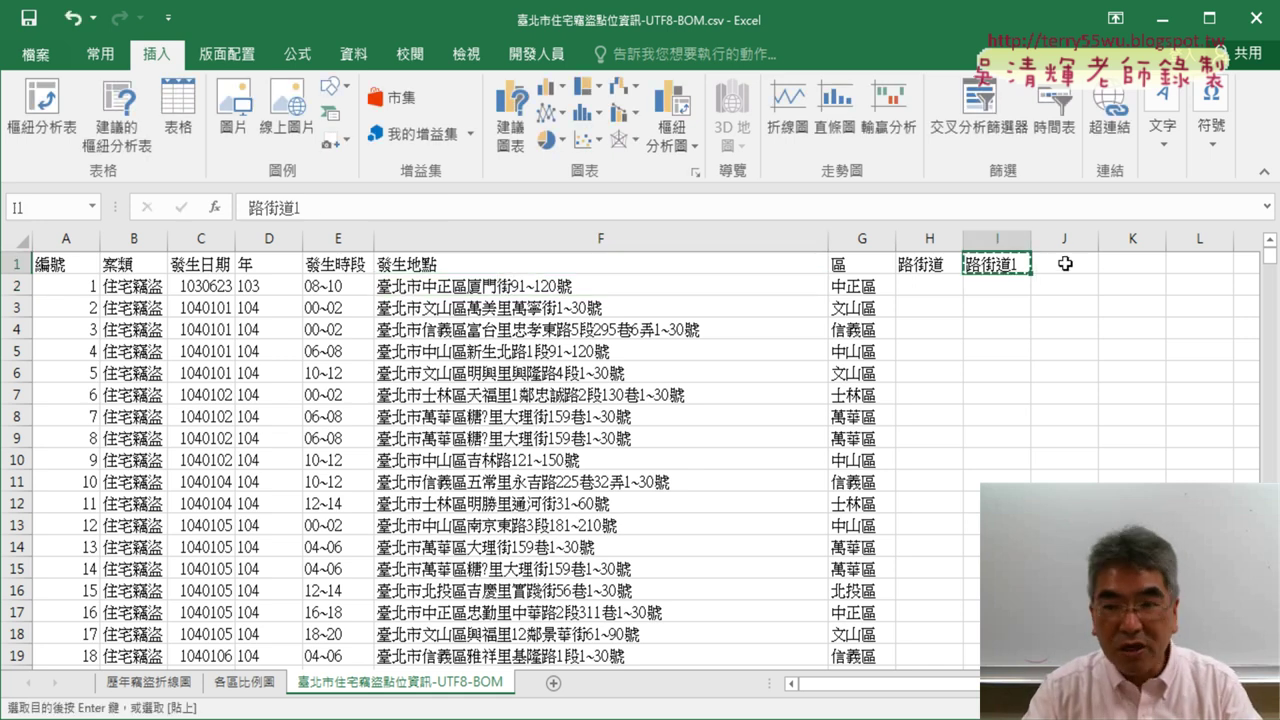
pyautogui.click(1066, 264)
pyautogui.hotkey('ctrl', 'v')
pyautogui.doubleClick(1080, 262)
pyautogui.press('BackSpace')
pyautogui.write('2')
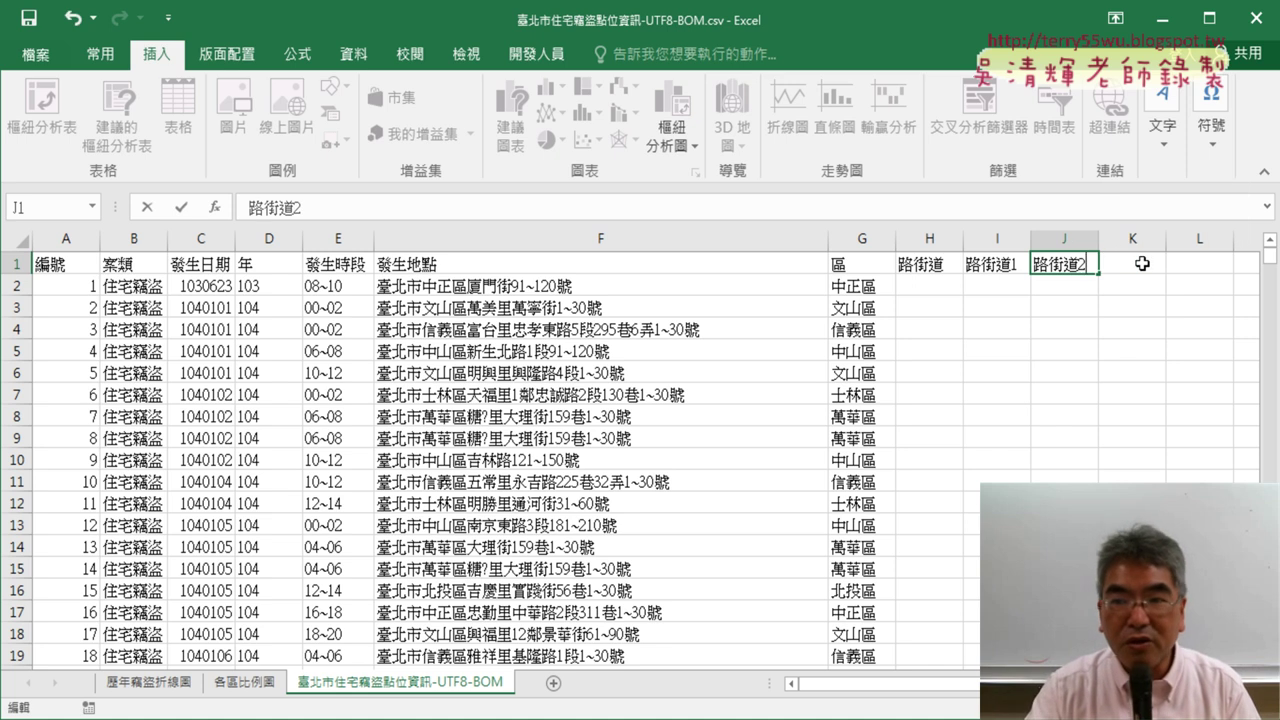
pyautogui.click(1138, 263)
# Check cells H2 and I2, then switch to the Chrome browser.
pyautogui.click(933, 284)
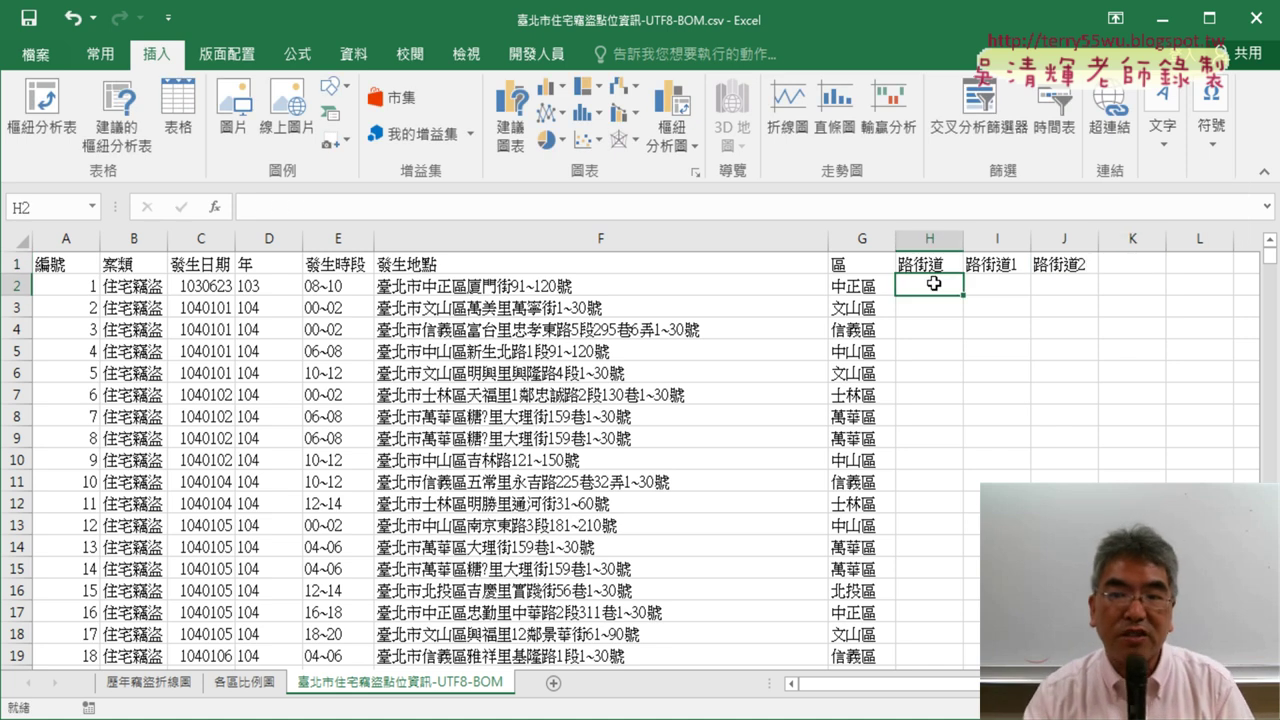
pyautogui.click(999, 286)
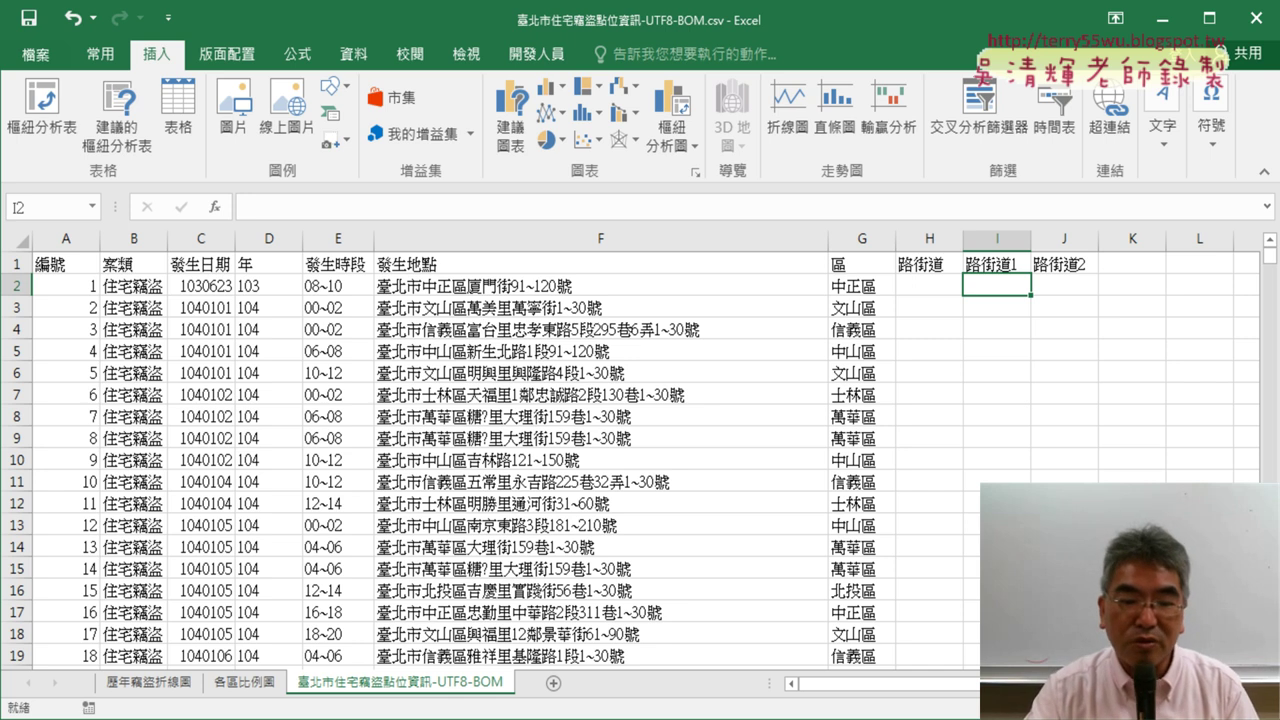
pyautogui.click(551, 655)
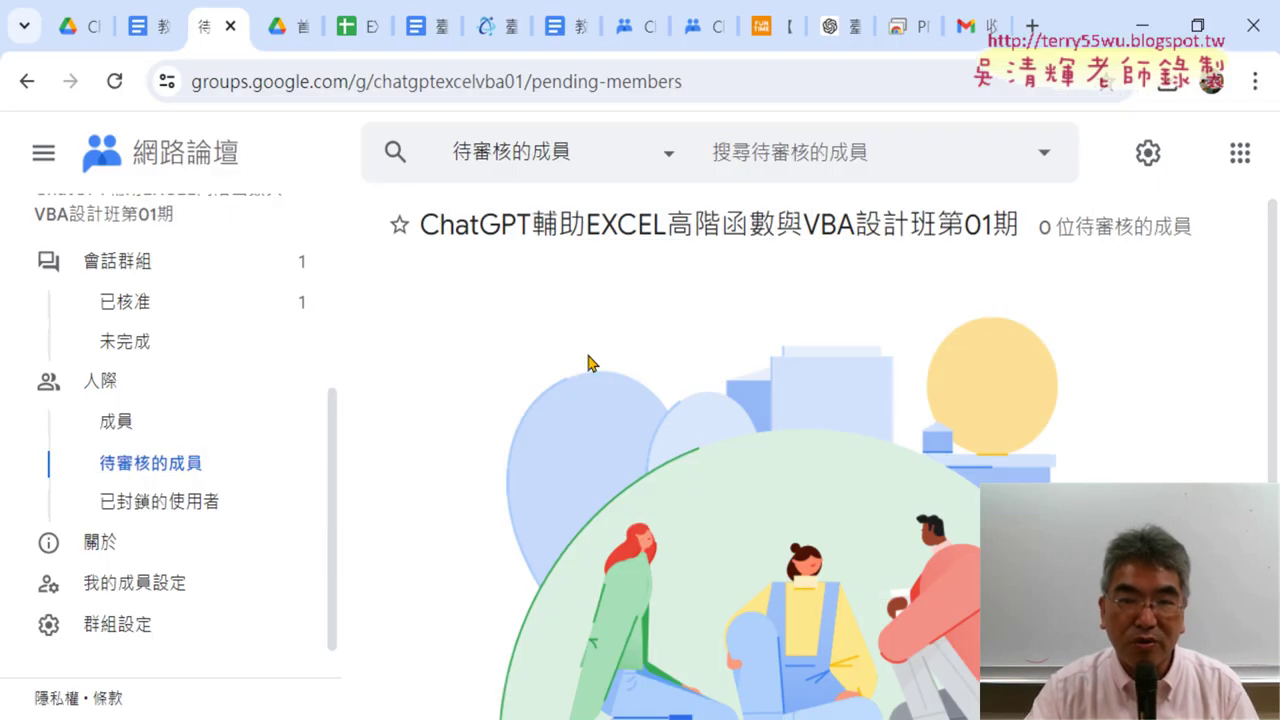
# Show the ChatGPT conversation and resize the browser so the spreadsheet sits beside it.
pyautogui.click(838, 30)
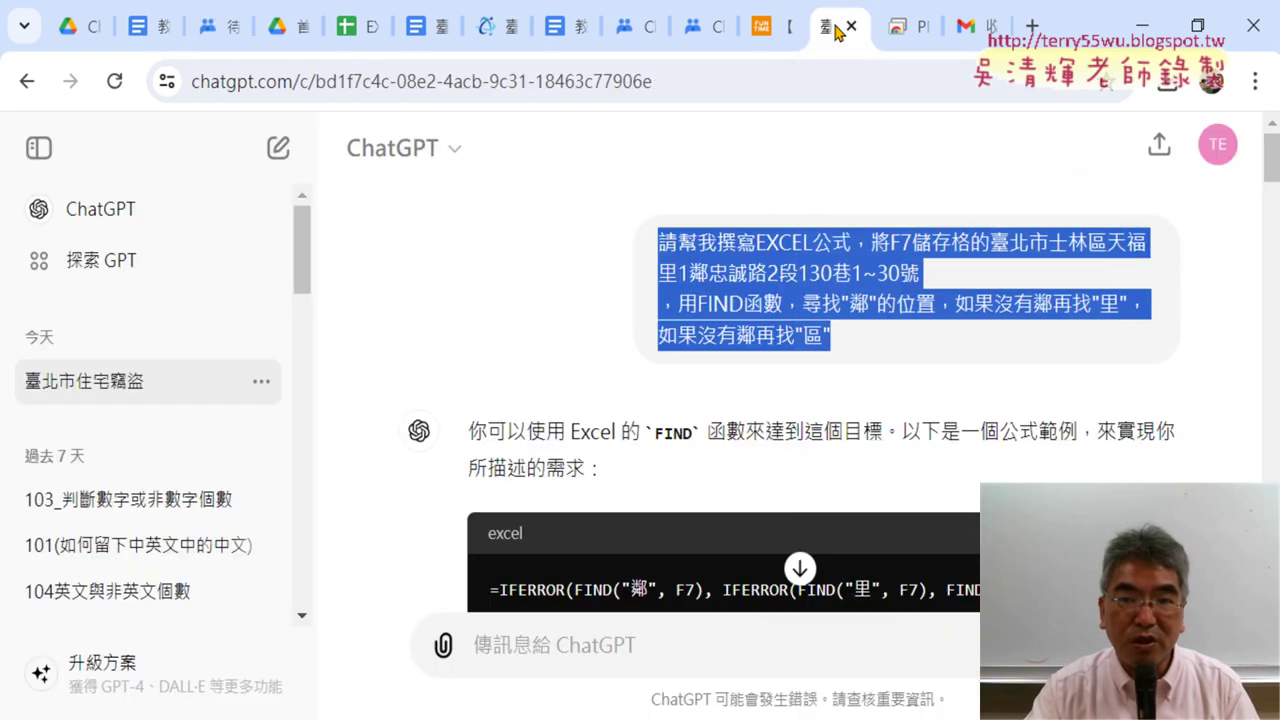
pyautogui.click(775, 242)
pyautogui.moveTo(658, 242); pyautogui.dragTo(851, 242)
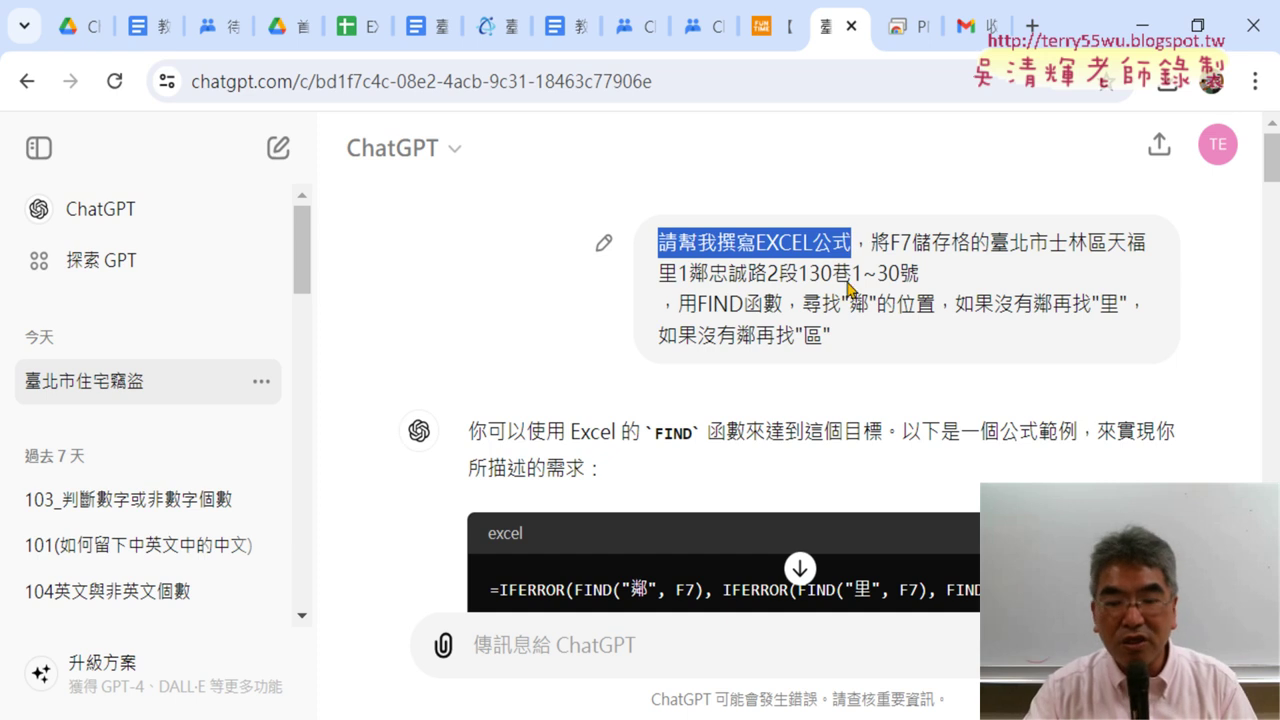
pyautogui.moveTo(1068, 36); pyautogui.dragTo(785, 52)
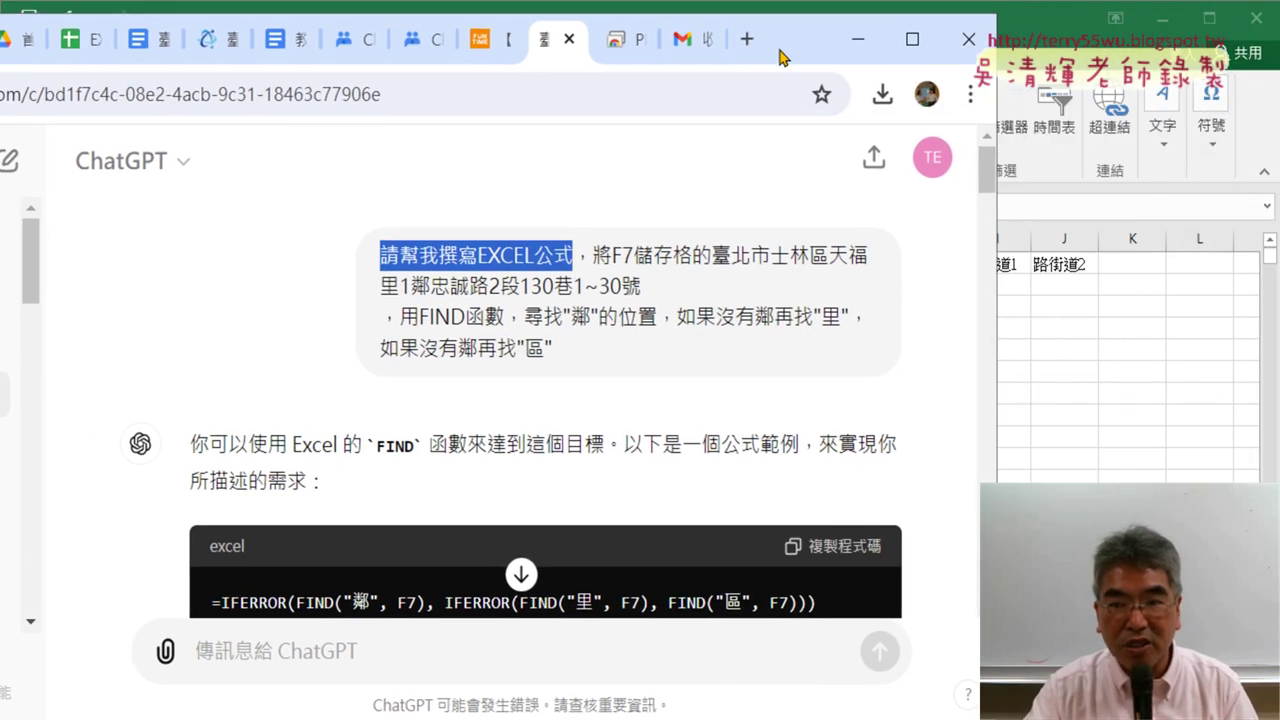
pyautogui.moveTo(1000, 277); pyautogui.dragTo(567, 282)
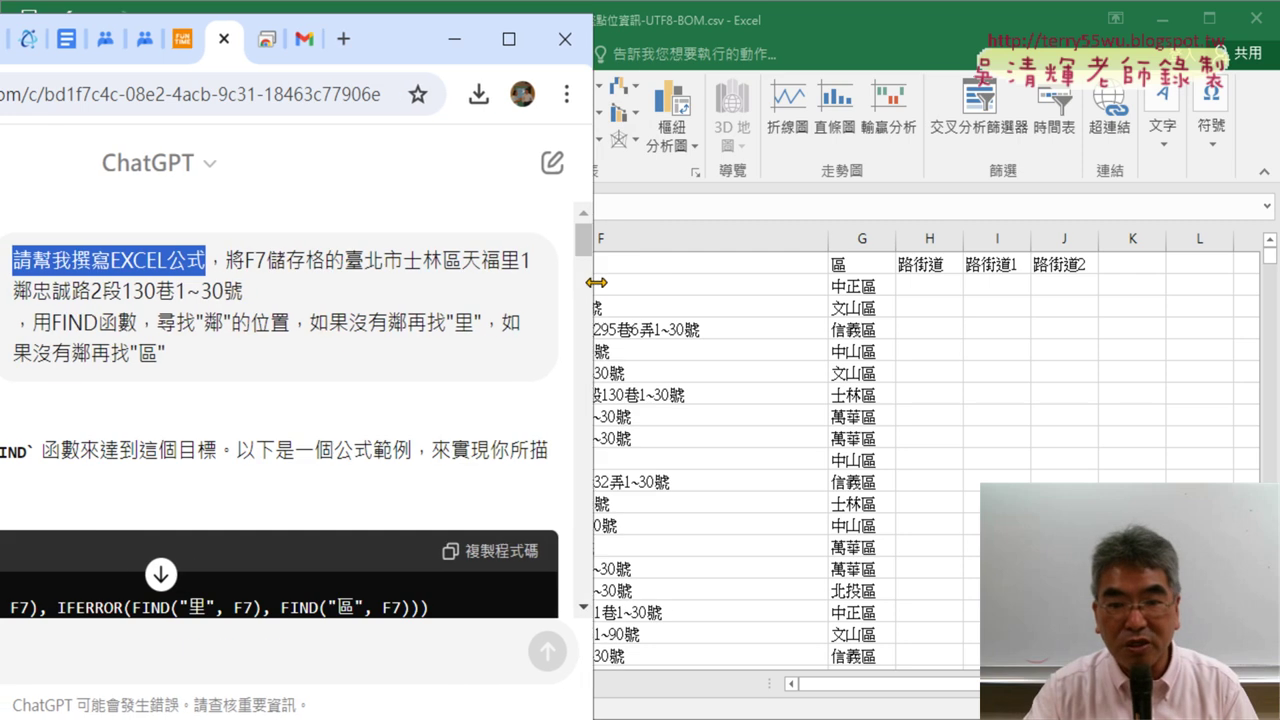
pyautogui.click(848, 25)
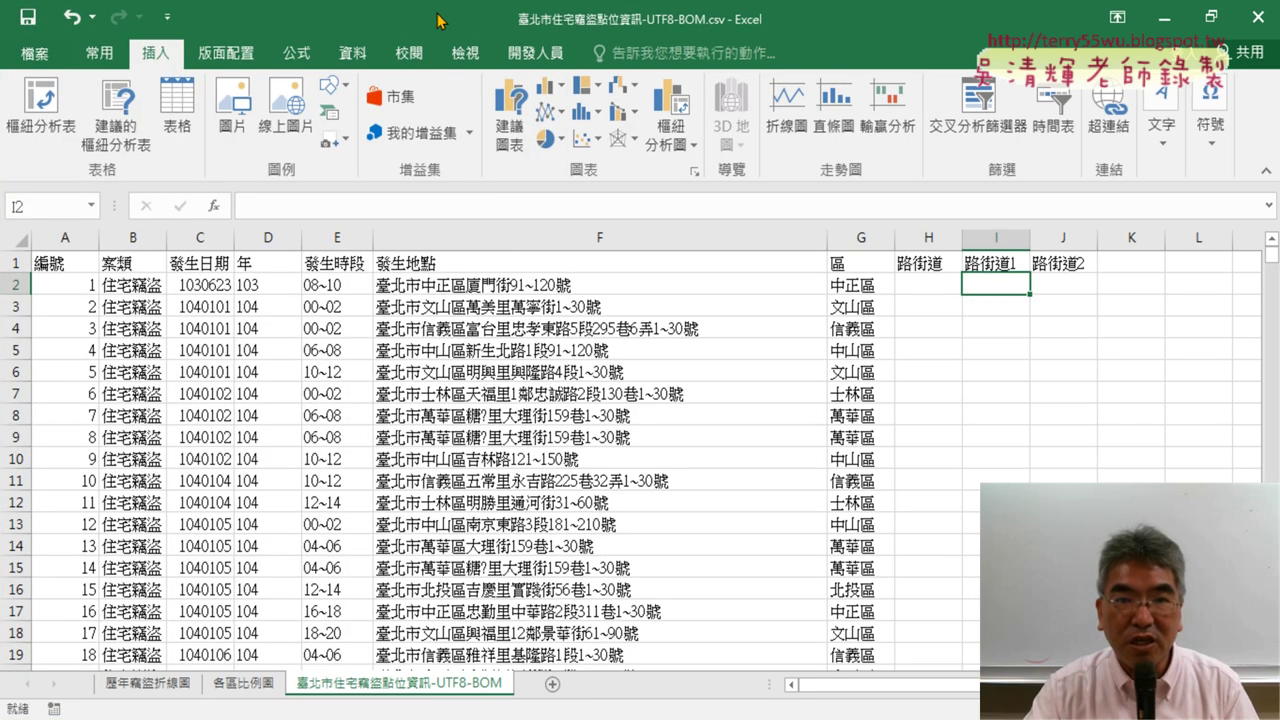
pyautogui.moveTo(440, 20); pyautogui.dragTo(1014, 40)
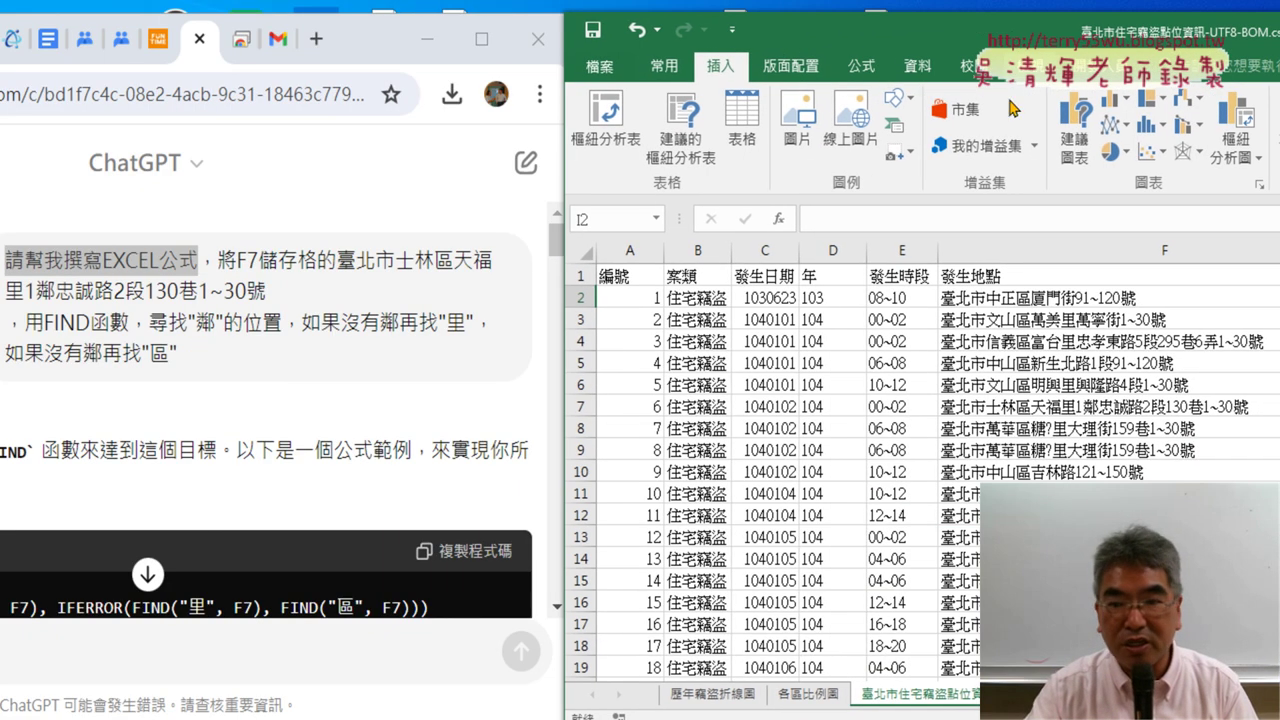
# Inspect the F9 and F7 addresses and place ChatGPT alongside the sheet.
pyautogui.click(580, 428)
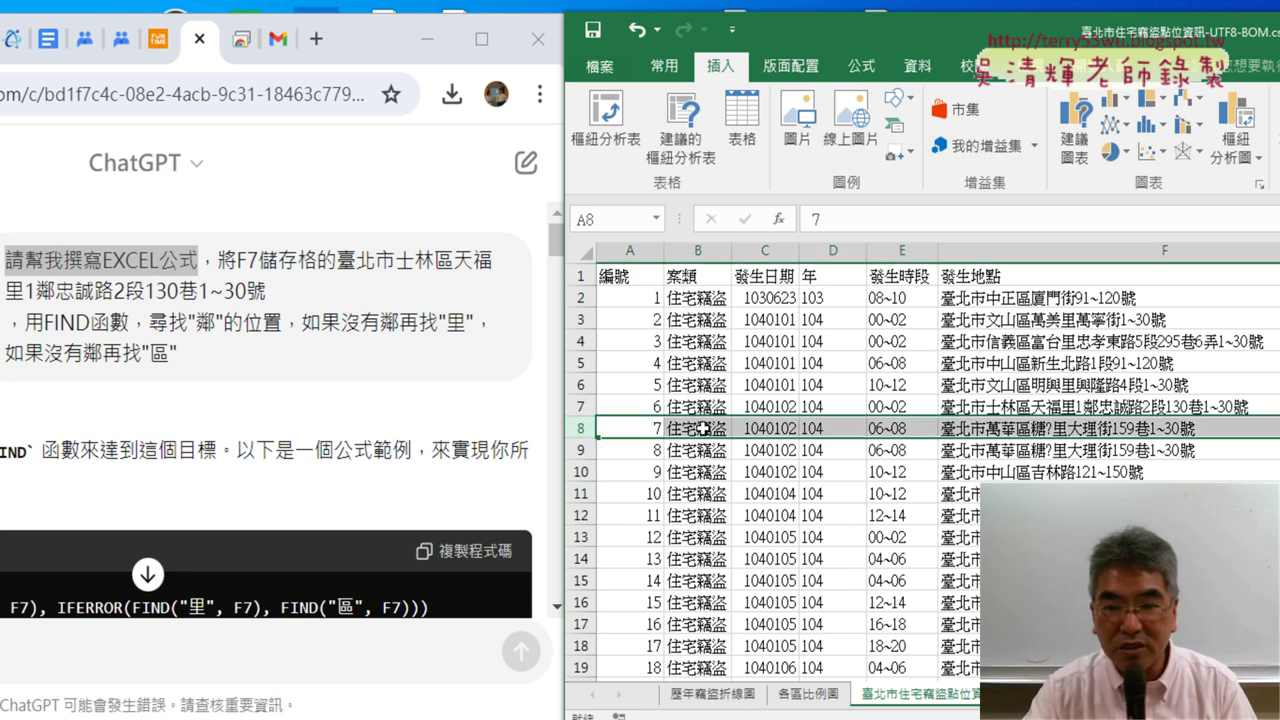
pyautogui.click(1040, 452)
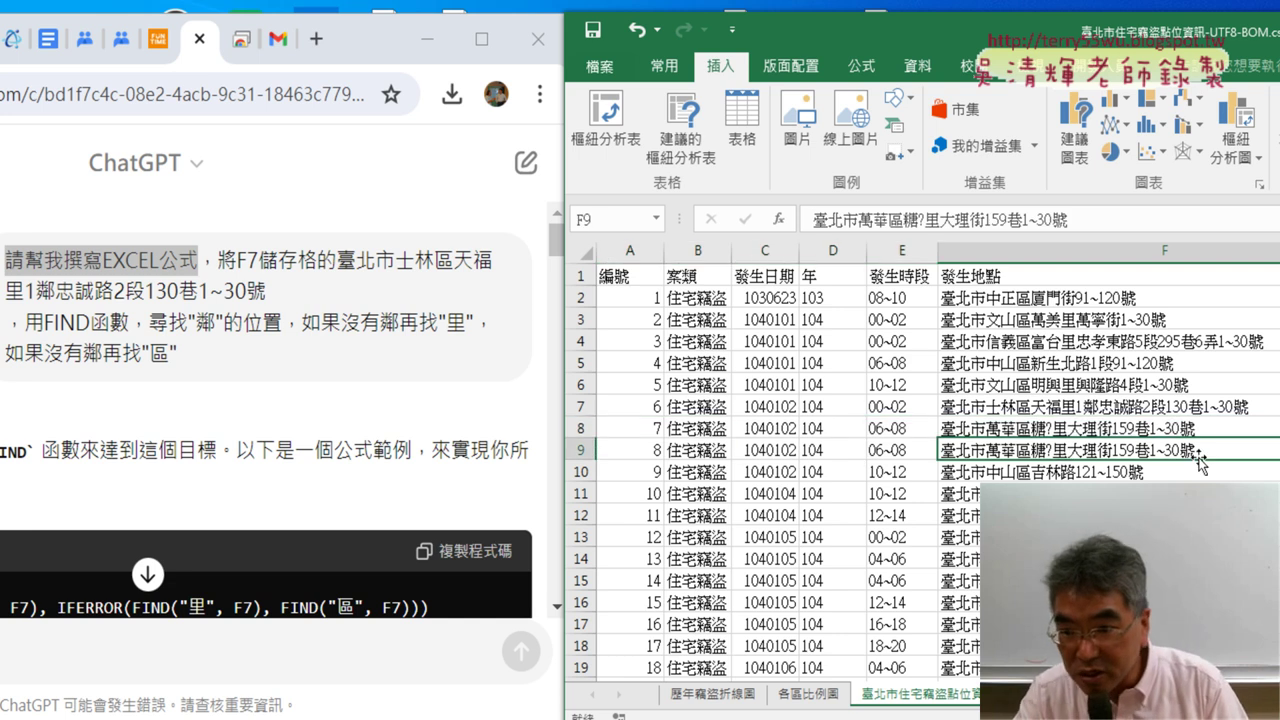
pyautogui.moveTo(1050, 38); pyautogui.dragTo(843, 38)
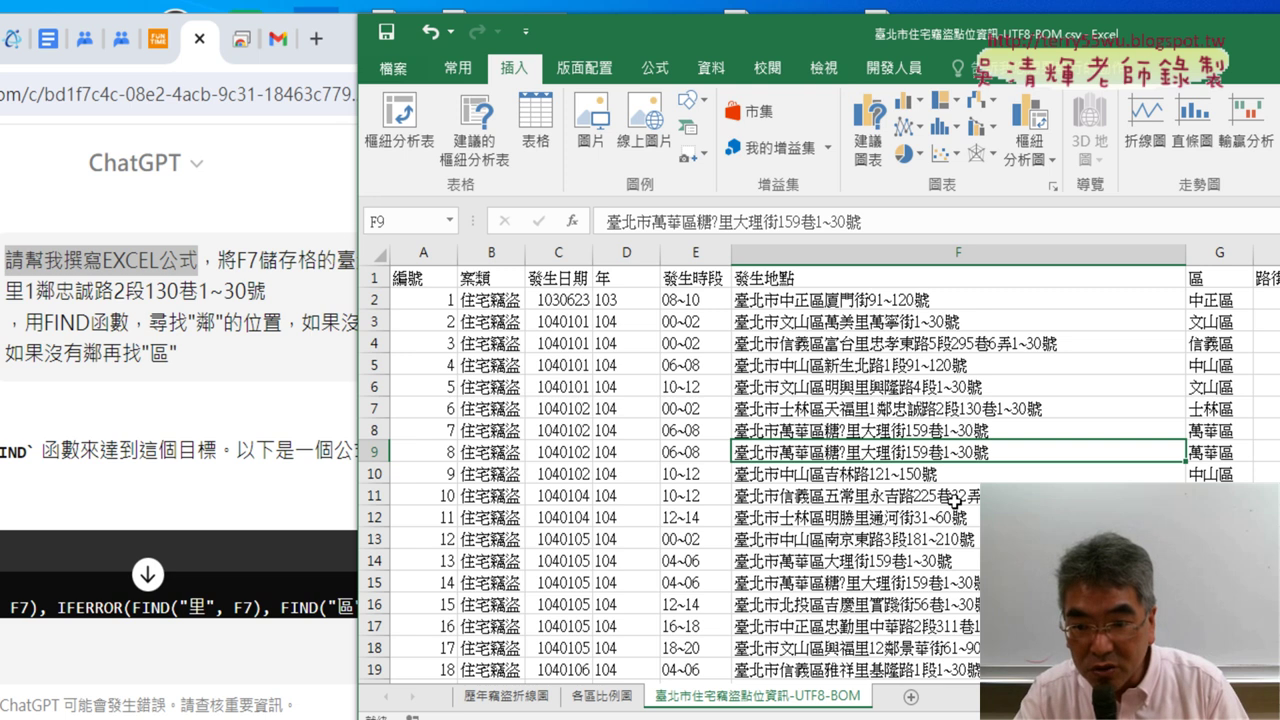
pyautogui.click(882, 409)
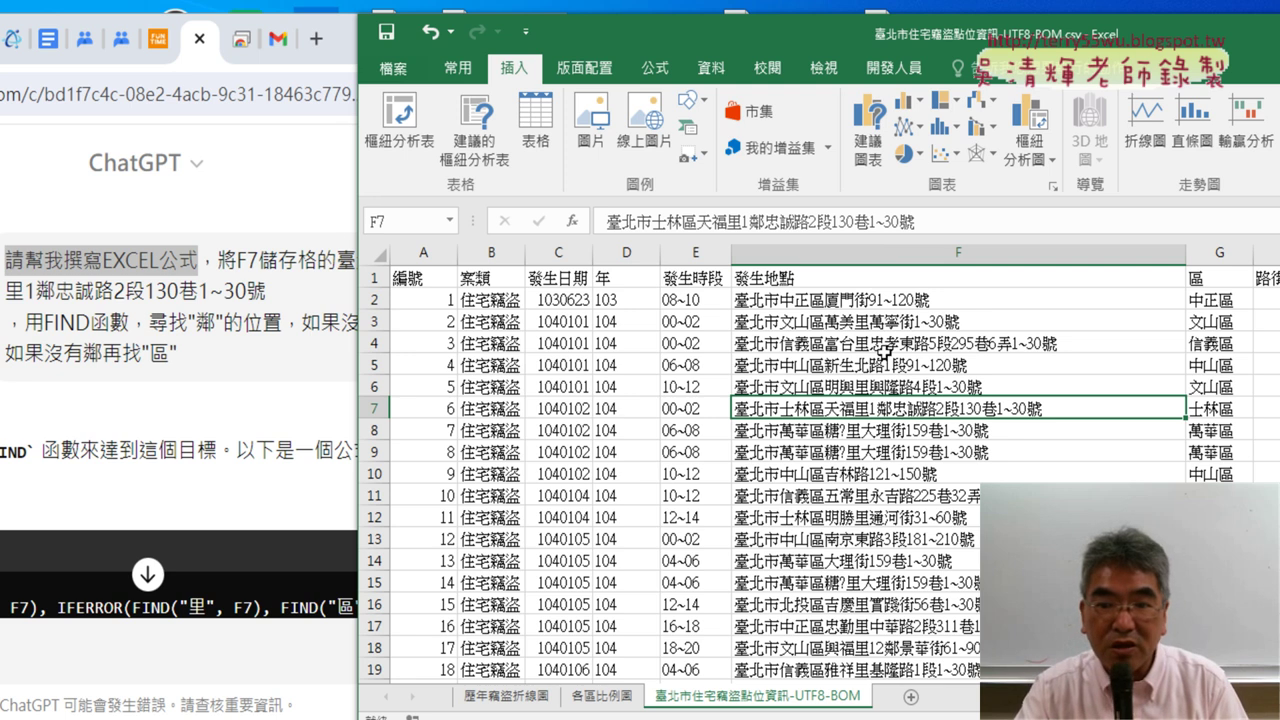
pyautogui.doubleClick(897, 408)
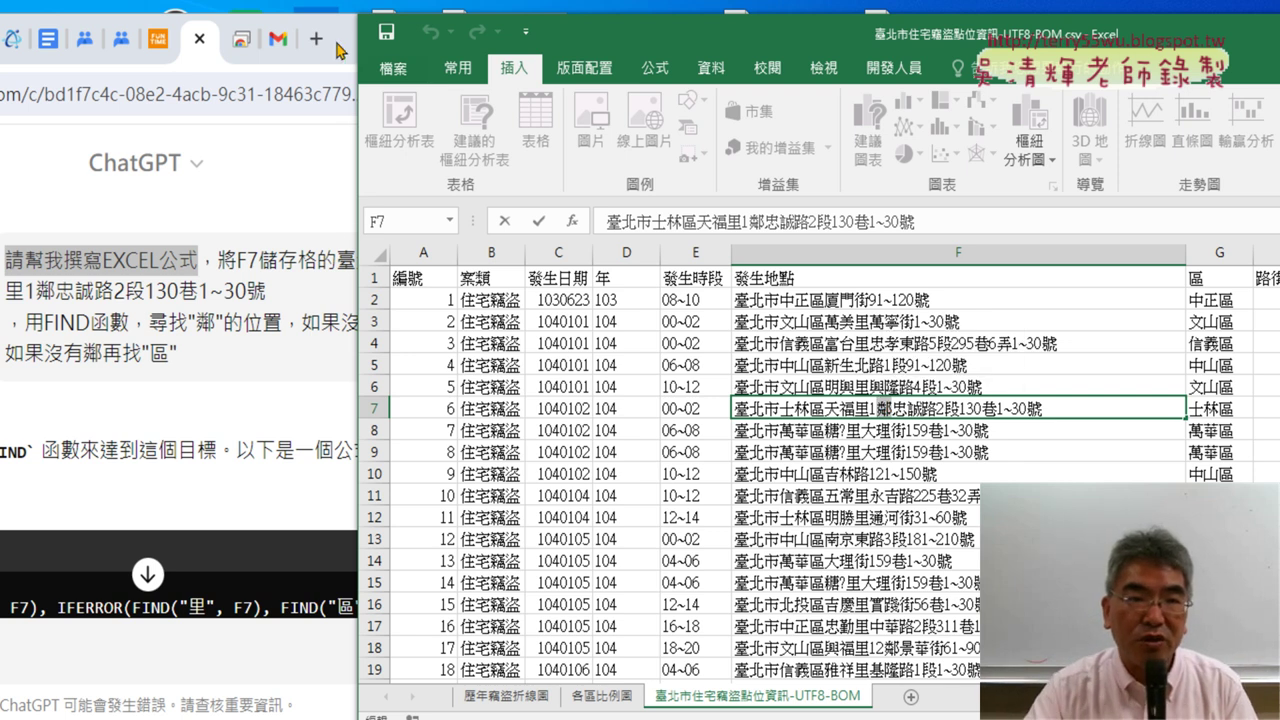
pyautogui.moveTo(340, 50); pyautogui.dragTo(437, 50)
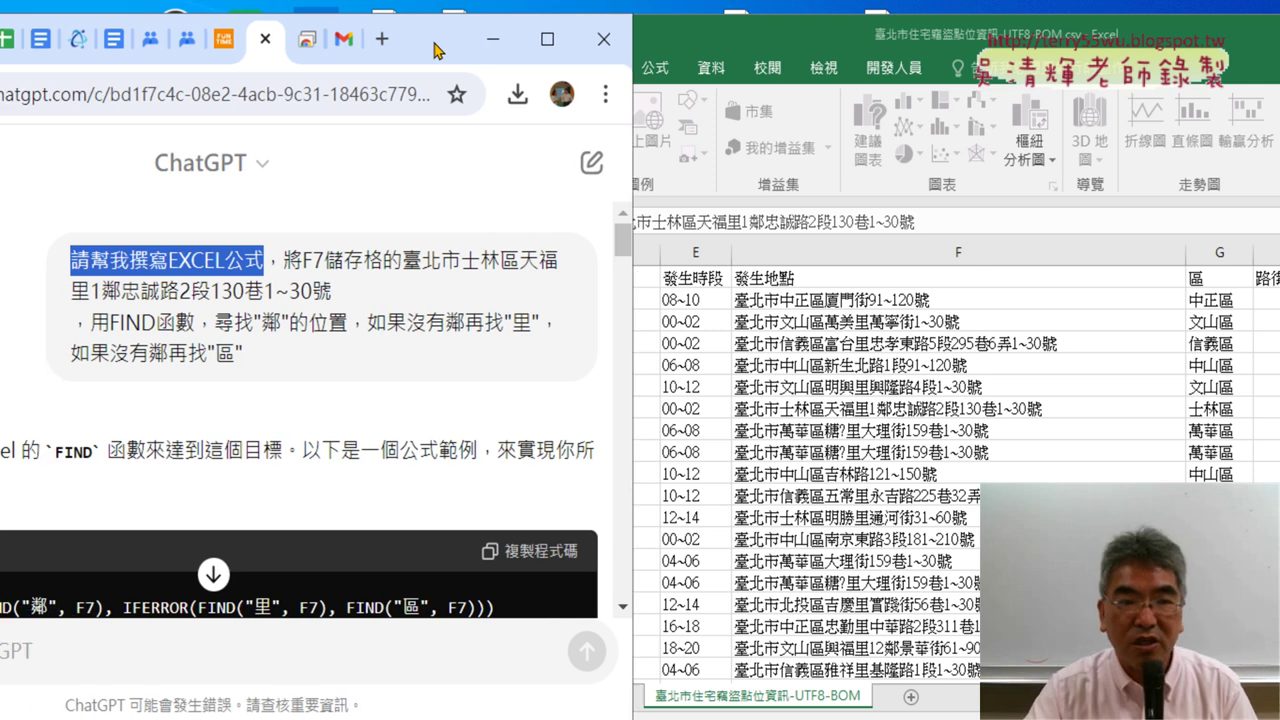
# Highlight the F7 reference, the sample address and the FIND-for-鄰 step in the request.
pyautogui.moveTo(302, 260); pyautogui.dragTo(556, 264)
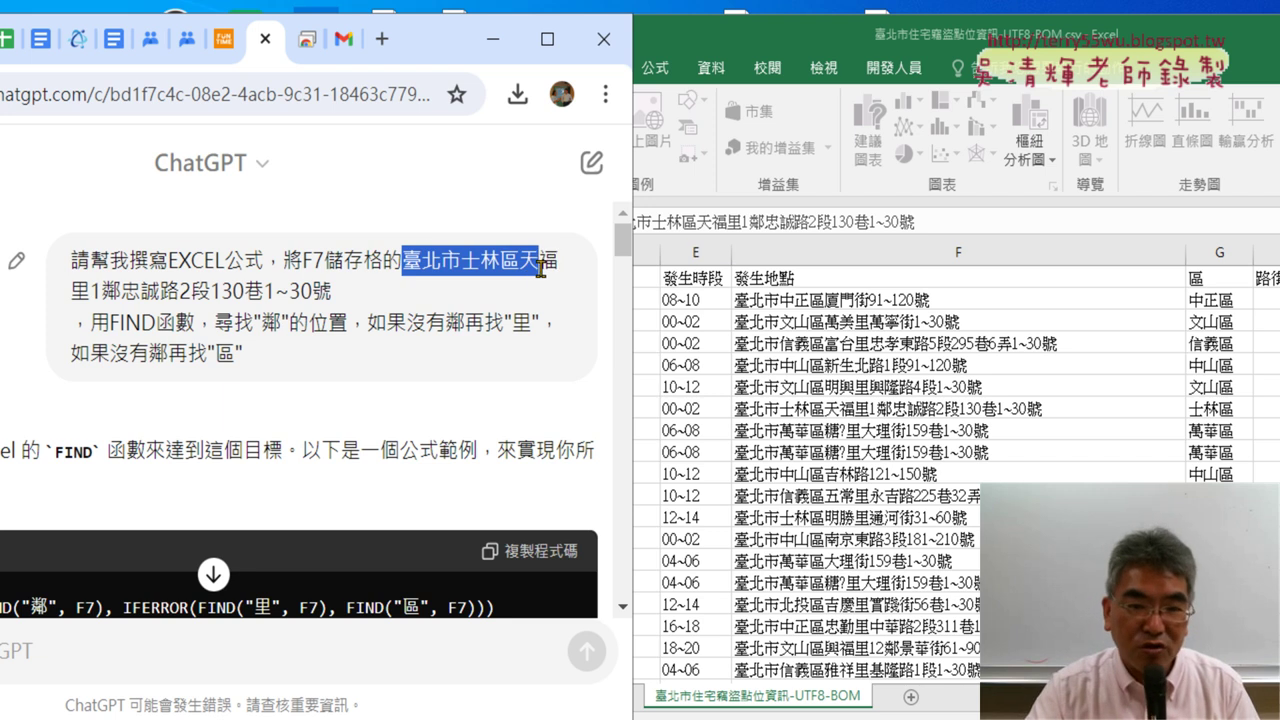
pyautogui.moveTo(556, 268)
pyautogui.mouseDown()
pyautogui.moveTo(180, 289)
pyautogui.moveTo(336, 298)
pyautogui.mouseUp()
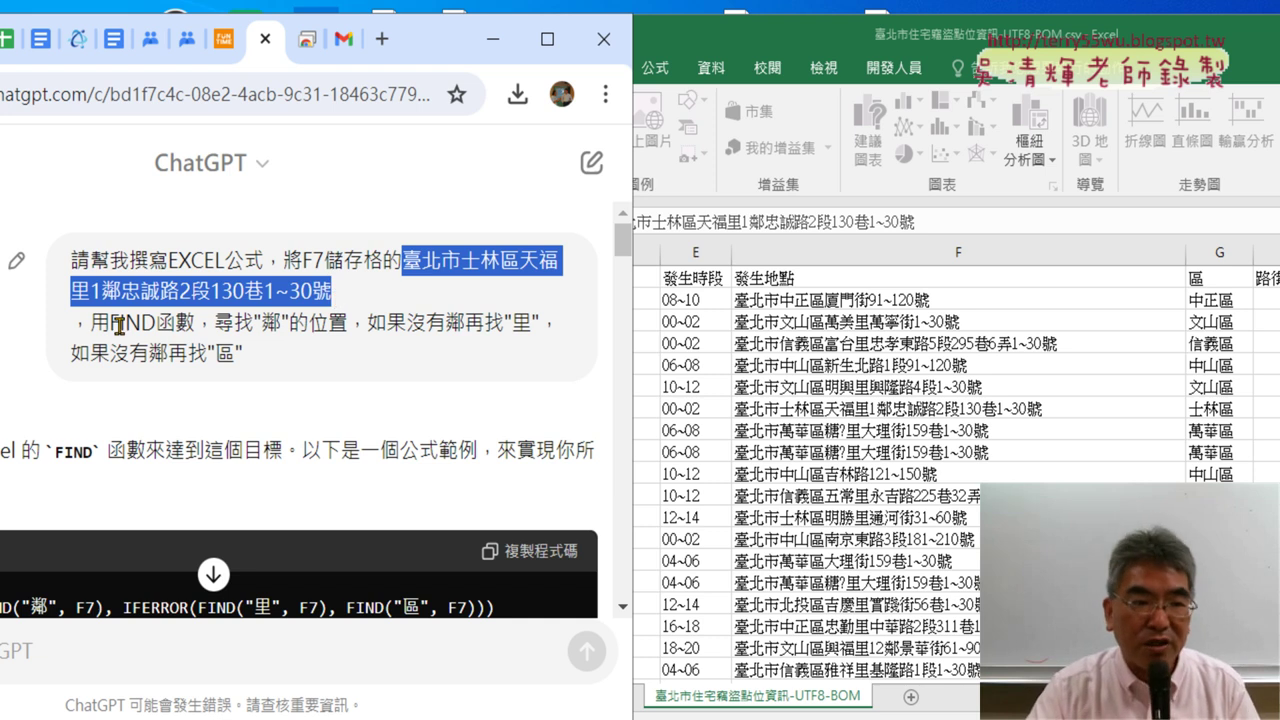
pyautogui.moveTo(108, 322); pyautogui.dragTo(124, 322)
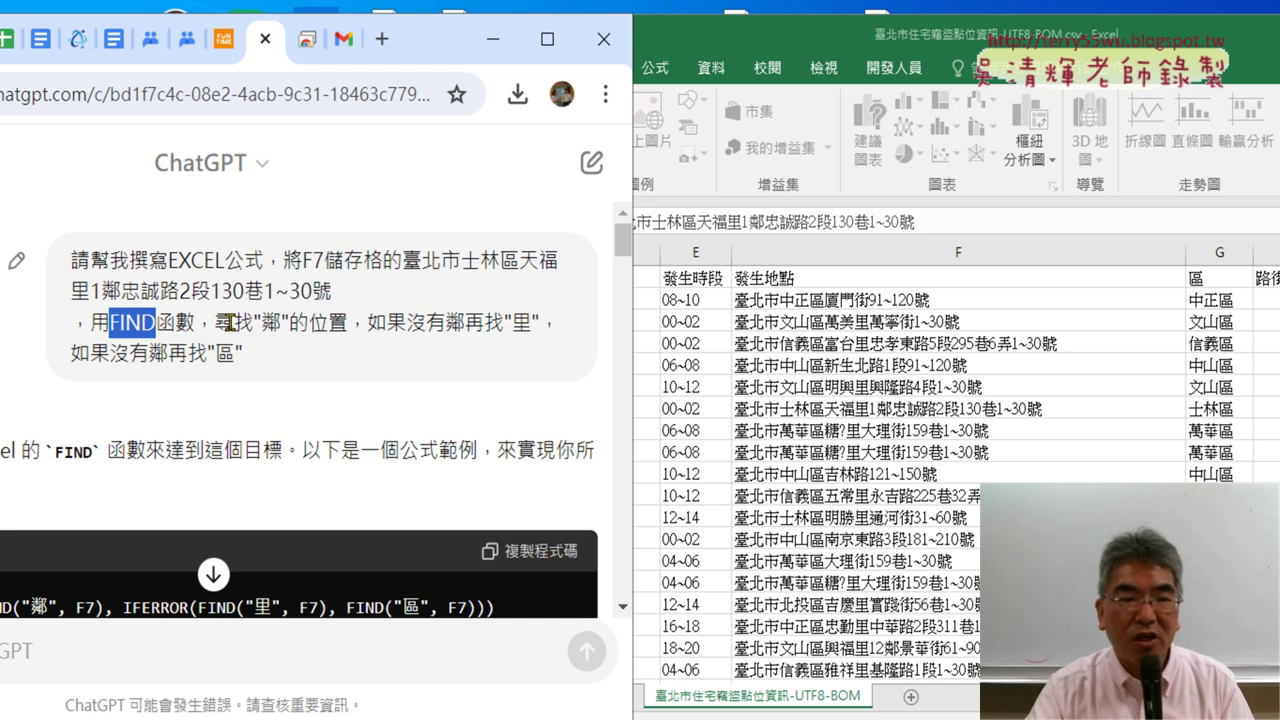
pyautogui.moveTo(214, 325); pyautogui.dragTo(538, 326)
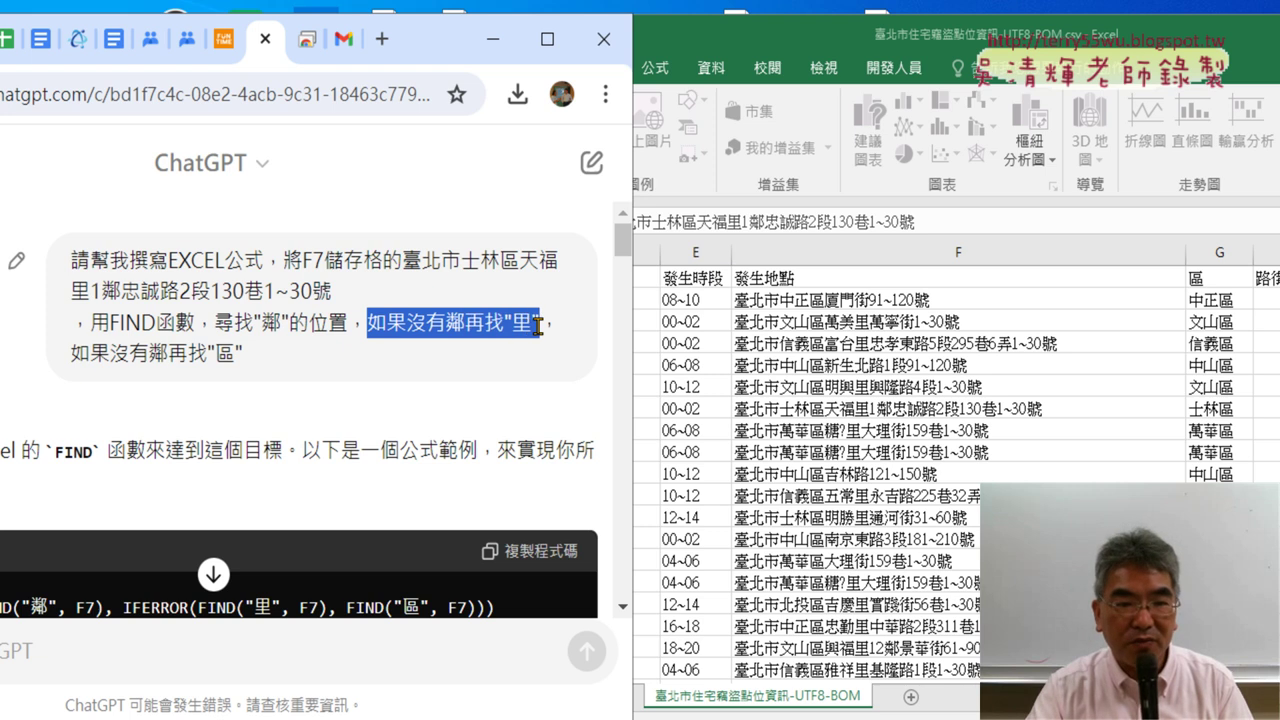
# Highlight the fallback condition 如果沒有鄰, then maximize the ChatGPT window.
pyautogui.click(71, 360)
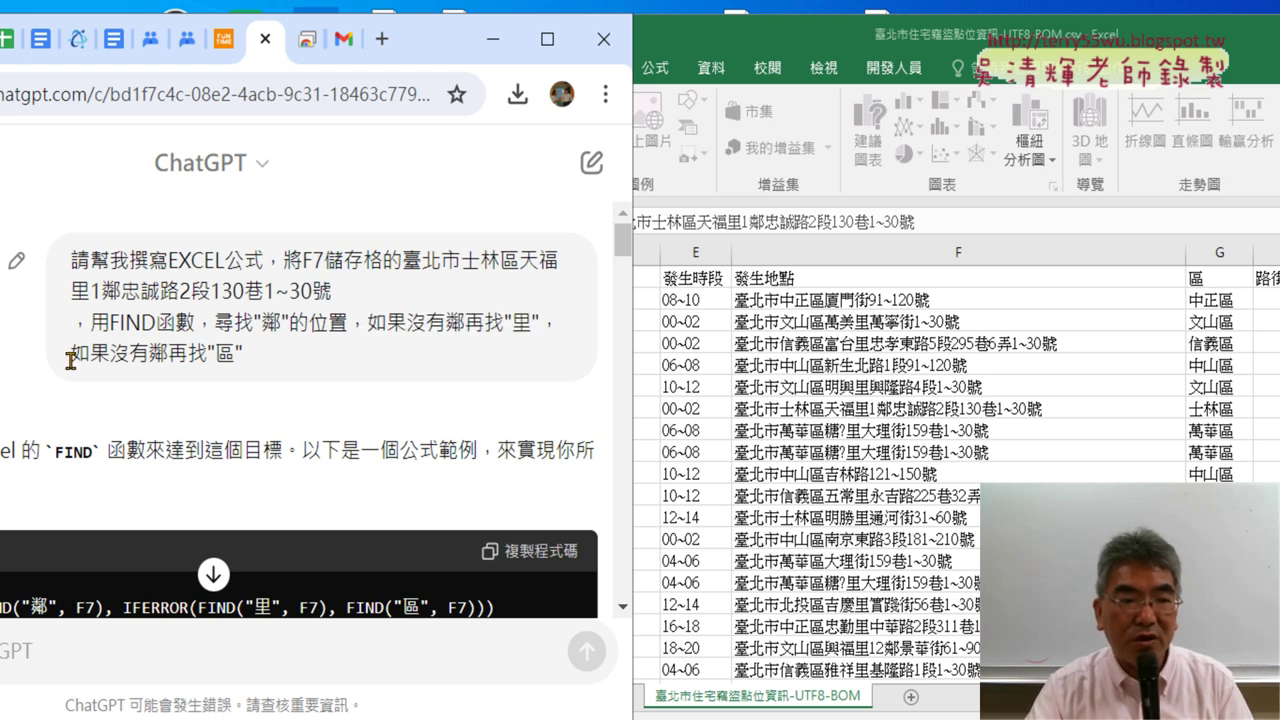
pyautogui.moveTo(71, 352); pyautogui.dragTo(170, 352)
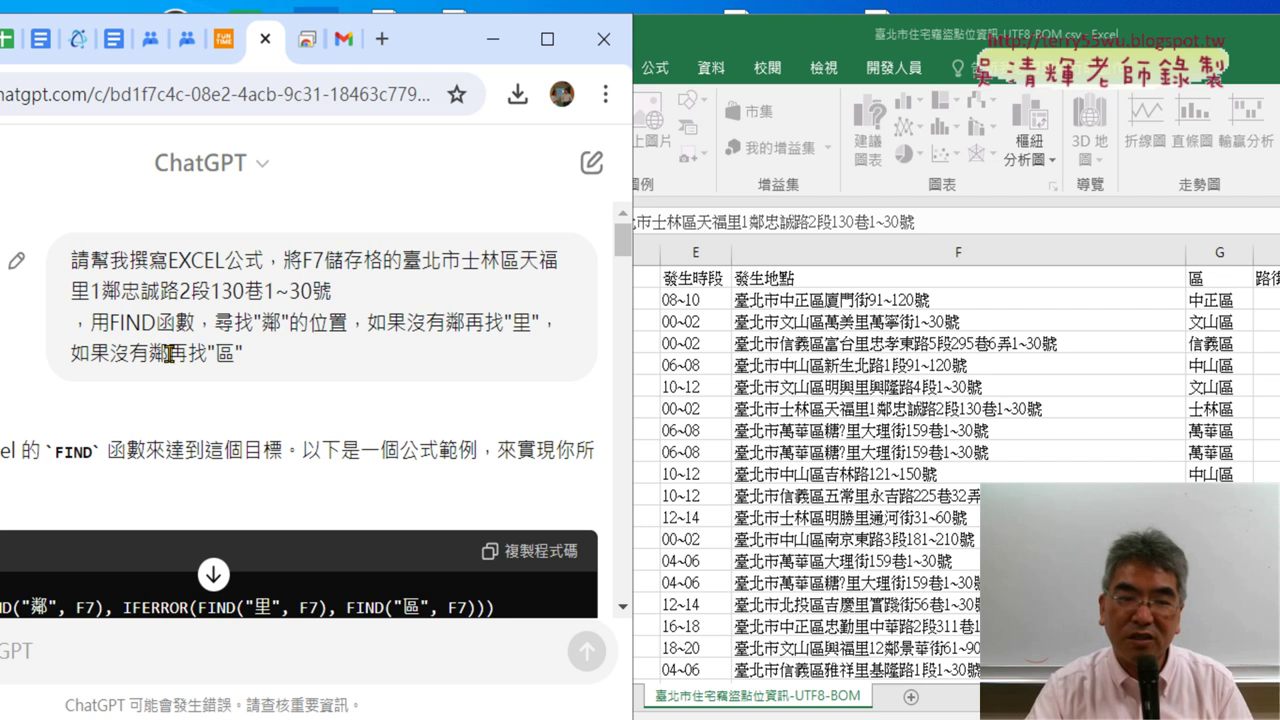
pyautogui.click(88, 353)
pyautogui.moveTo(71, 352)
pyautogui.mouseDown()
pyautogui.moveTo(167, 352)
pyautogui.moveTo(66, 266)
pyautogui.mouseUp()
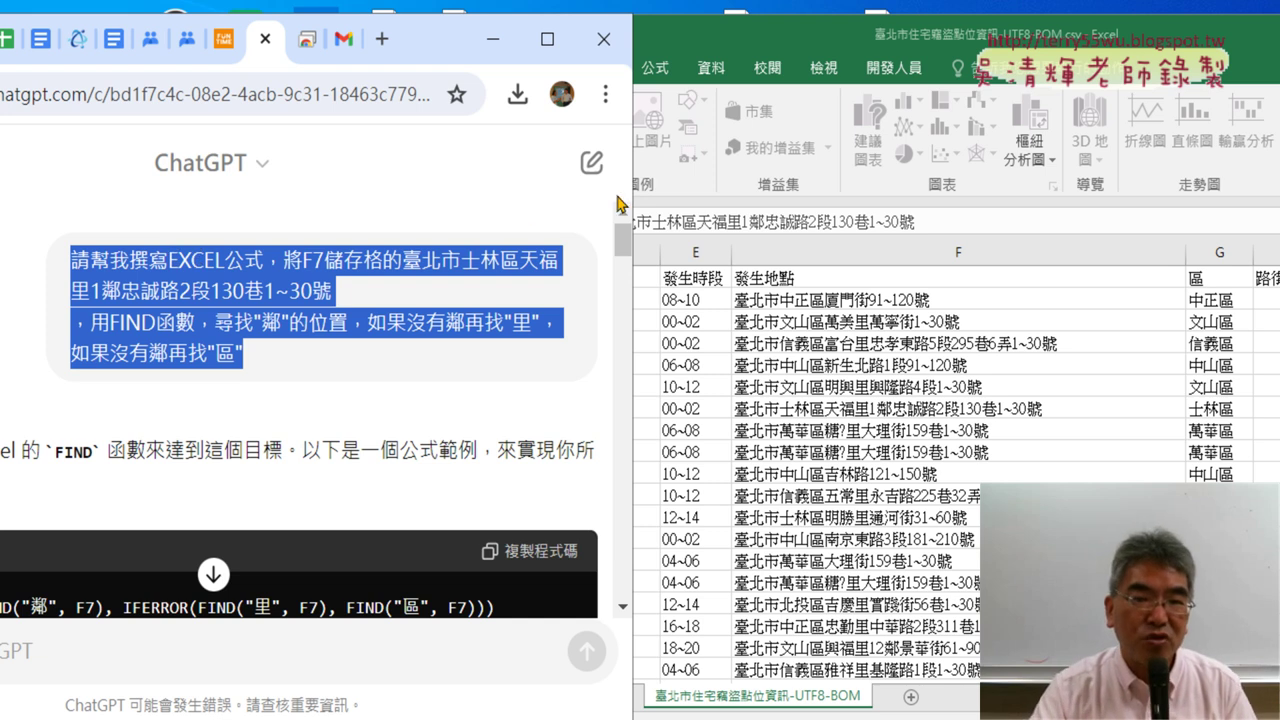
pyautogui.click(547, 38)
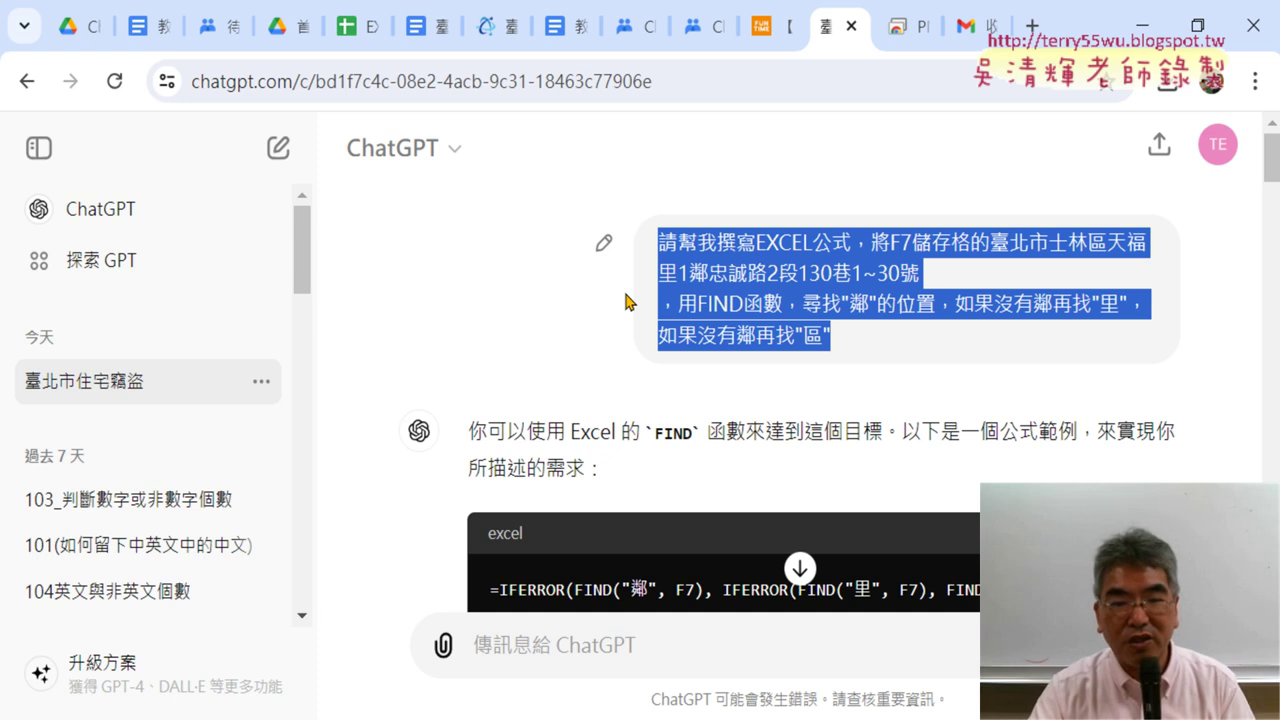
# Highlight the suggested formula's FIND for 鄰 and its outer and second IFERROR.
pyautogui.scroll(-1, 726, 372)
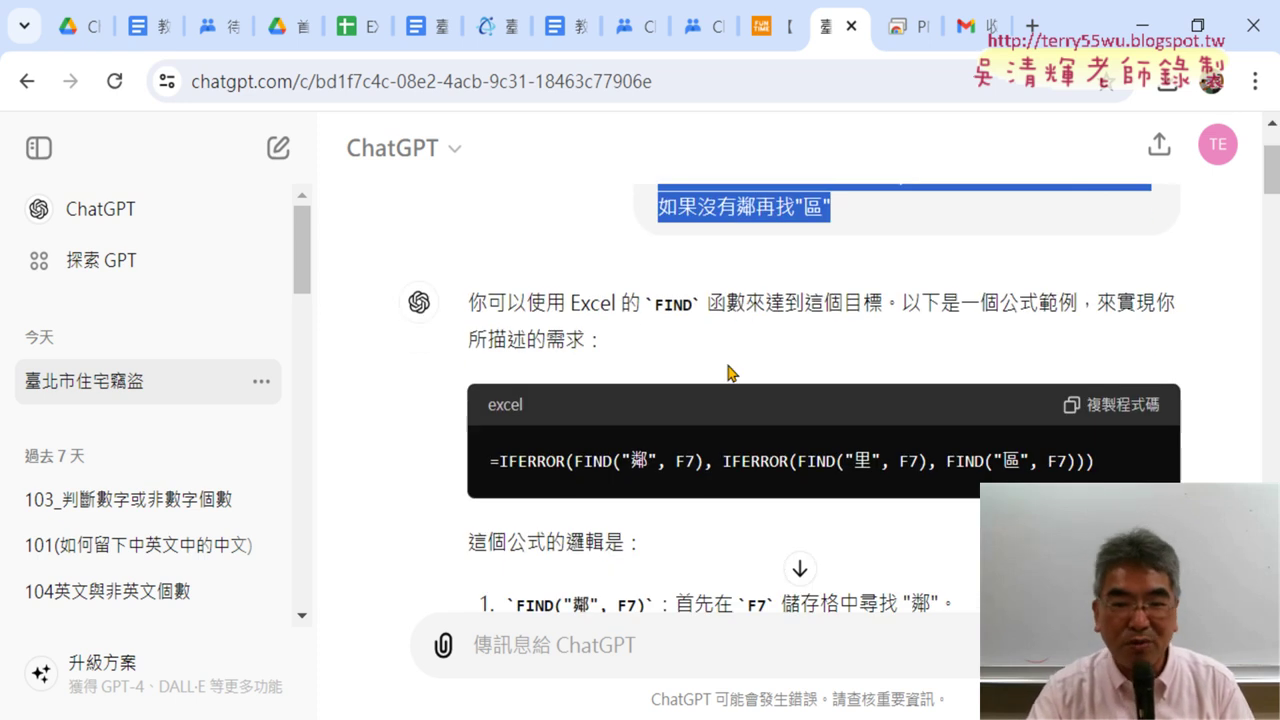
pyautogui.click(666, 372)
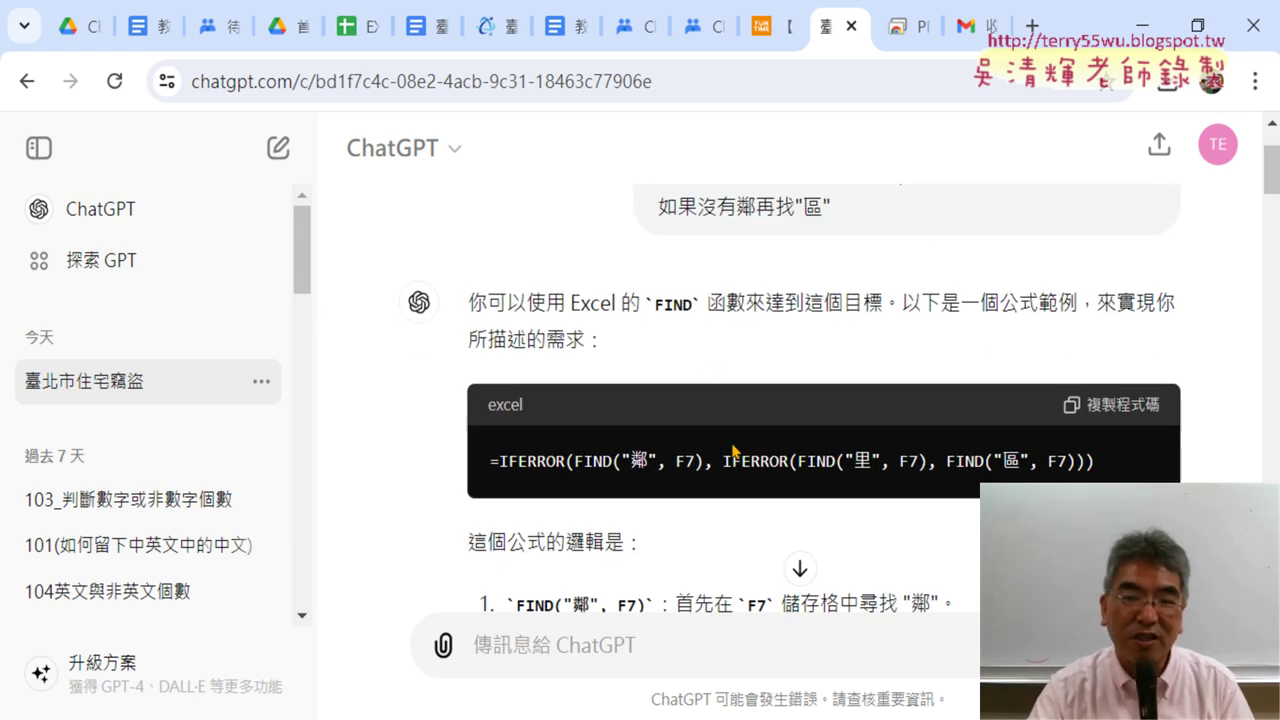
pyautogui.moveTo(478, 464); pyautogui.dragTo(1072, 453)
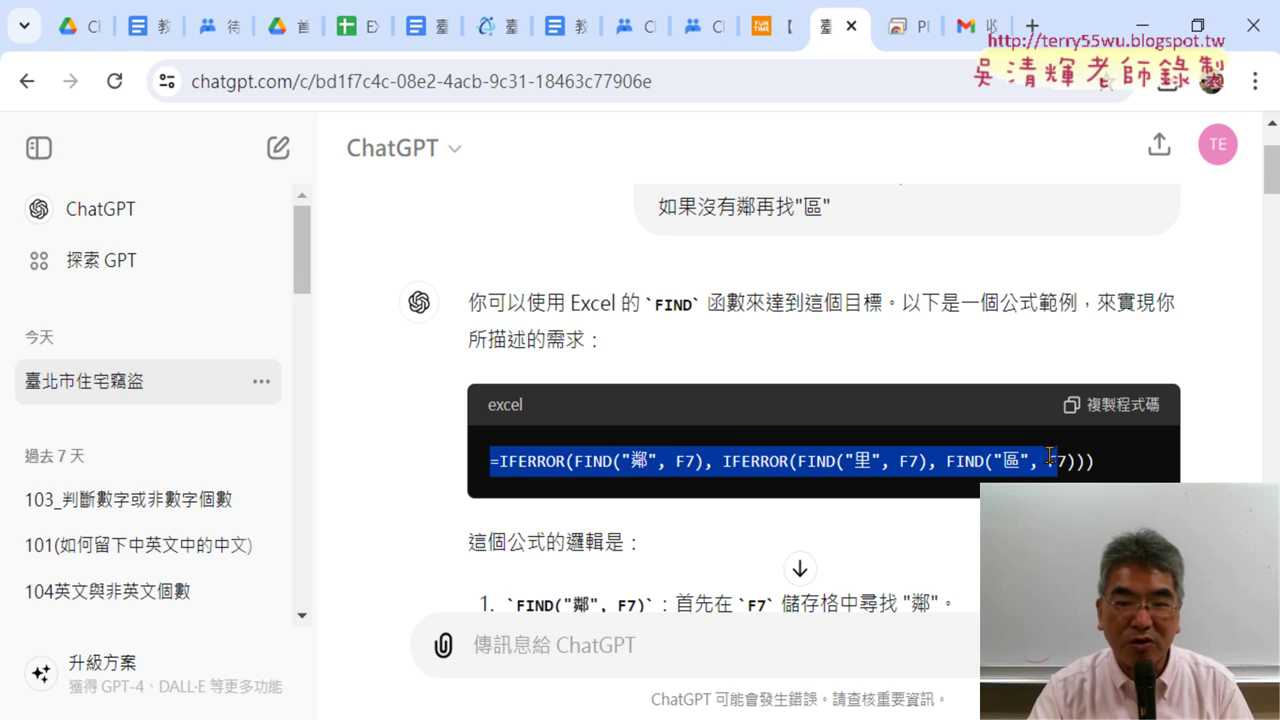
pyautogui.click(609, 452)
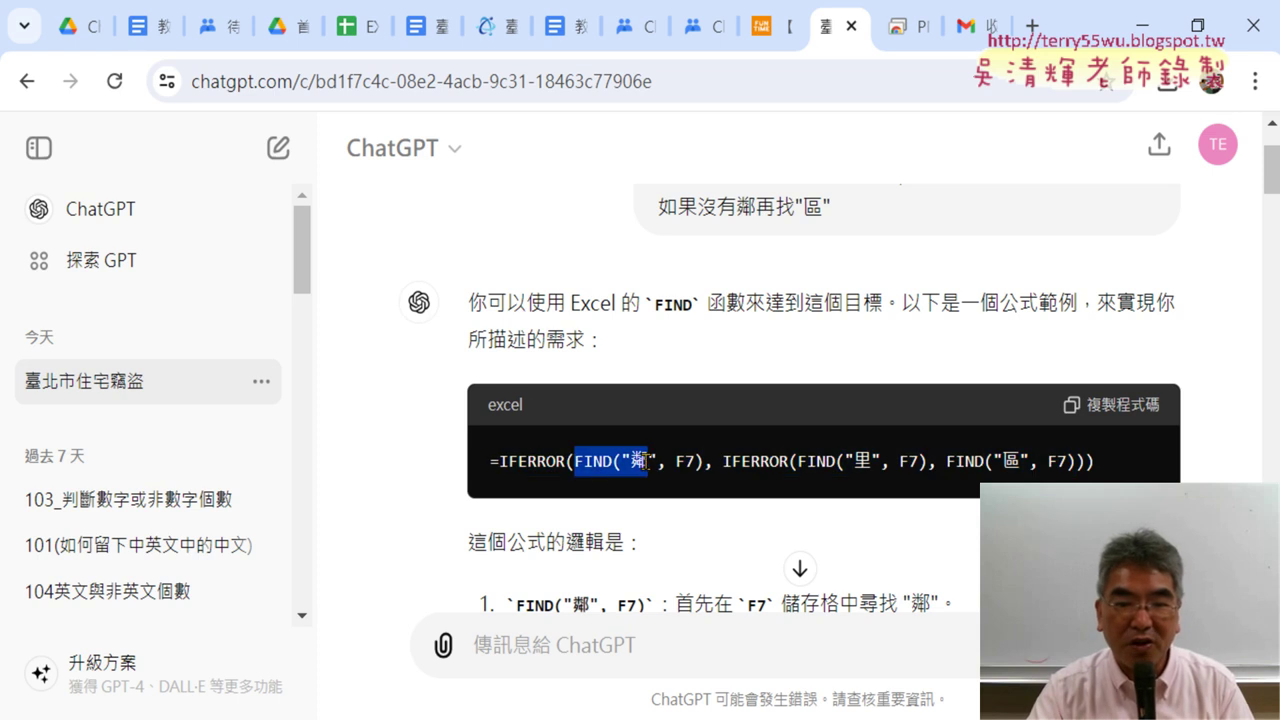
pyautogui.moveTo(576, 462); pyautogui.dragTo(705, 462)
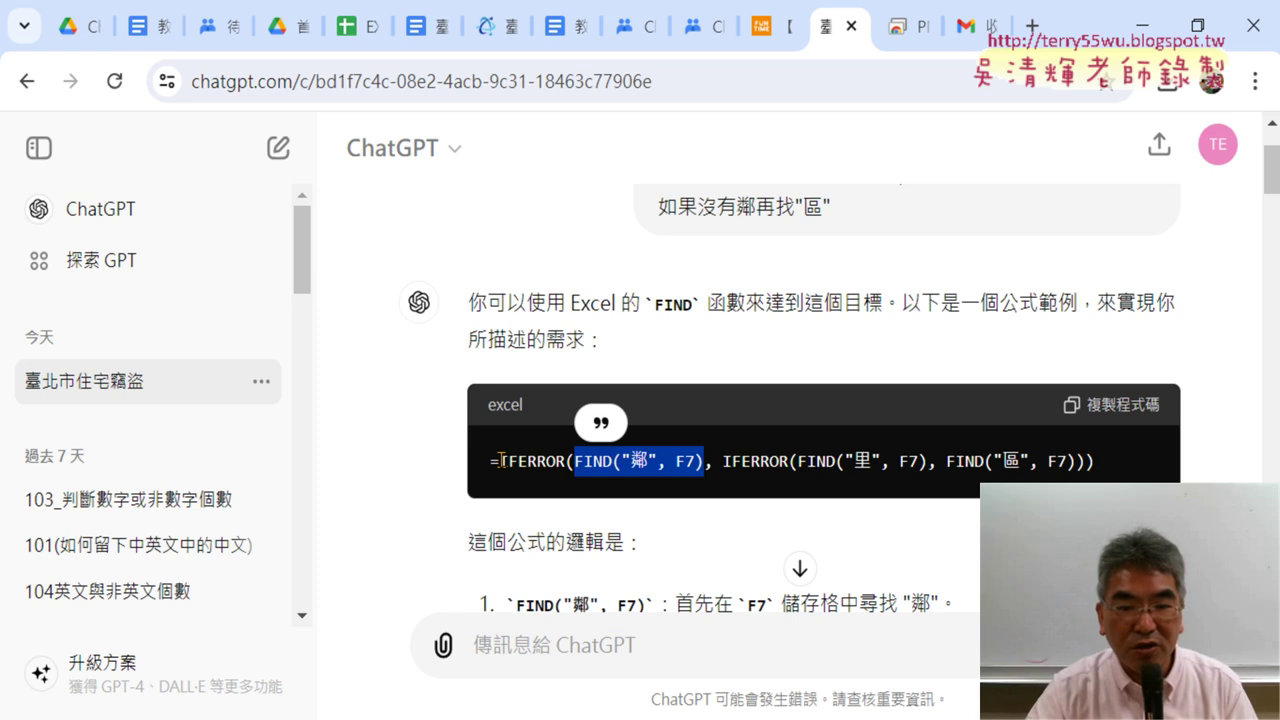
pyautogui.moveTo(501, 461); pyautogui.dragTo(569, 463)
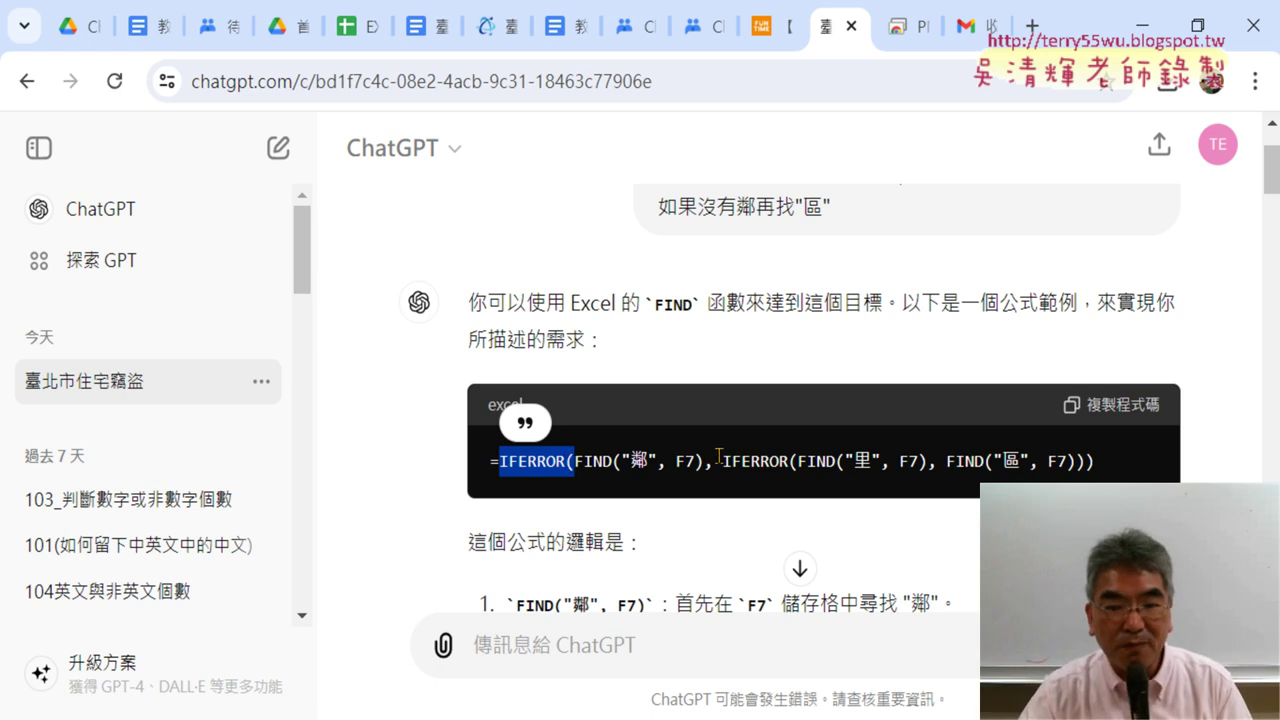
pyautogui.moveTo(723, 461); pyautogui.dragTo(770, 461)
# Select the whole nested IFERROR/FIND formula and copy it with 複製.
pyautogui.click(766, 461)
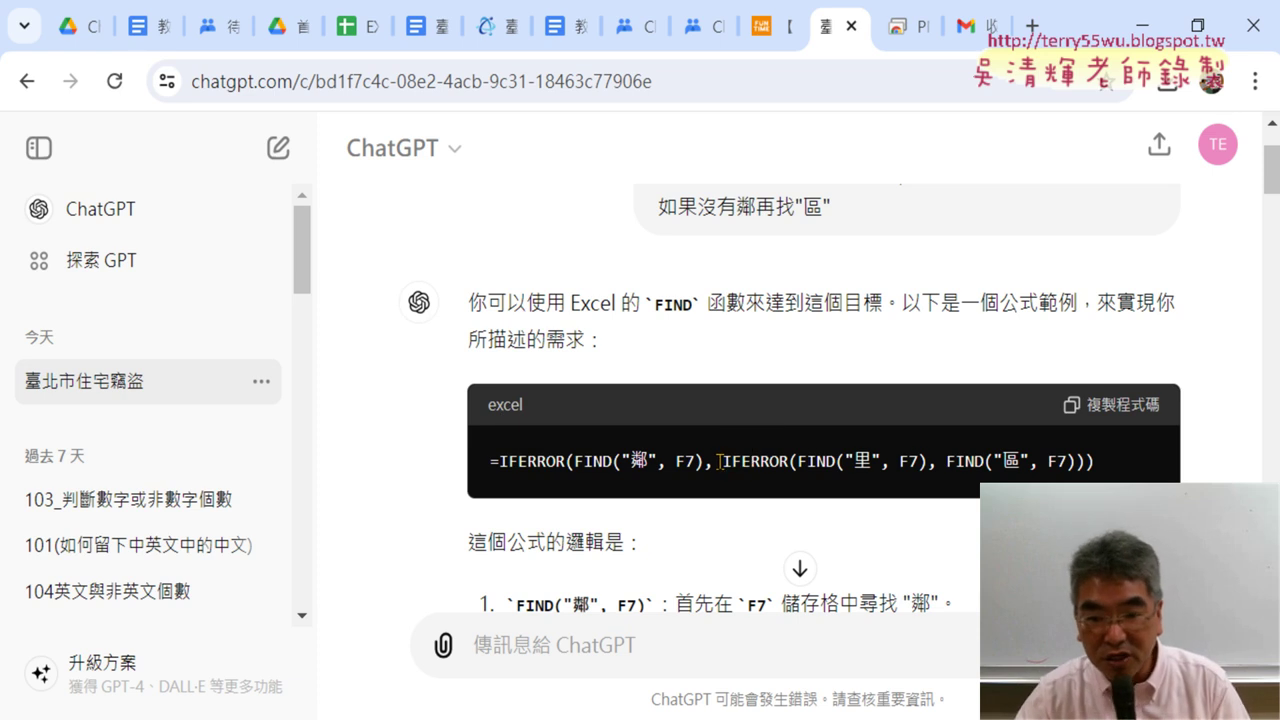
pyautogui.moveTo(796, 461); pyautogui.dragTo(924, 461)
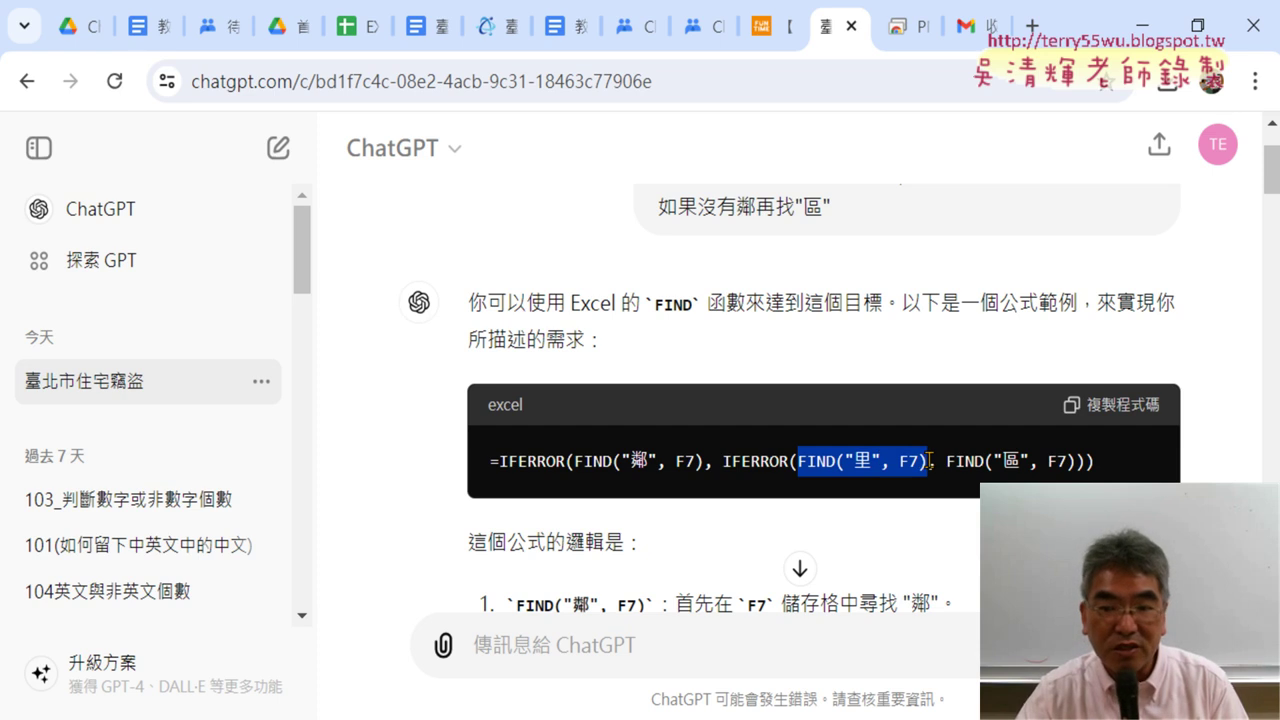
pyautogui.moveTo(929, 461)
pyautogui.mouseDown()
pyautogui.moveTo(1084, 463)
pyautogui.moveTo(490, 466)
pyautogui.mouseUp()
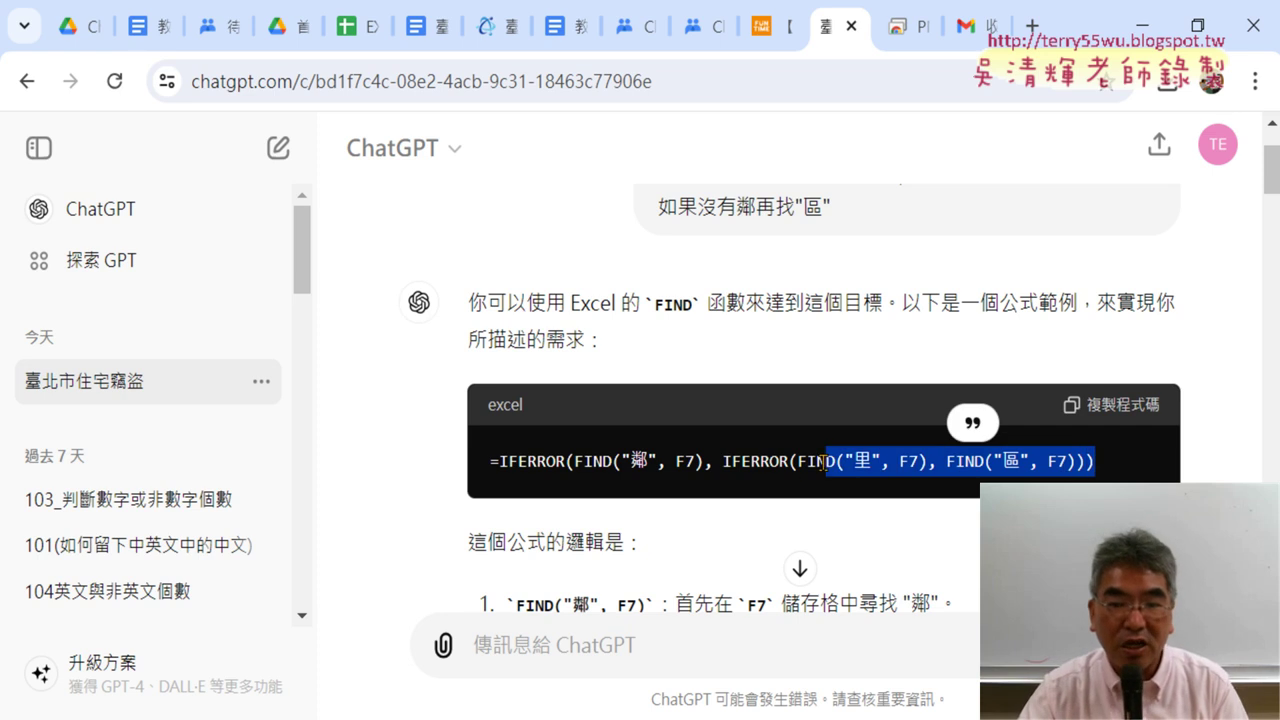
pyautogui.rightClick(590, 462)
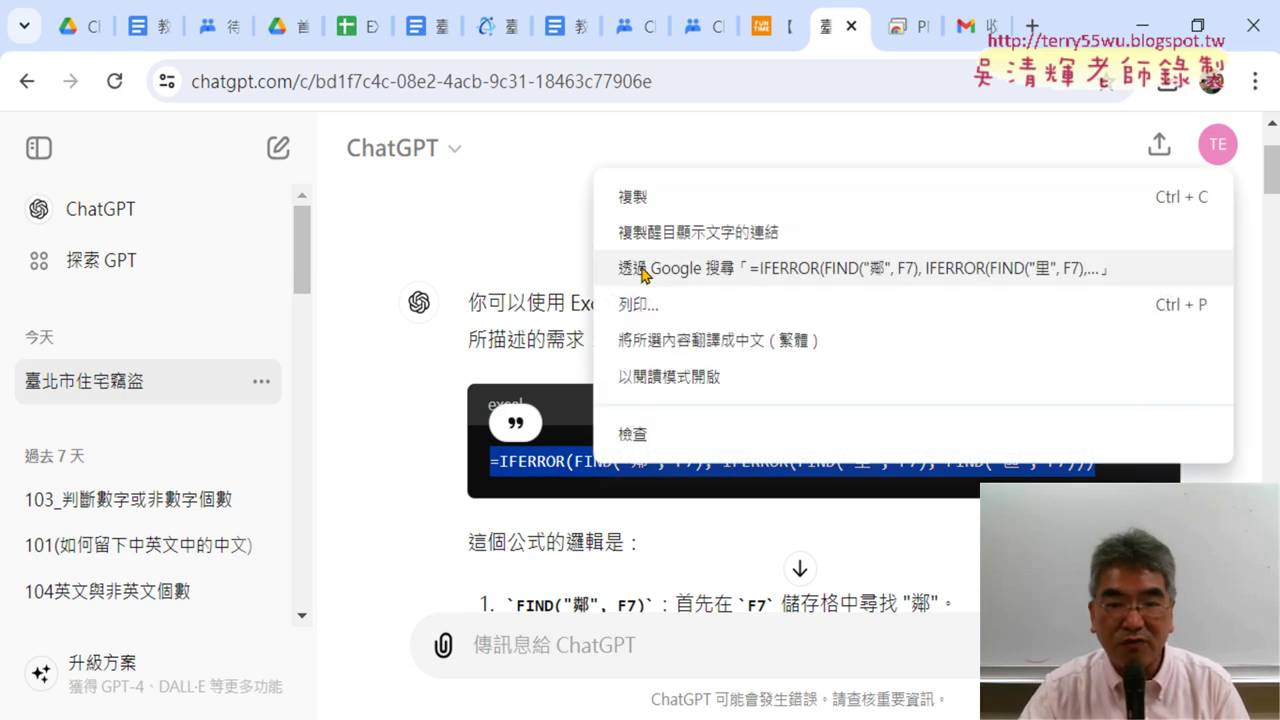
pyautogui.click(650, 196)
# Paste the IFERROR/FIND formula into I7 and fill it up to I2, giving 6, 9, 9, 6, 9, 11.
pyautogui.click(1141, 25)
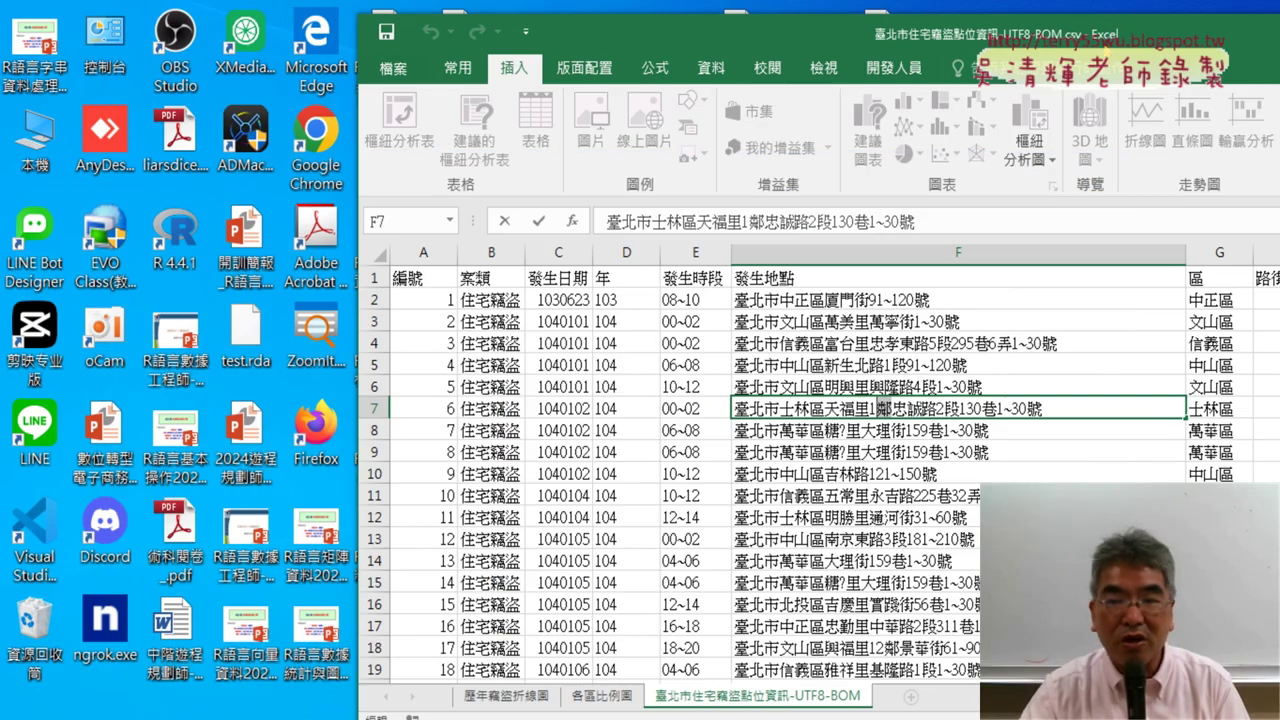
pyautogui.doubleClick(1166, 38)
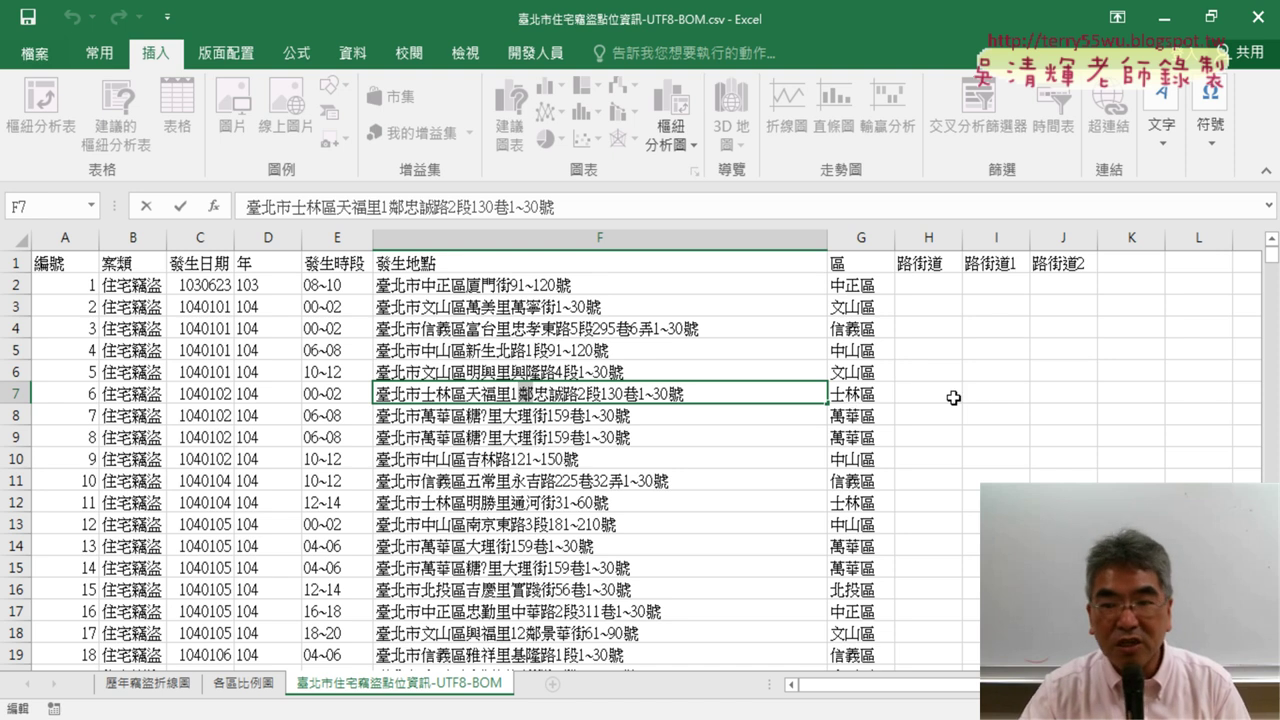
pyautogui.doubleClick(1005, 397)
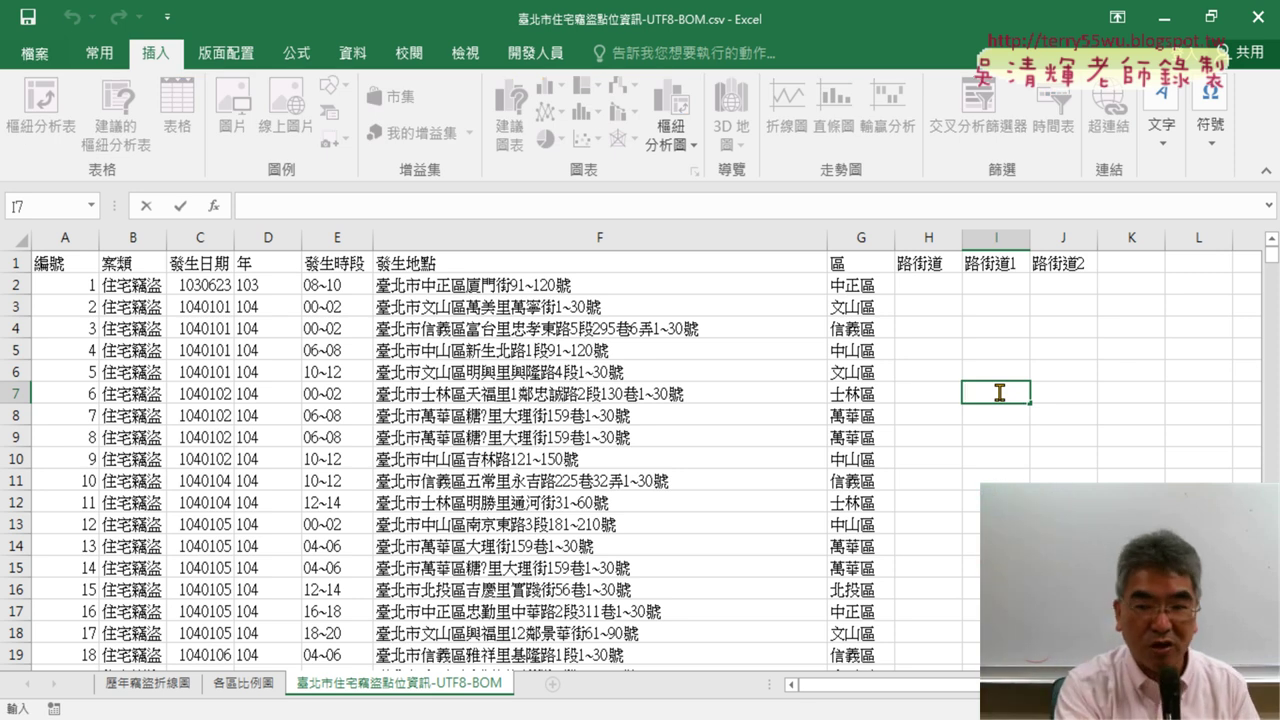
pyautogui.write('=IFERROR(FIND("鄰", F7), IFERROR(FIND("里", F7), FIND("區", F7)))')
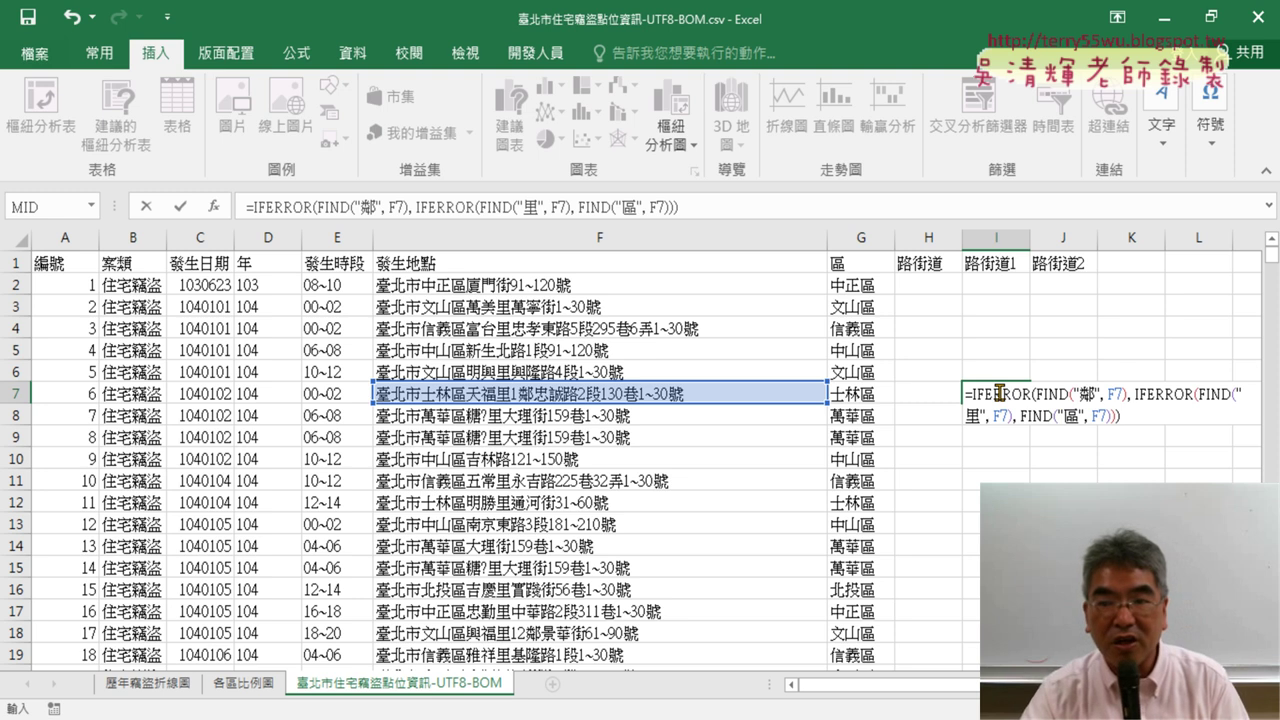
pyautogui.click(183, 209)
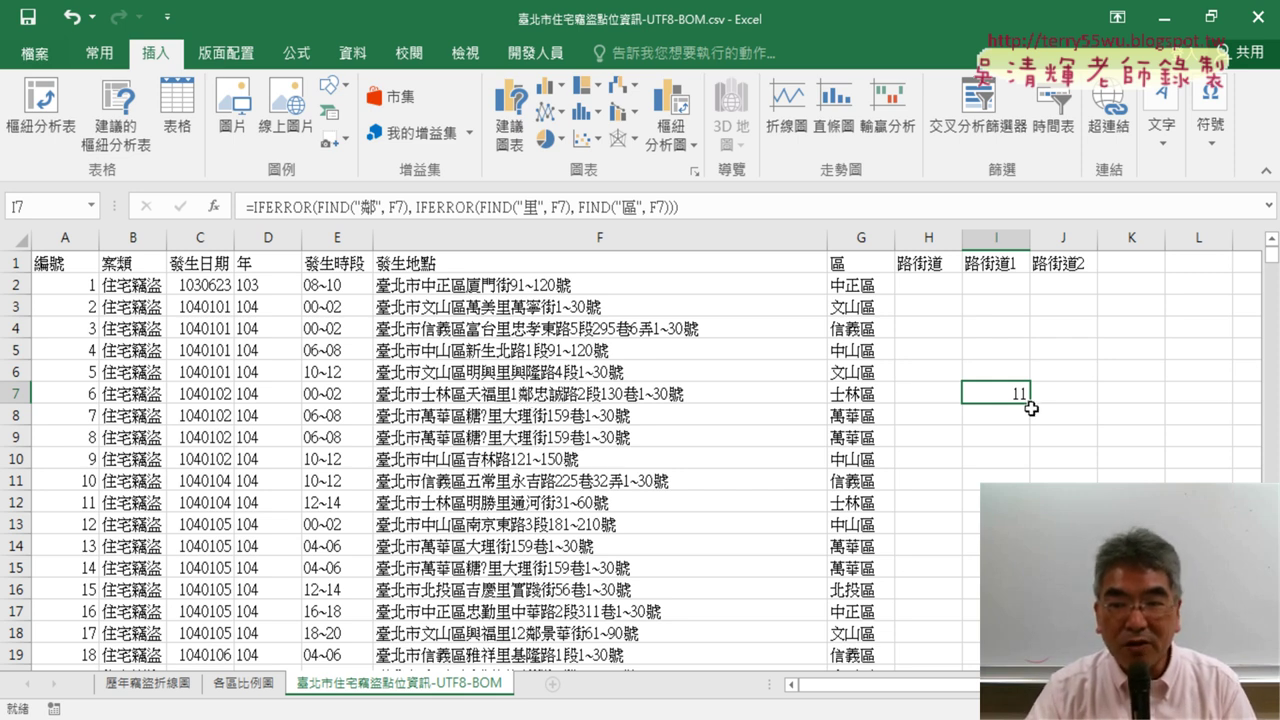
pyautogui.moveTo(1029, 406); pyautogui.dragTo(1020, 285)
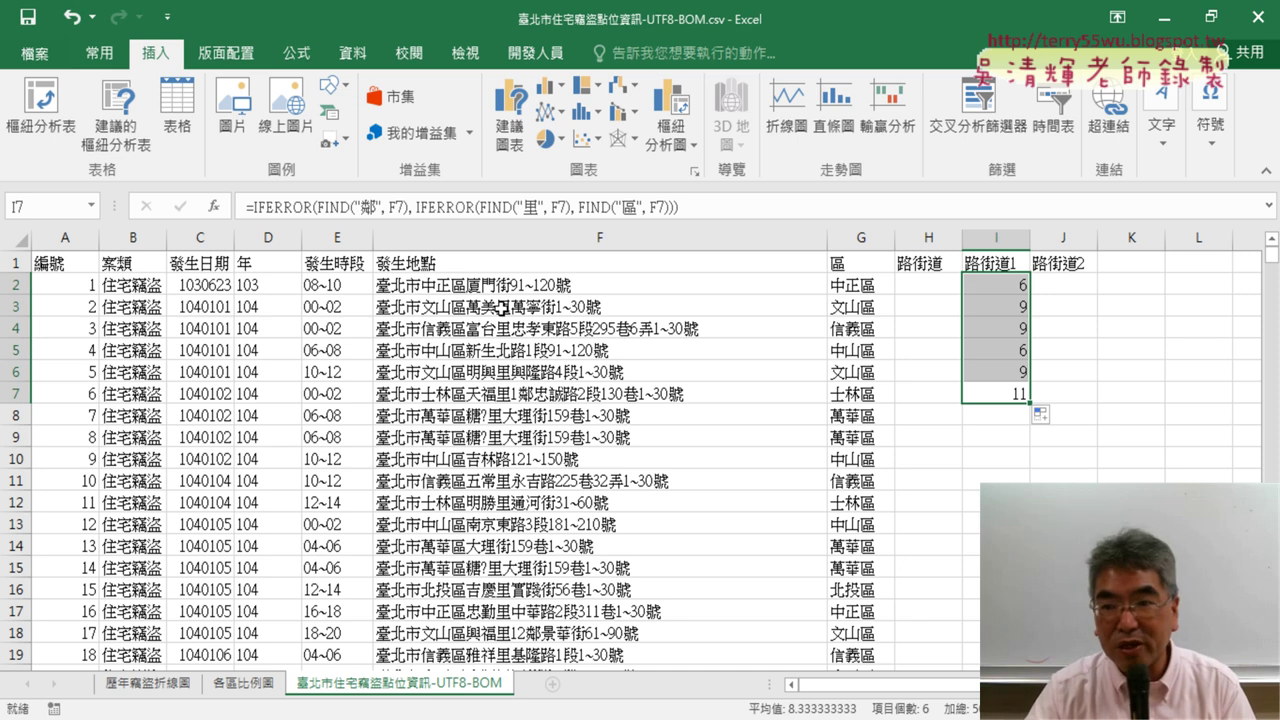
# Fill the I7 formula down the whole 路街道1 column and check the results.
pyautogui.click(1012, 392)
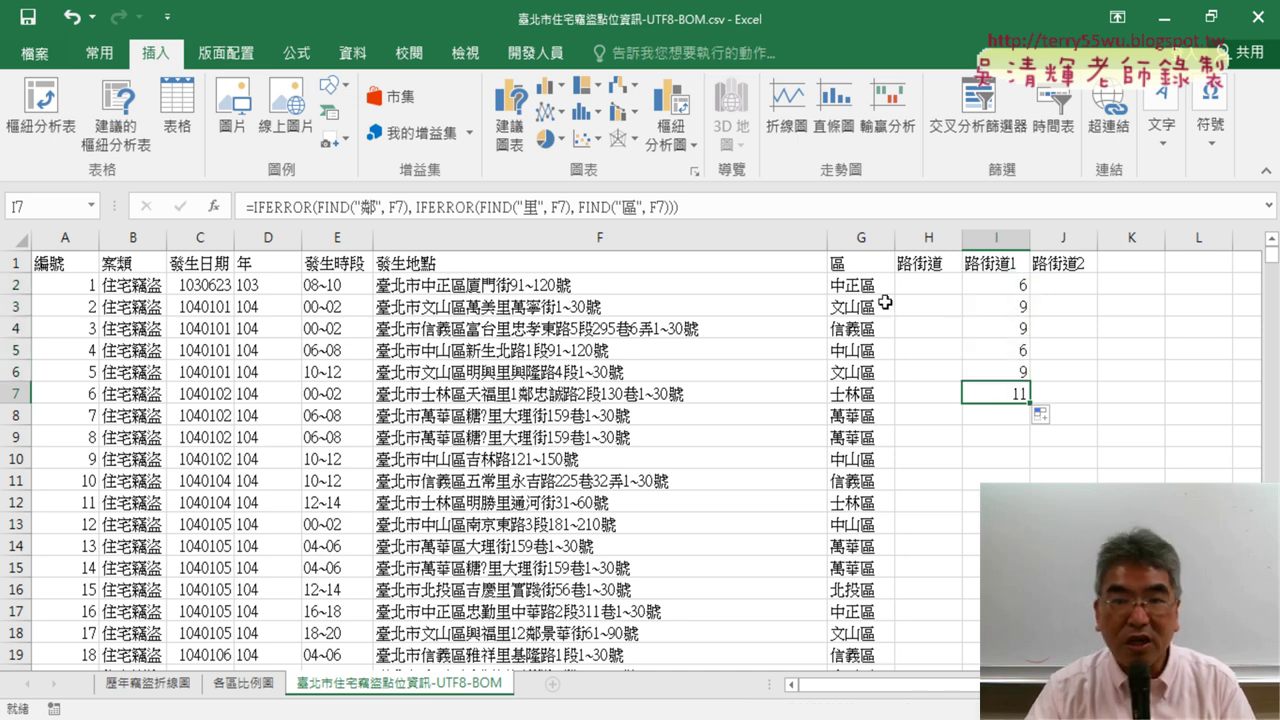
pyautogui.click(716, 202)
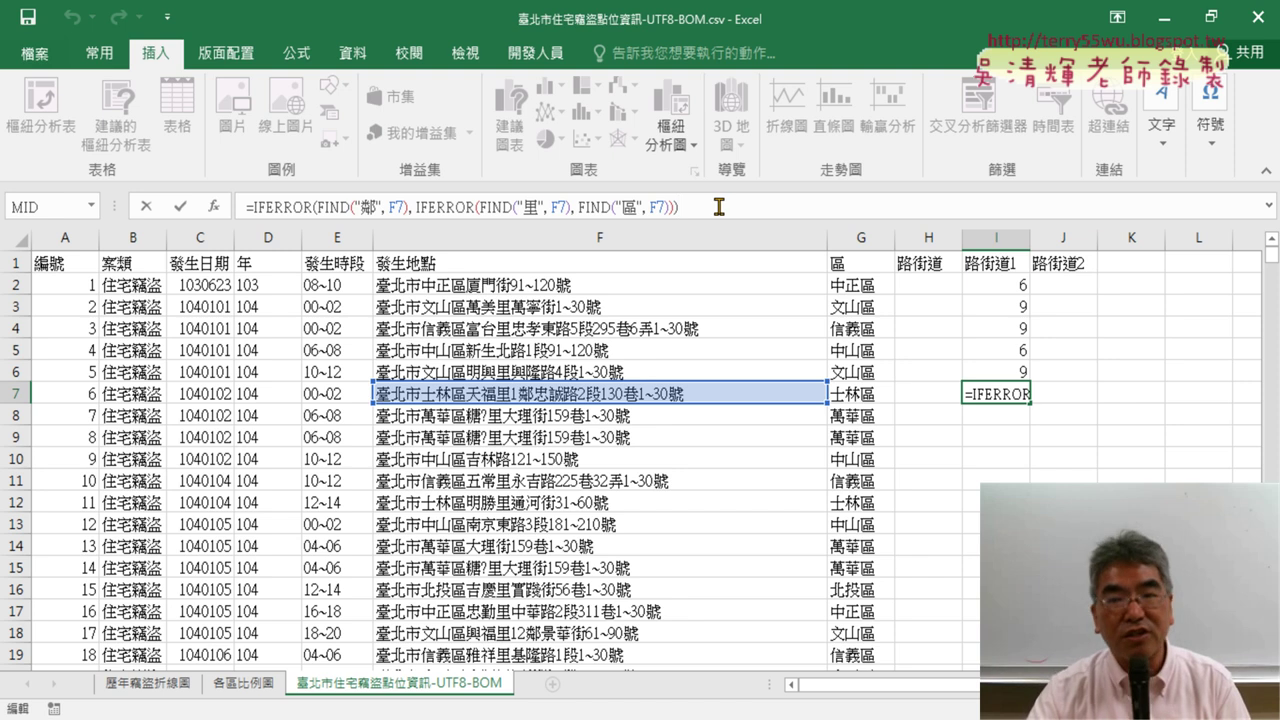
pyautogui.click(180, 207)
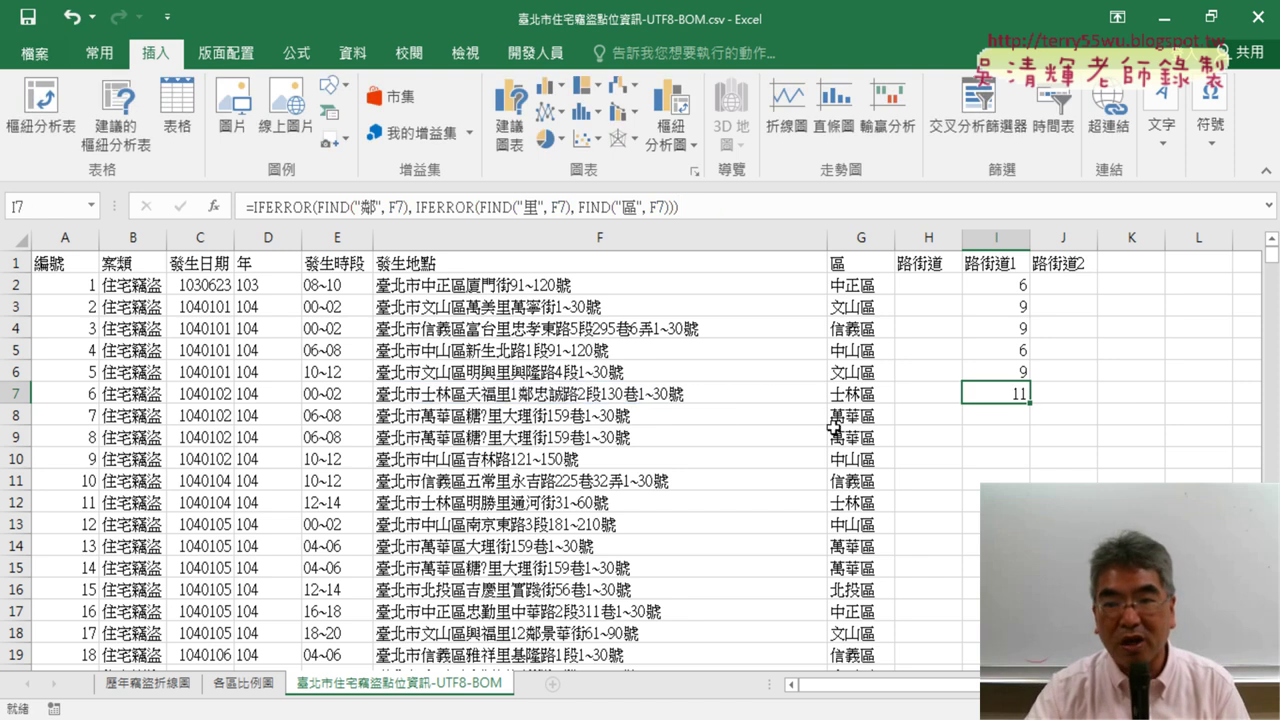
pyautogui.doubleClick(1031, 405)
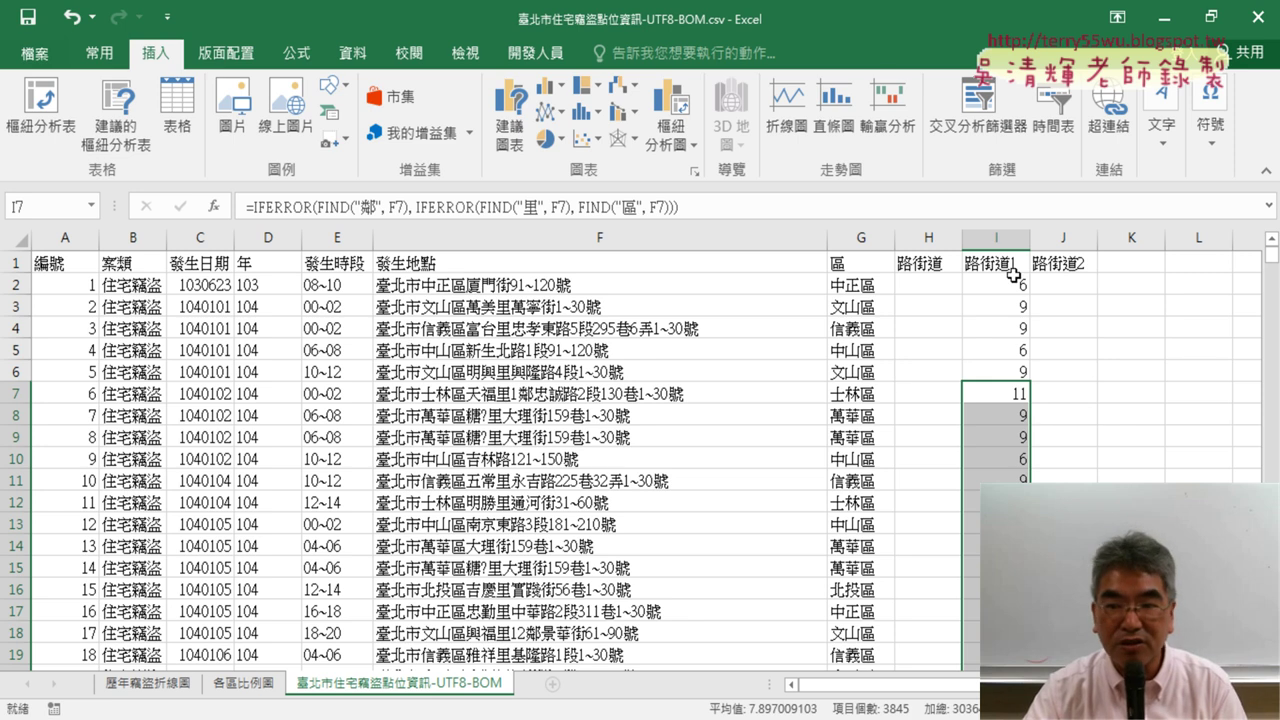
pyautogui.scroll(-4, 1013, 287)
pyautogui.scroll(-4, 1013, 287)
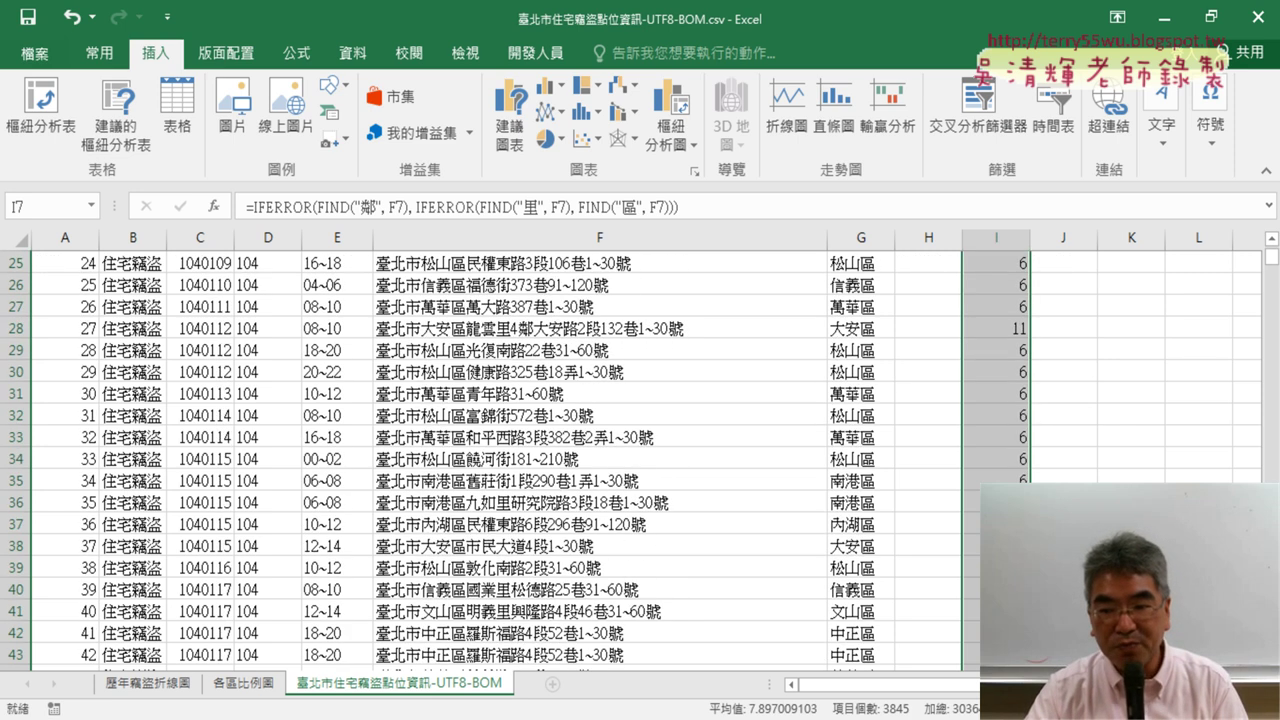
pyautogui.scroll(-3, 1013, 287)
pyautogui.scroll(8, 640, 450)
pyautogui.scroll(2, 640, 450)
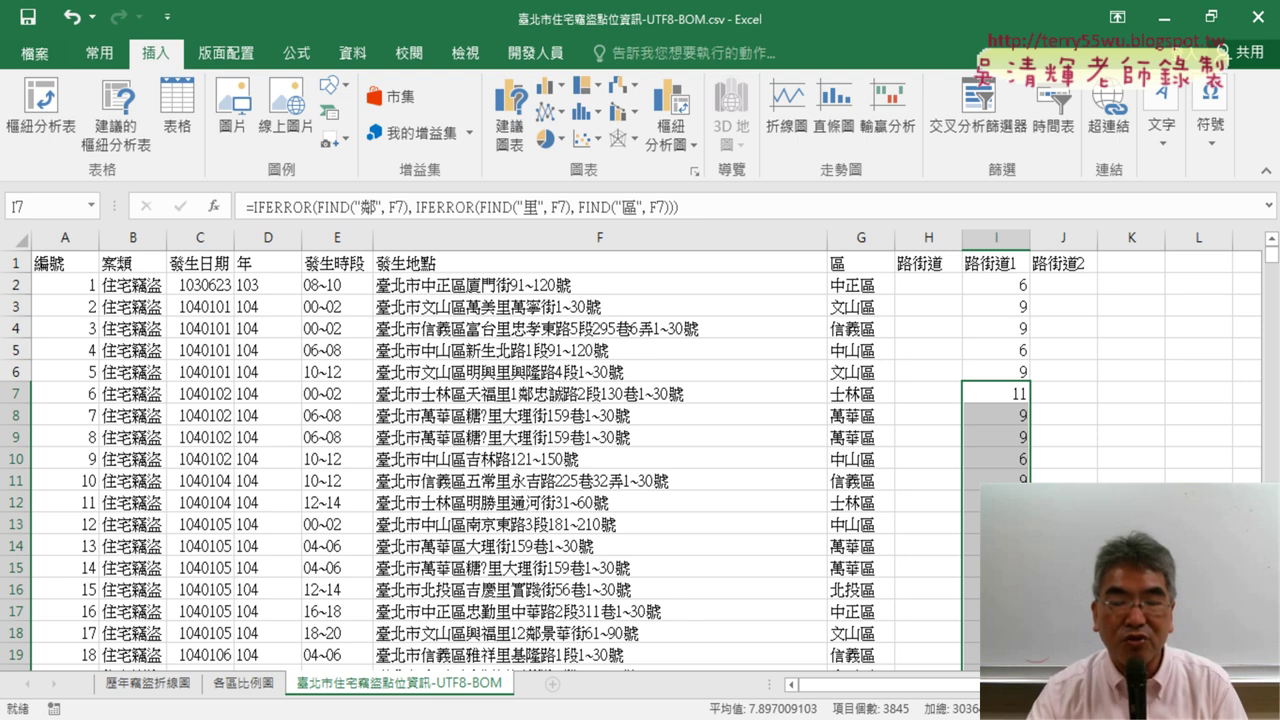
pyautogui.click(1009, 285)
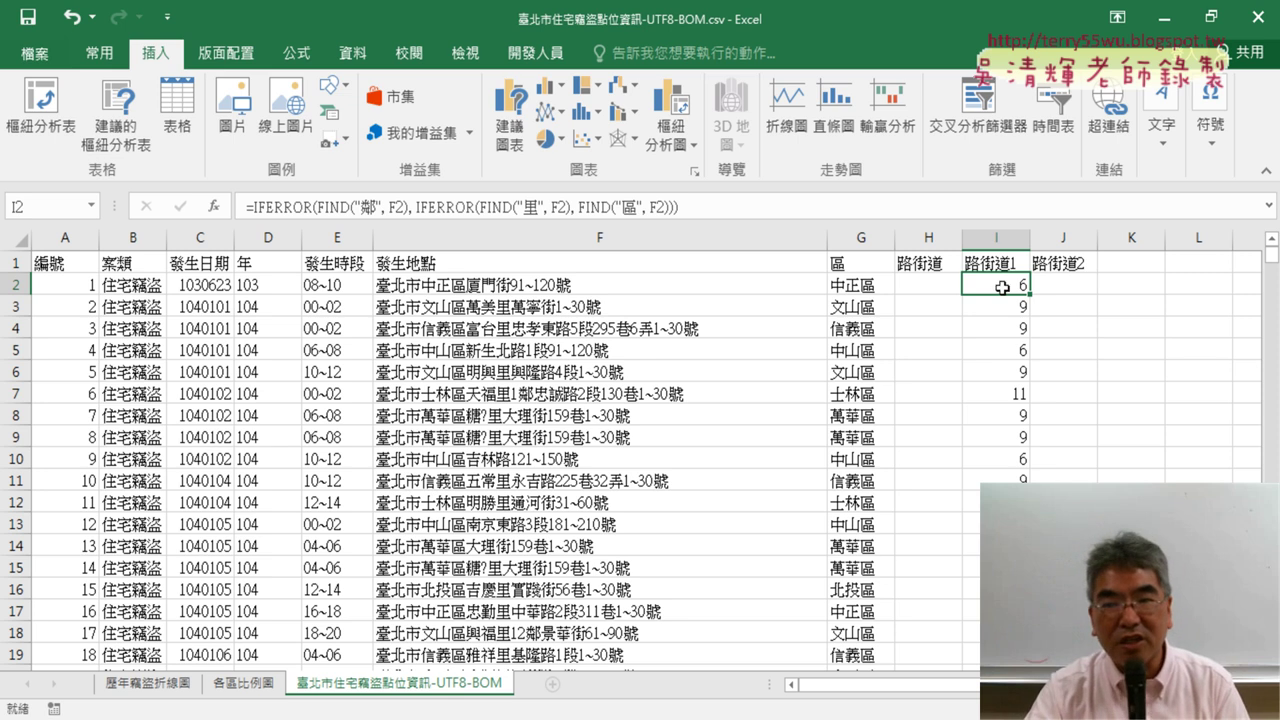
# Copy I2's formula text and paste it into J2.
pyautogui.moveTo(680, 207); pyautogui.dragTo(240, 207)
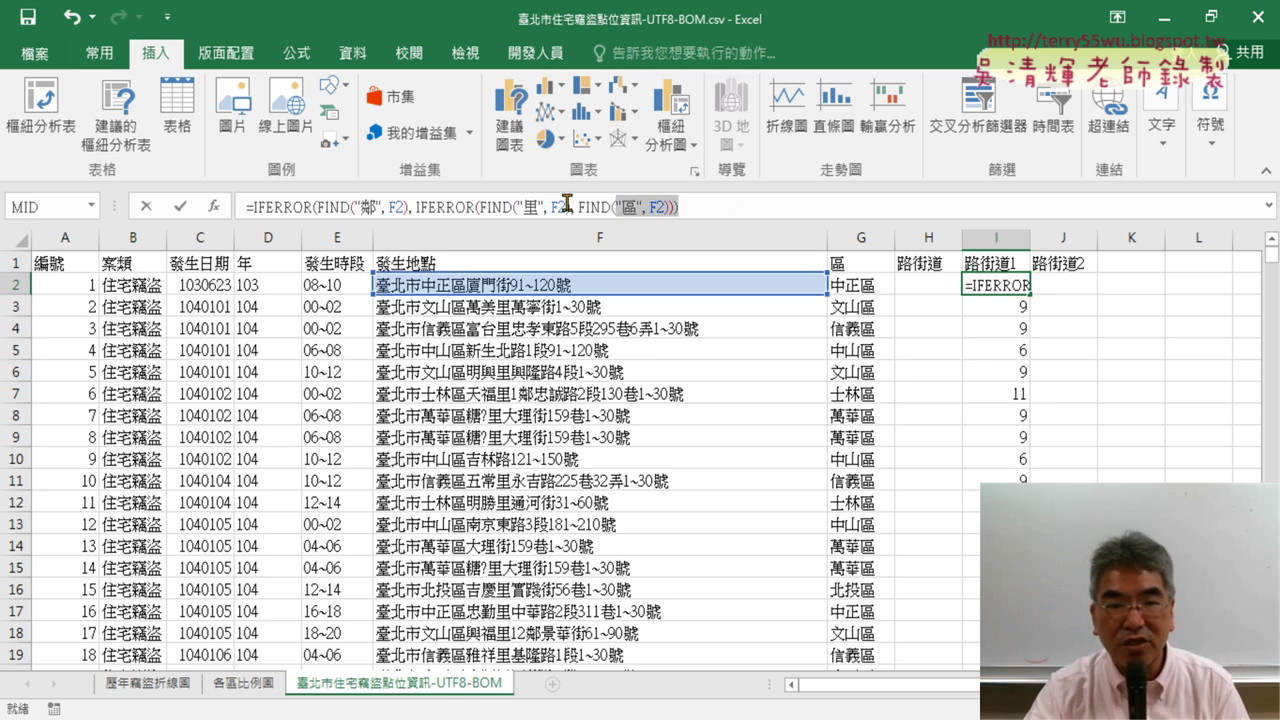
pyautogui.rightClick(352, 213)
pyautogui.click(400, 243)
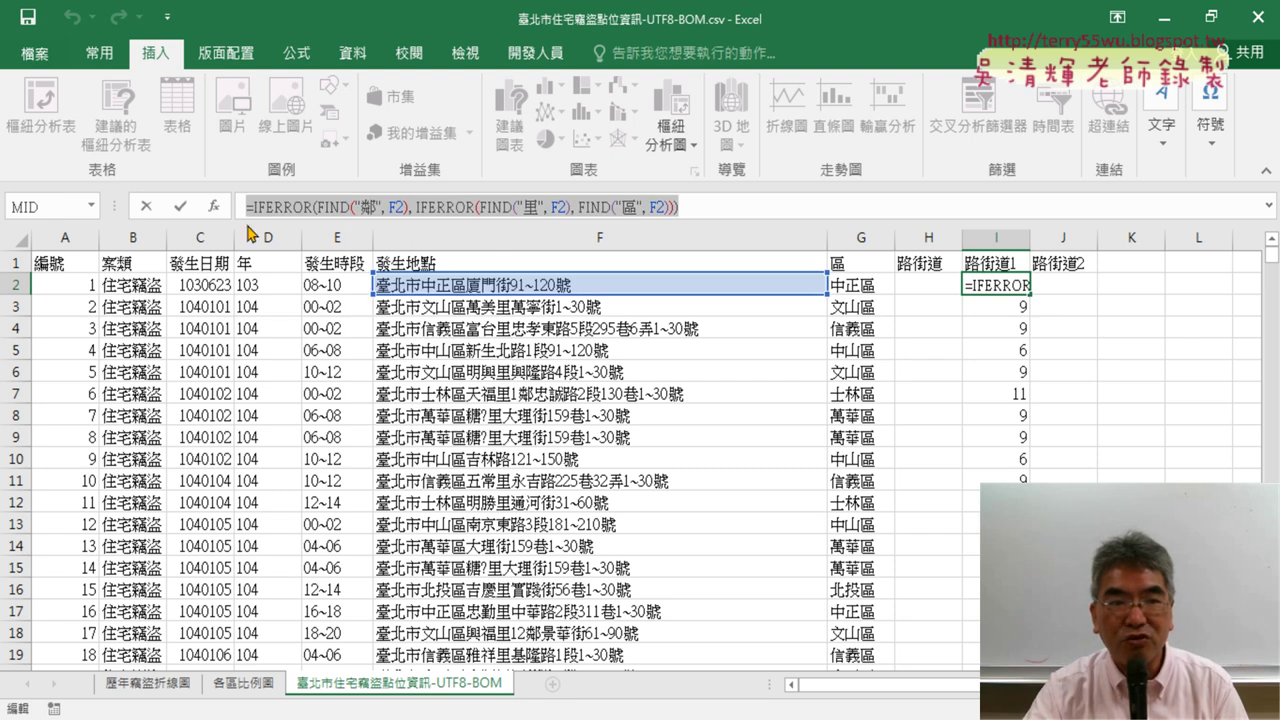
pyautogui.click(147, 208)
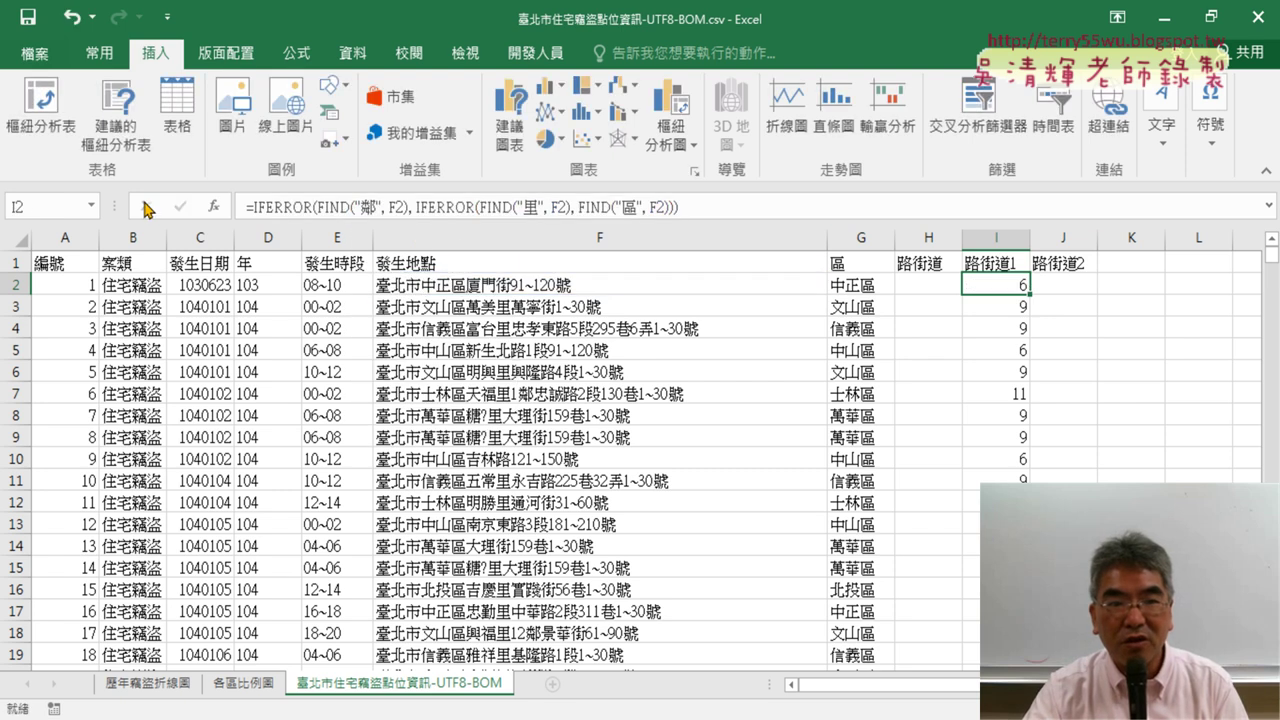
pyautogui.click(1072, 287)
pyautogui.click(573, 217)
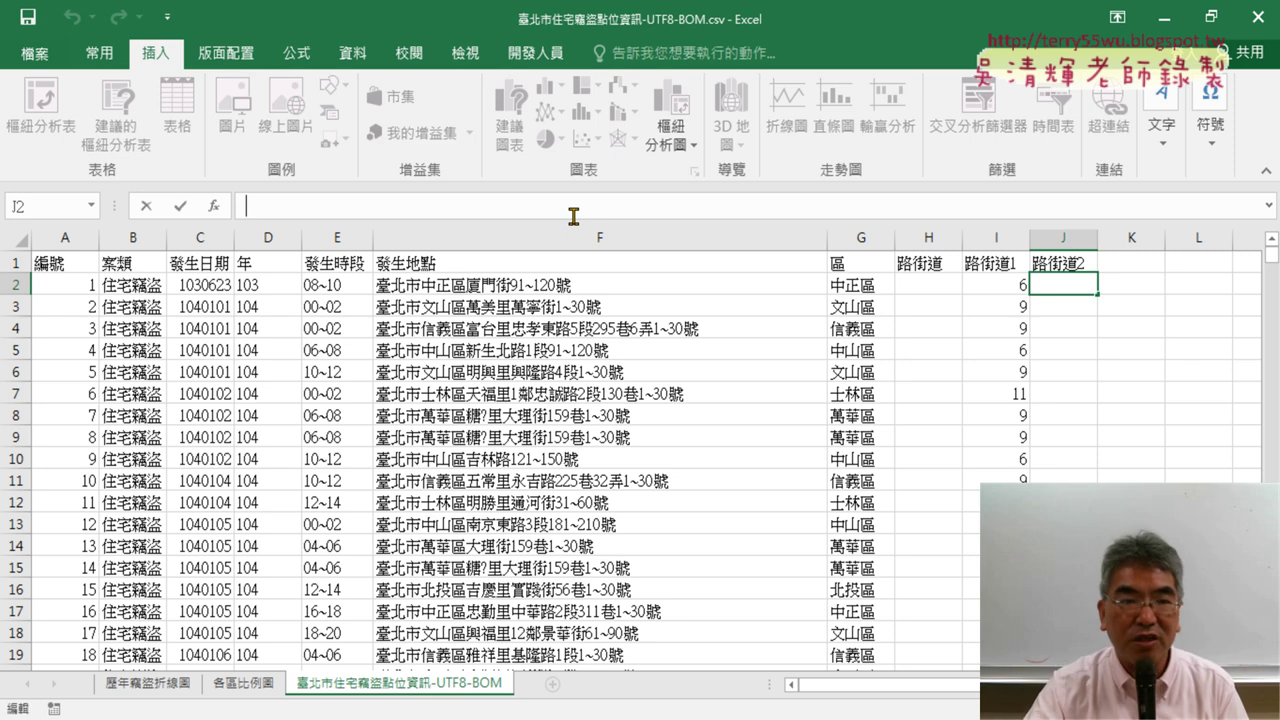
pyautogui.hotkey('ctrl', 'v')
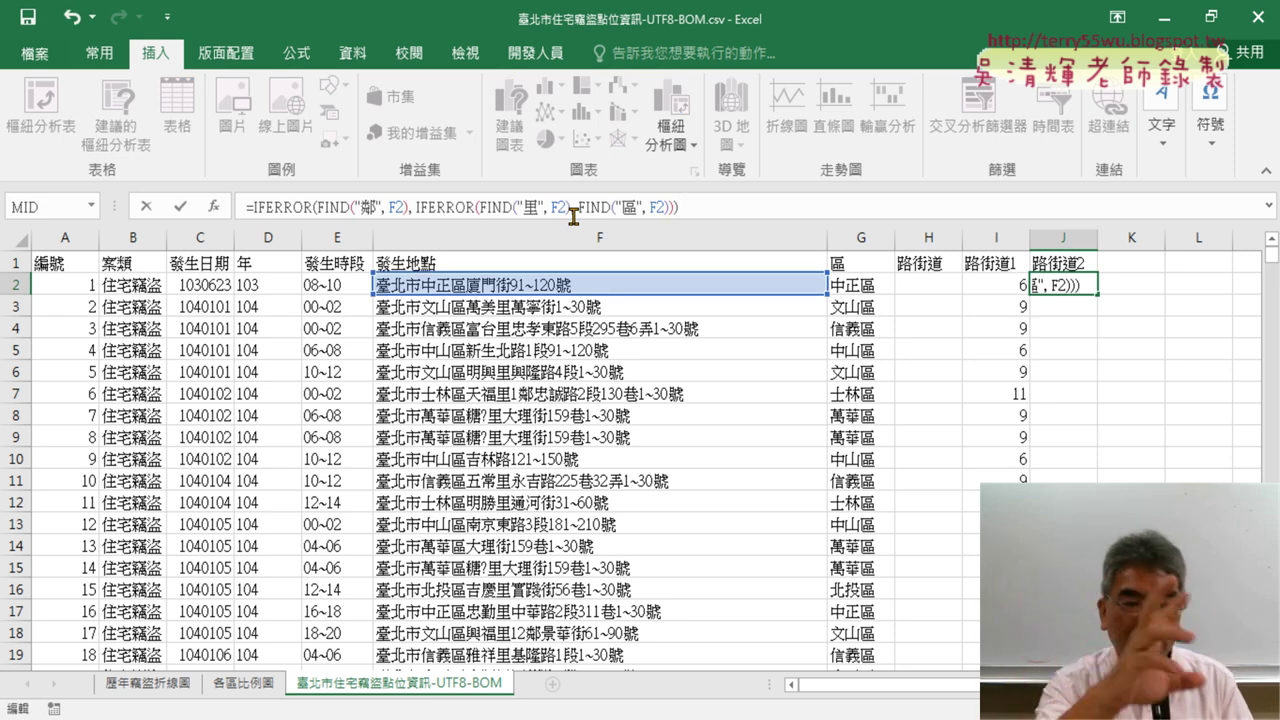
# Swap 鄰/里/區 for 路/街/道 in J2's formula and fill it down column J.
pyautogui.doubleClick(368, 207)
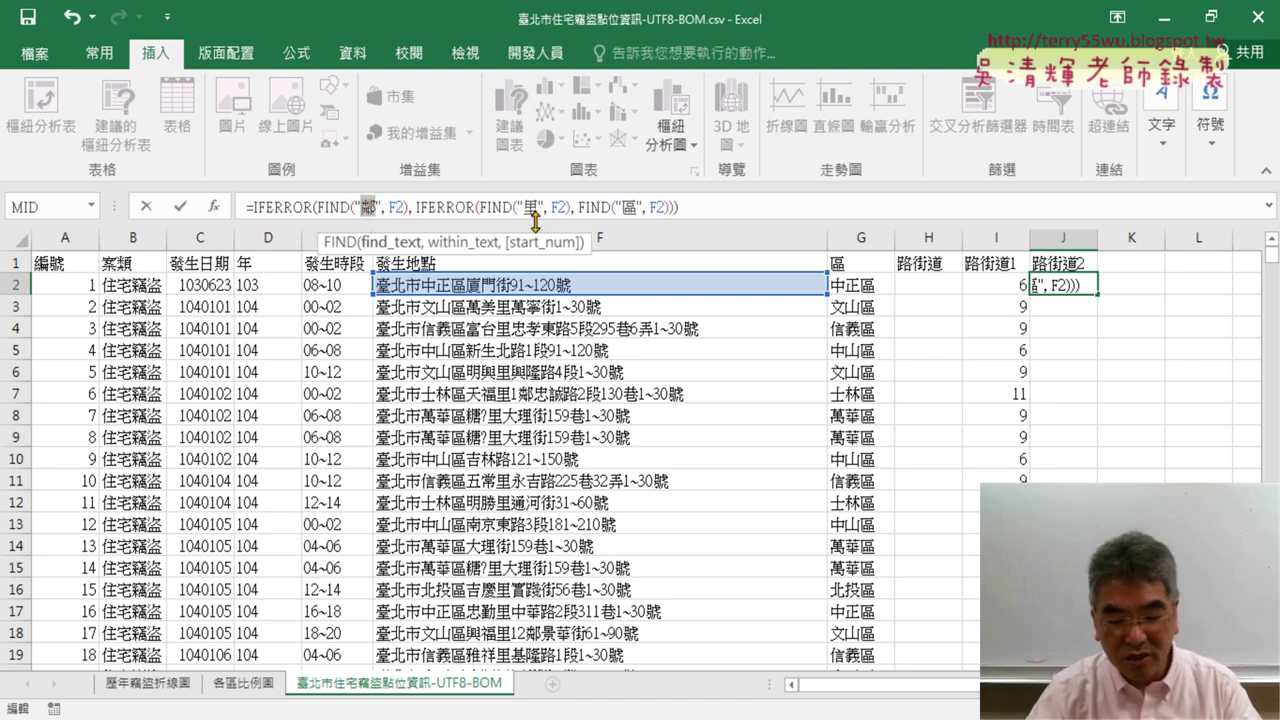
pyautogui.write('路')
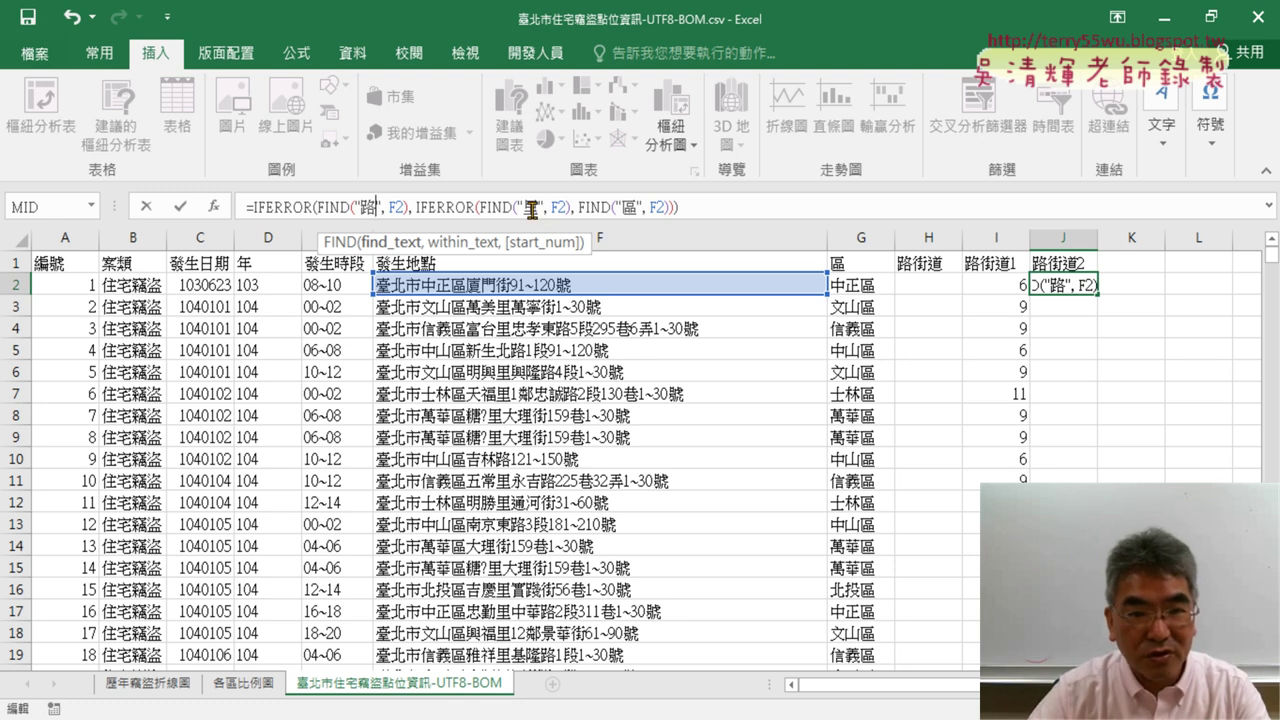
pyautogui.doubleClick(530, 207)
pyautogui.write('ㄐㄧㄝ')
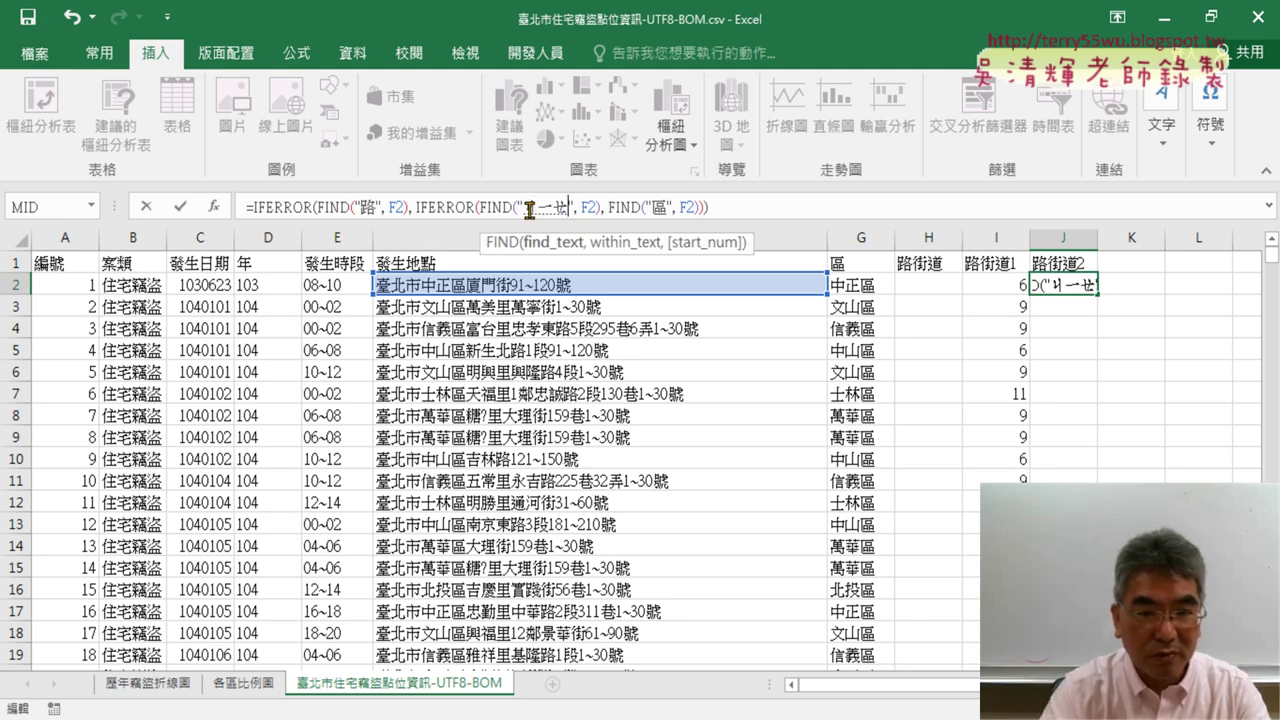
pyautogui.press('space')
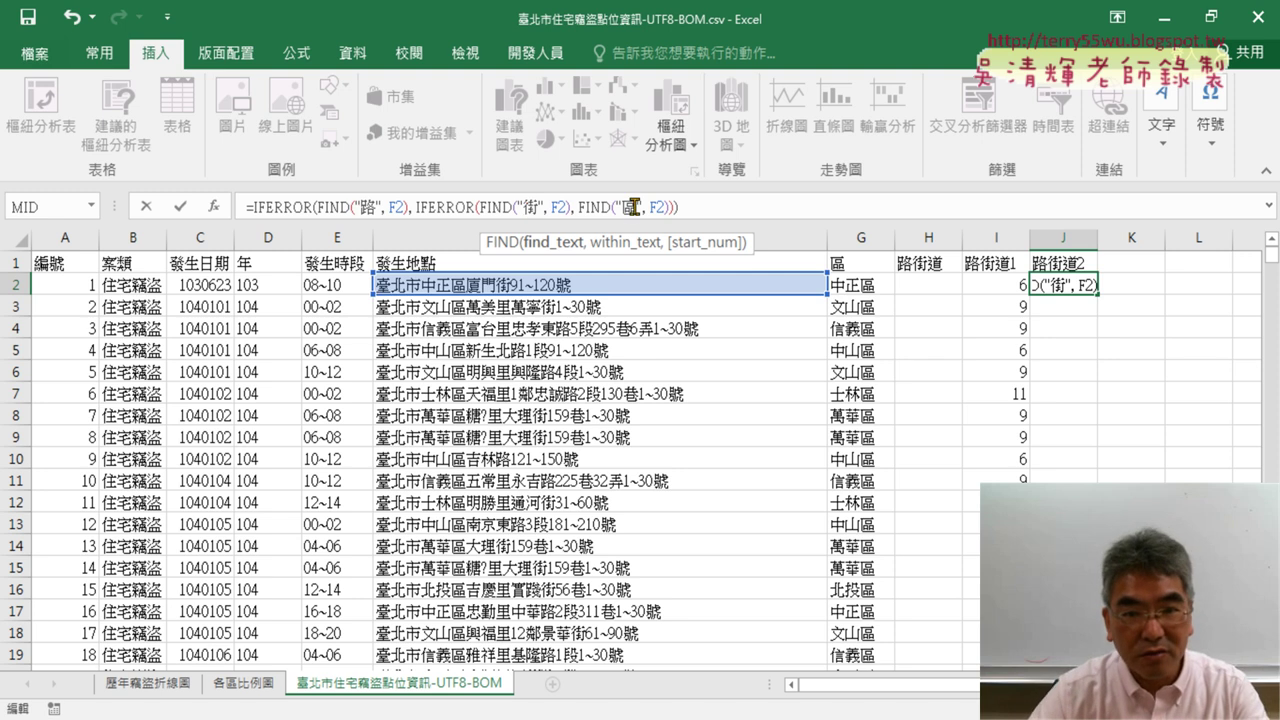
pyautogui.doubleClick(630, 207)
pyautogui.write('ㄉㄠ4')
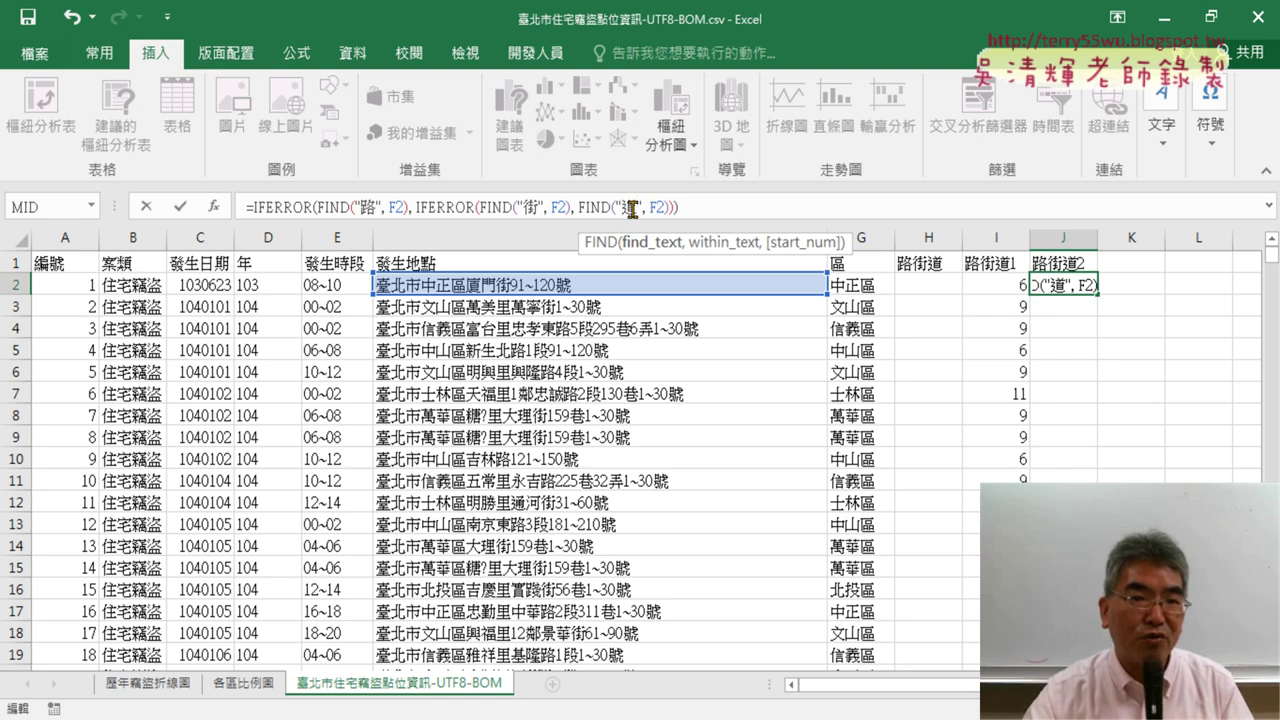
pyautogui.click(746, 210)
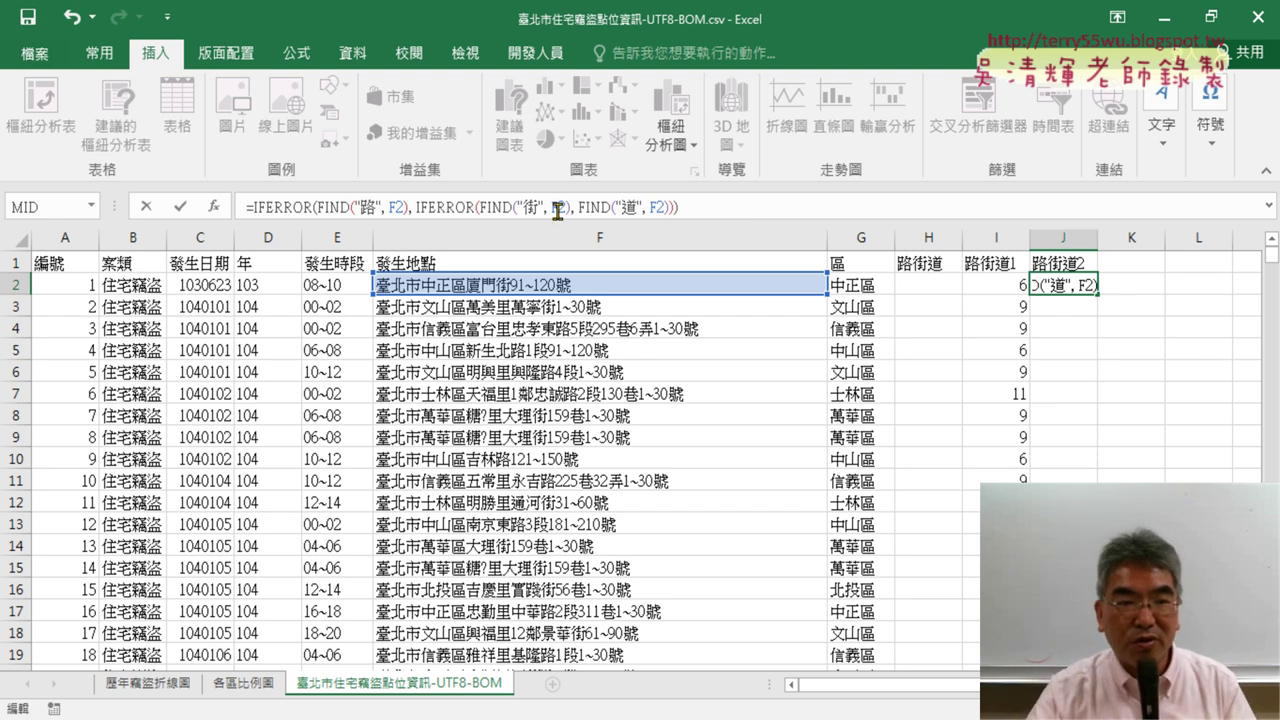
pyautogui.click(183, 207)
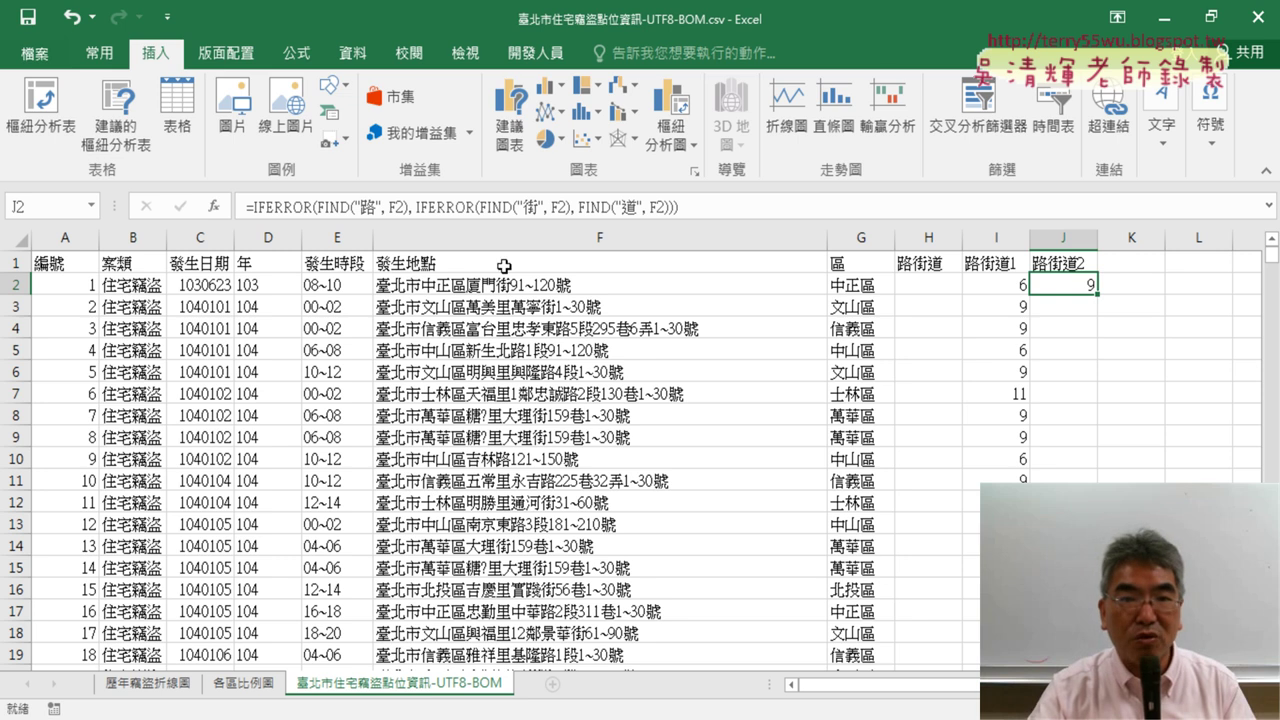
pyautogui.doubleClick(1099, 296)
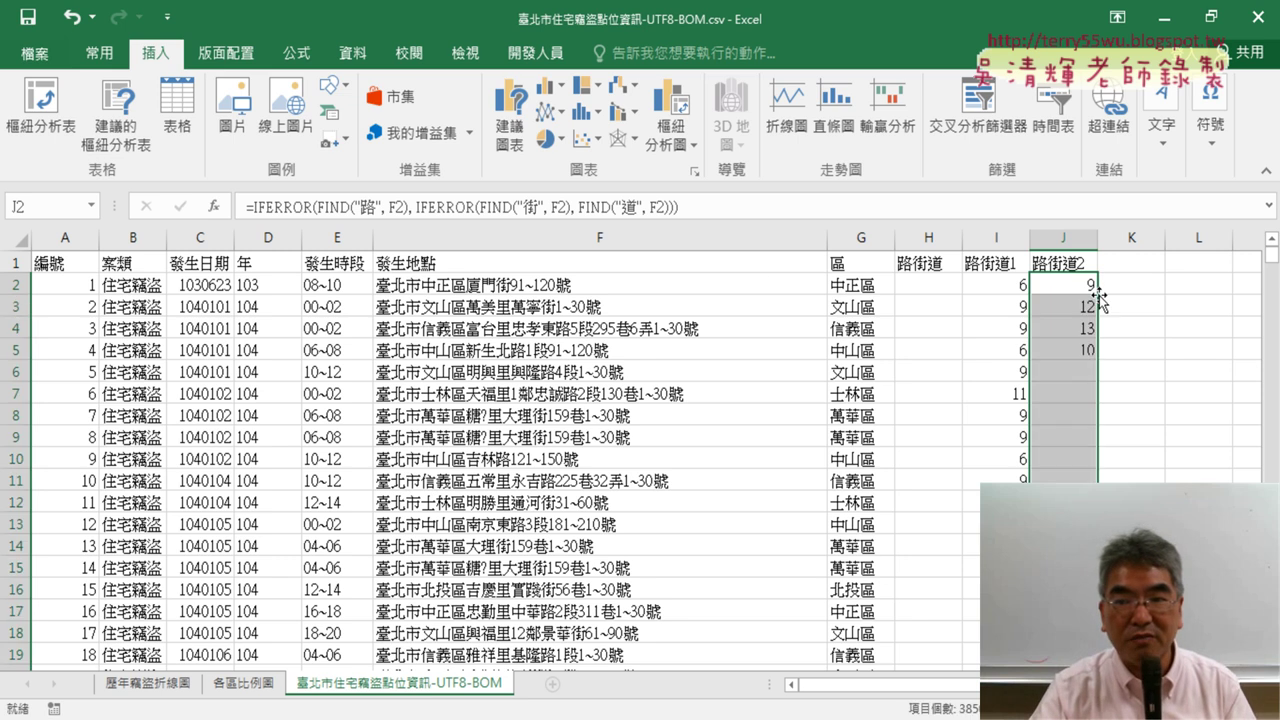
pyautogui.click(1008, 285)
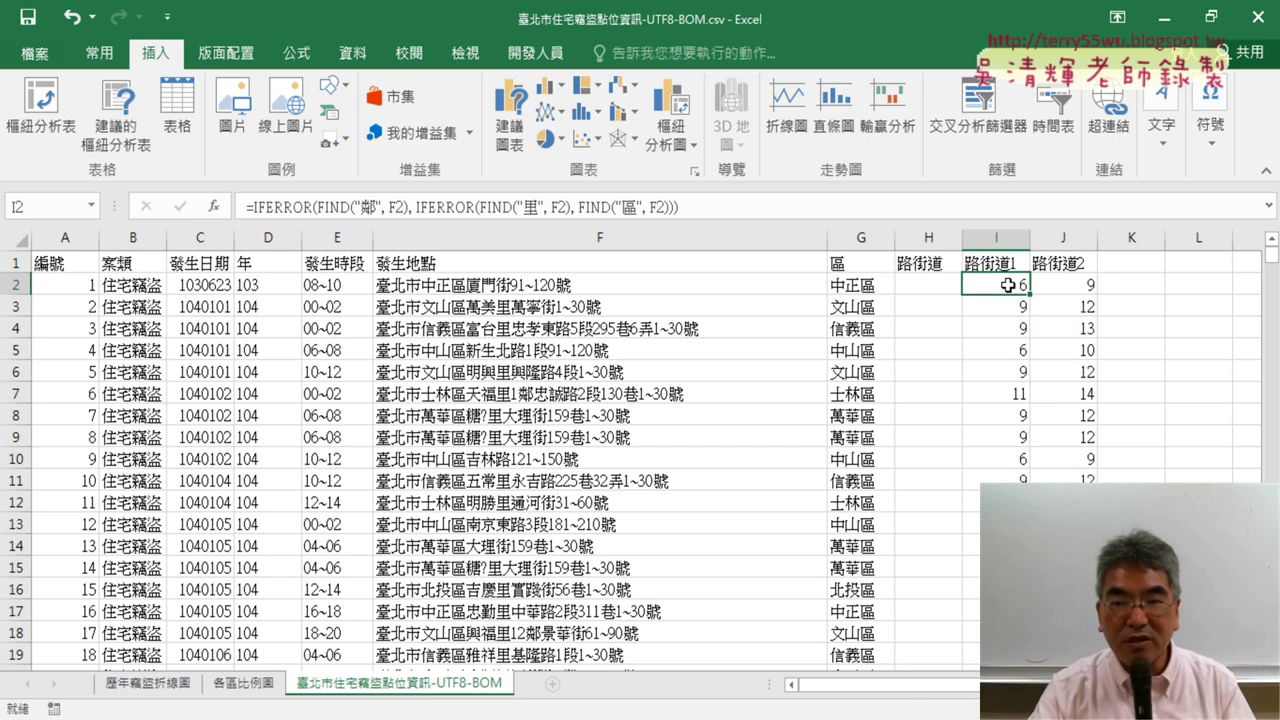
# Enter =MID(F2,I2+1,J2-I2) in H2 through the MID dialog to extract 廈門街.
pyautogui.click(930, 288)
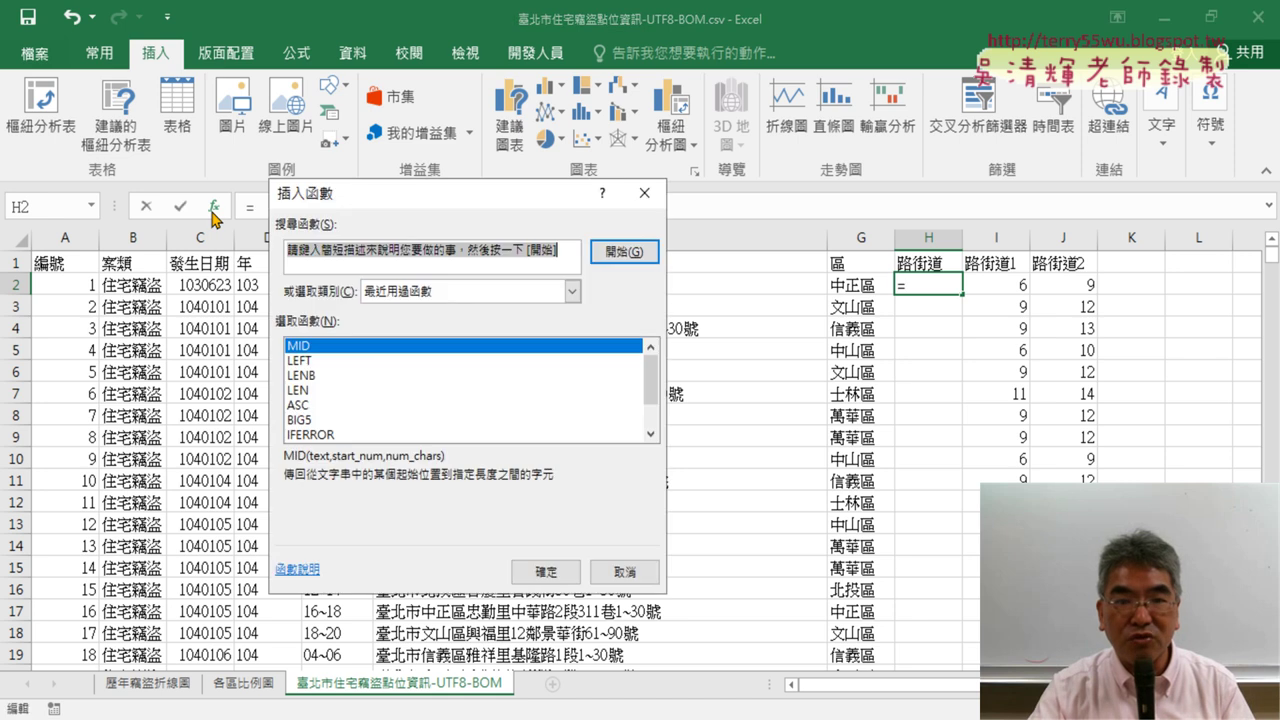
pyautogui.doubleClick(316, 346)
pyautogui.moveTo(366, 324); pyautogui.dragTo(352, 381)
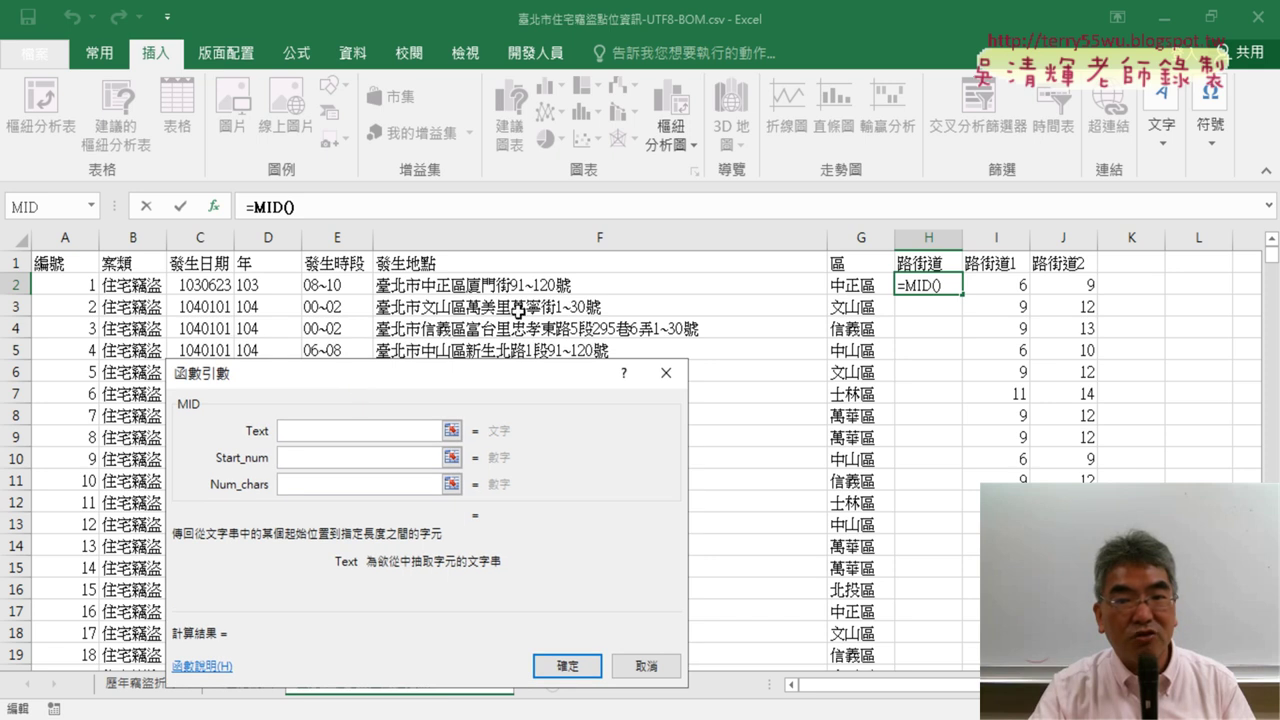
pyautogui.click(593, 284)
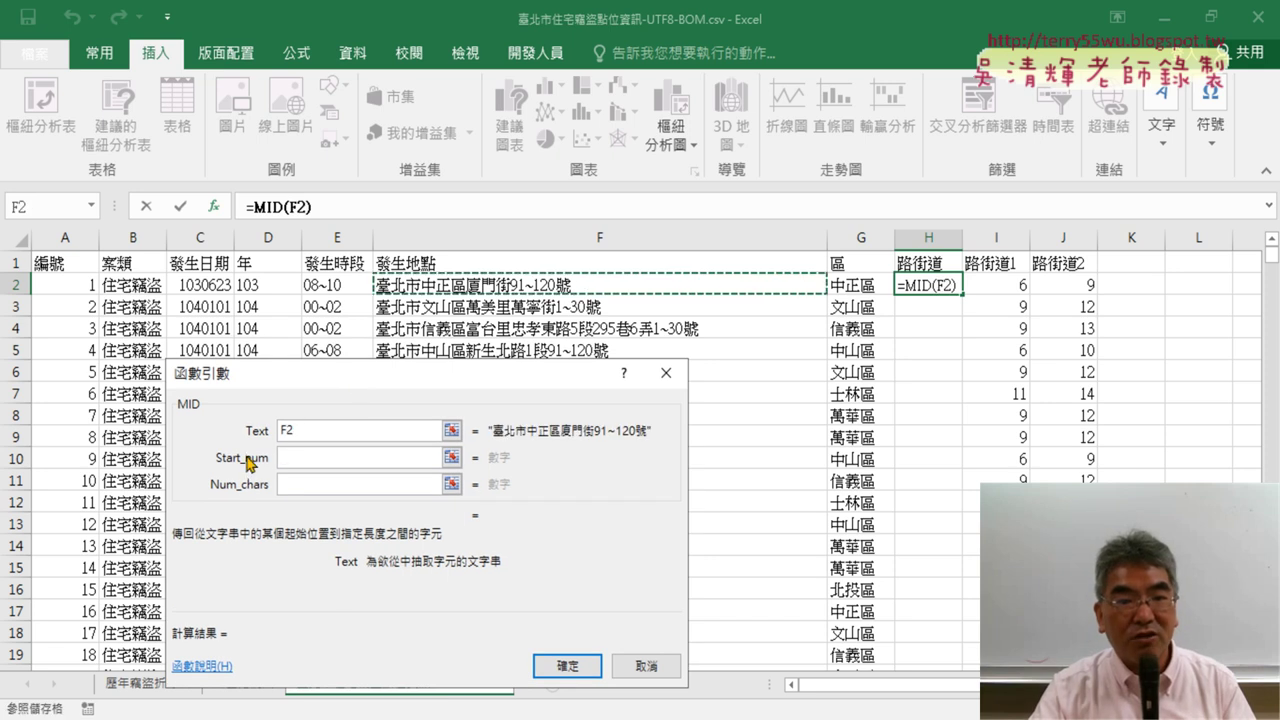
pyautogui.click(295, 454)
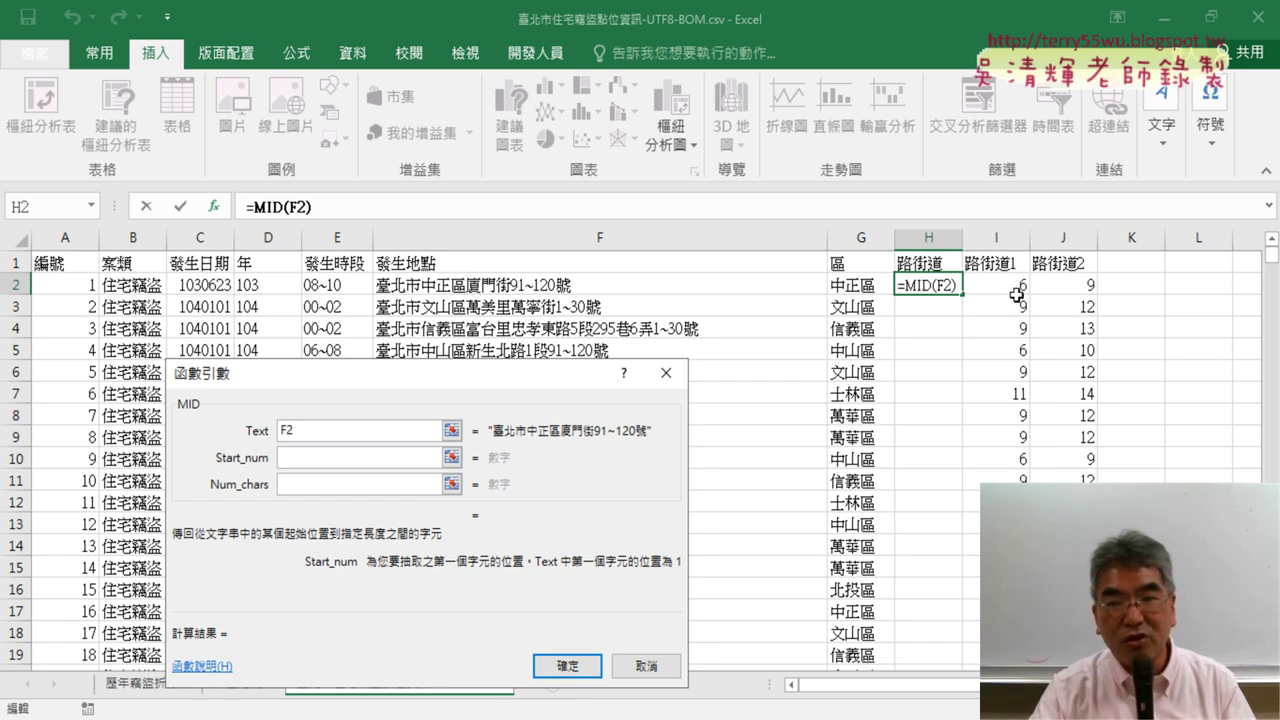
pyautogui.click(315, 456)
pyautogui.write('+1')
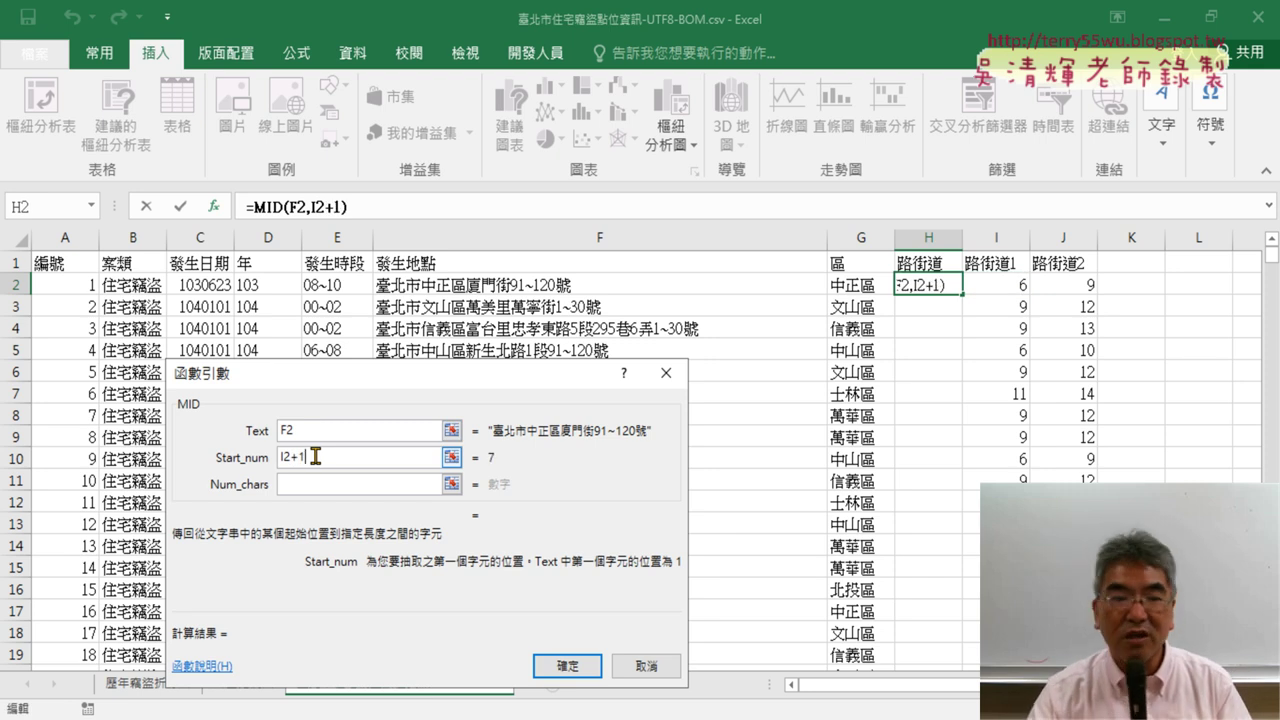
pyautogui.click(290, 484)
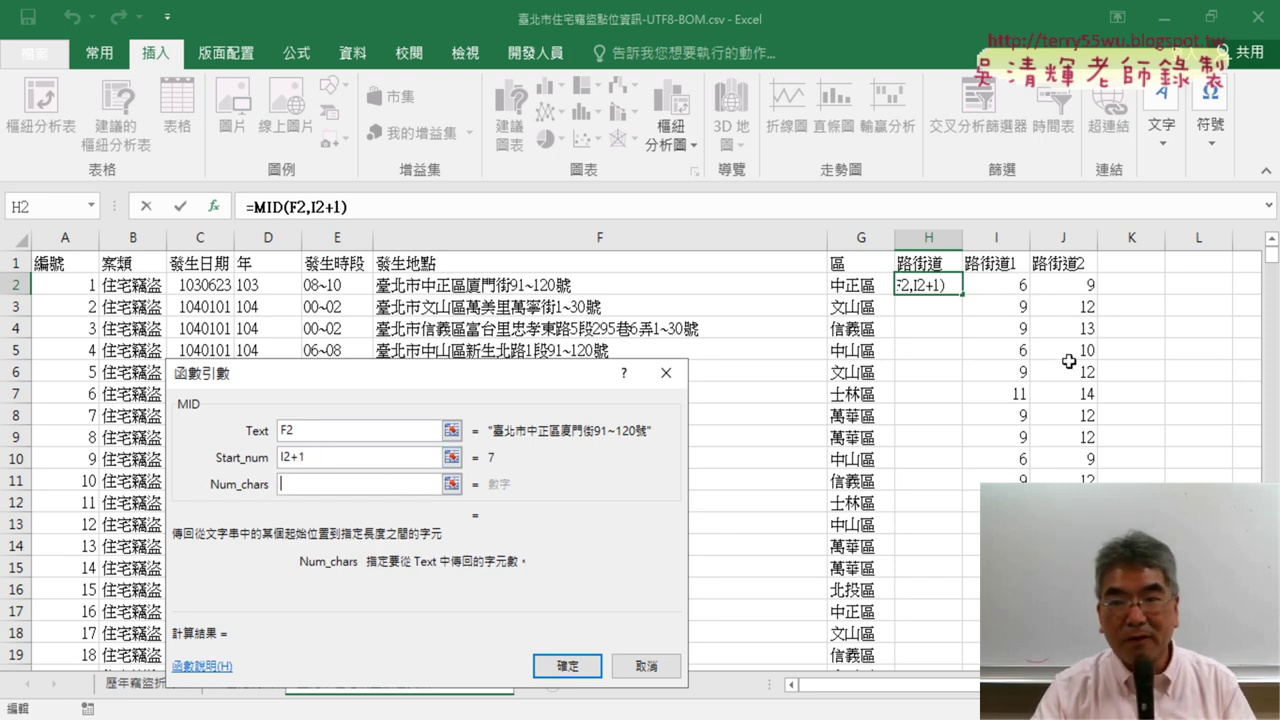
pyautogui.click(1085, 284)
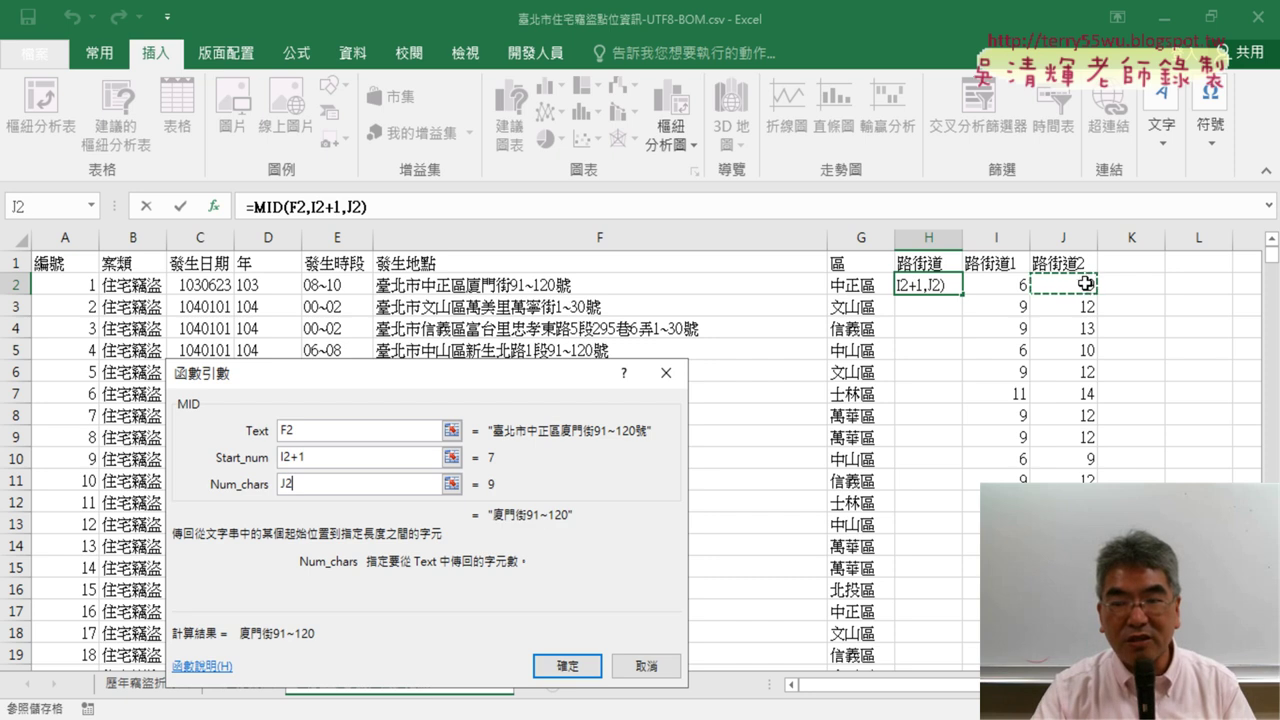
pyautogui.write('-')
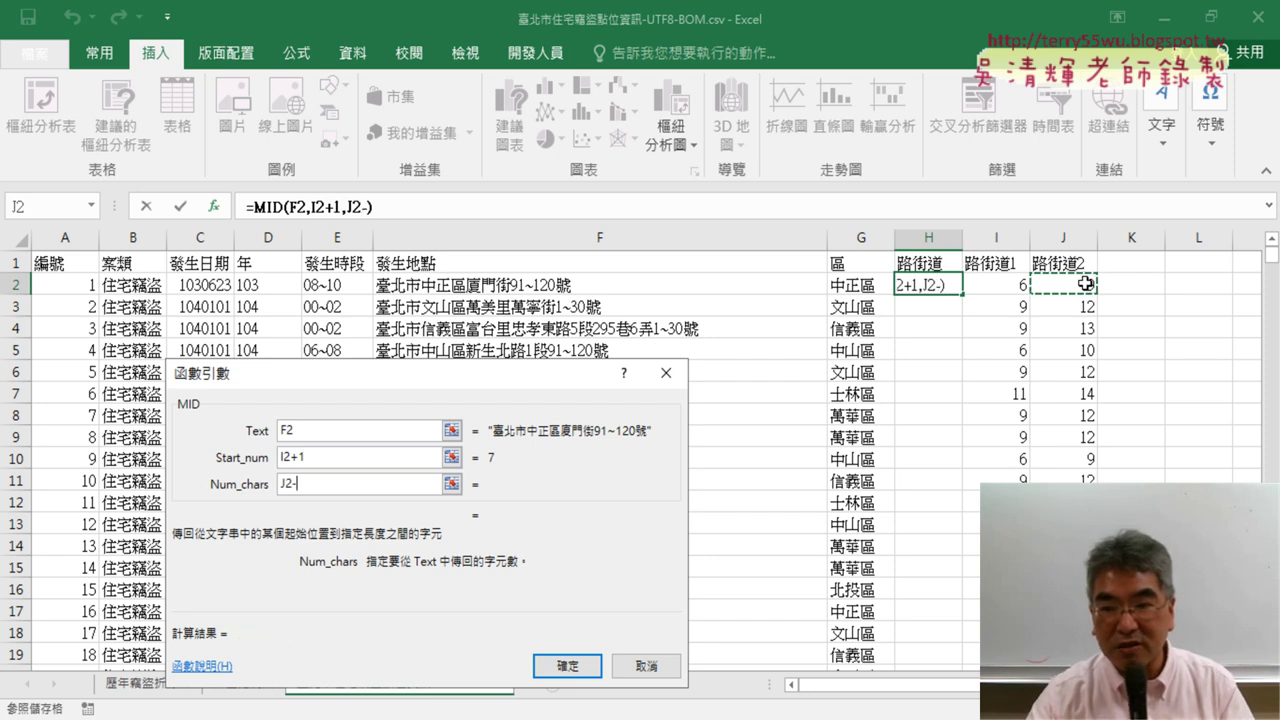
pyautogui.click(1005, 283)
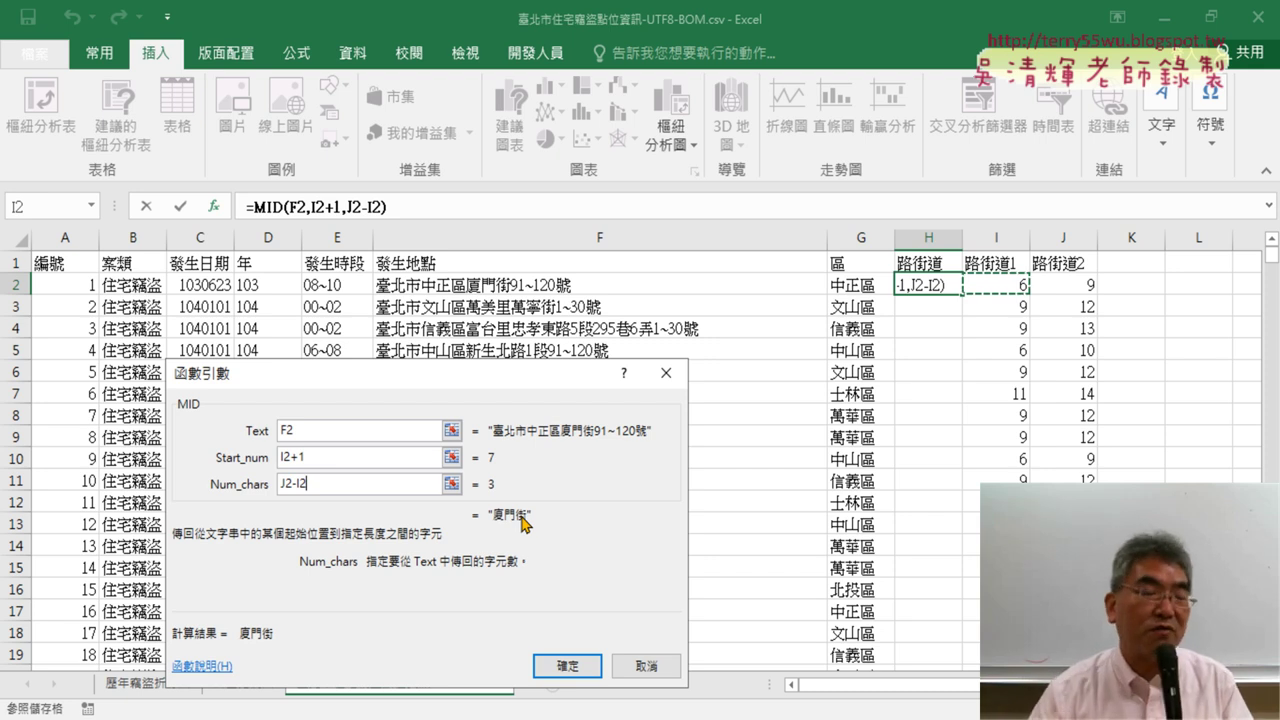
pyautogui.click(567, 664)
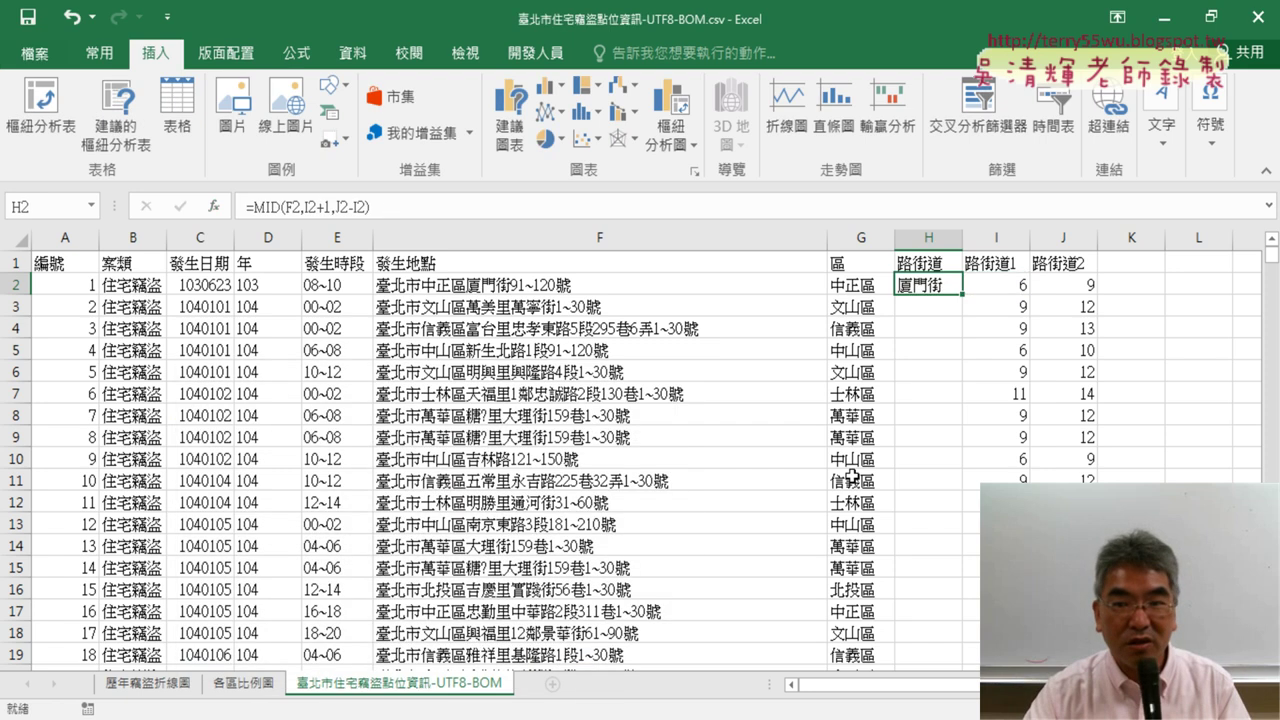
# Fill H2's MID formula down column H and check names like 萬寧街 and 忠孝東路.
pyautogui.doubleClick(963, 295)
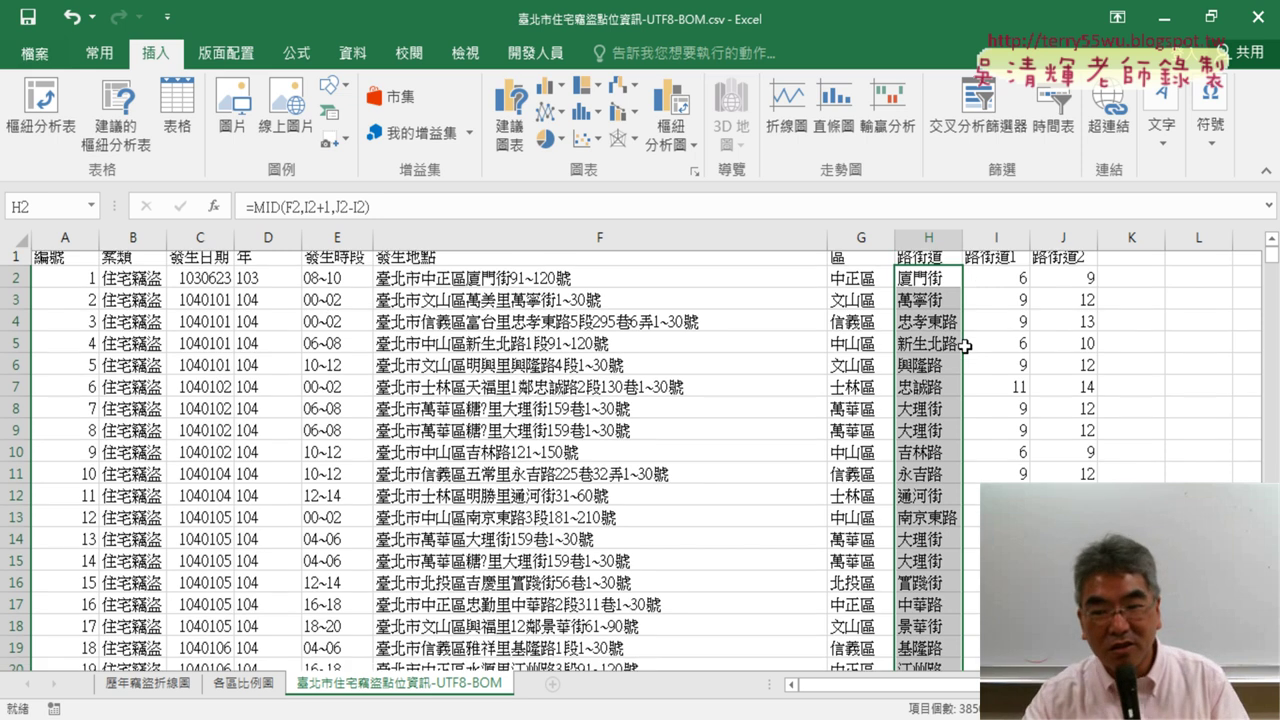
pyautogui.scroll(-7, 964, 320)
pyautogui.scroll(-6, 965, 349)
pyautogui.scroll(-12, 965, 350)
pyautogui.scroll(-9, 965, 350)
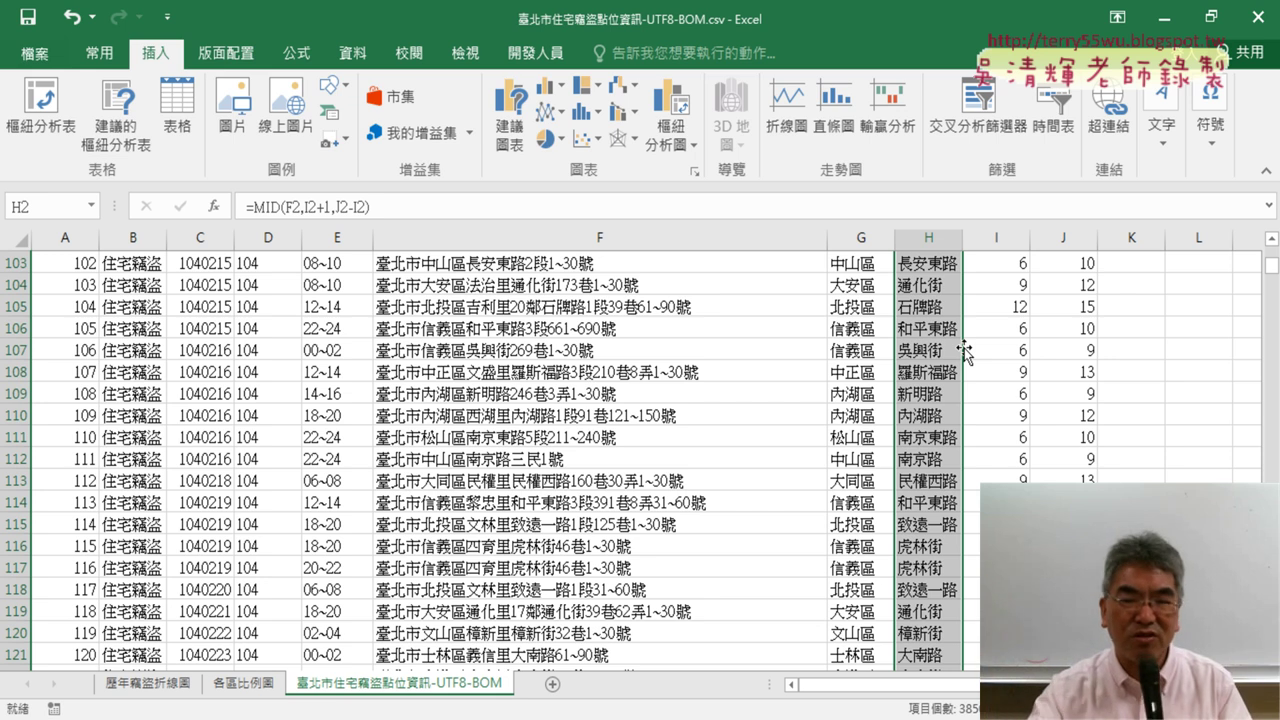
pyautogui.scroll(-4, 963, 349)
pyautogui.scroll(-8, 963, 349)
pyautogui.scroll(-6, 963, 349)
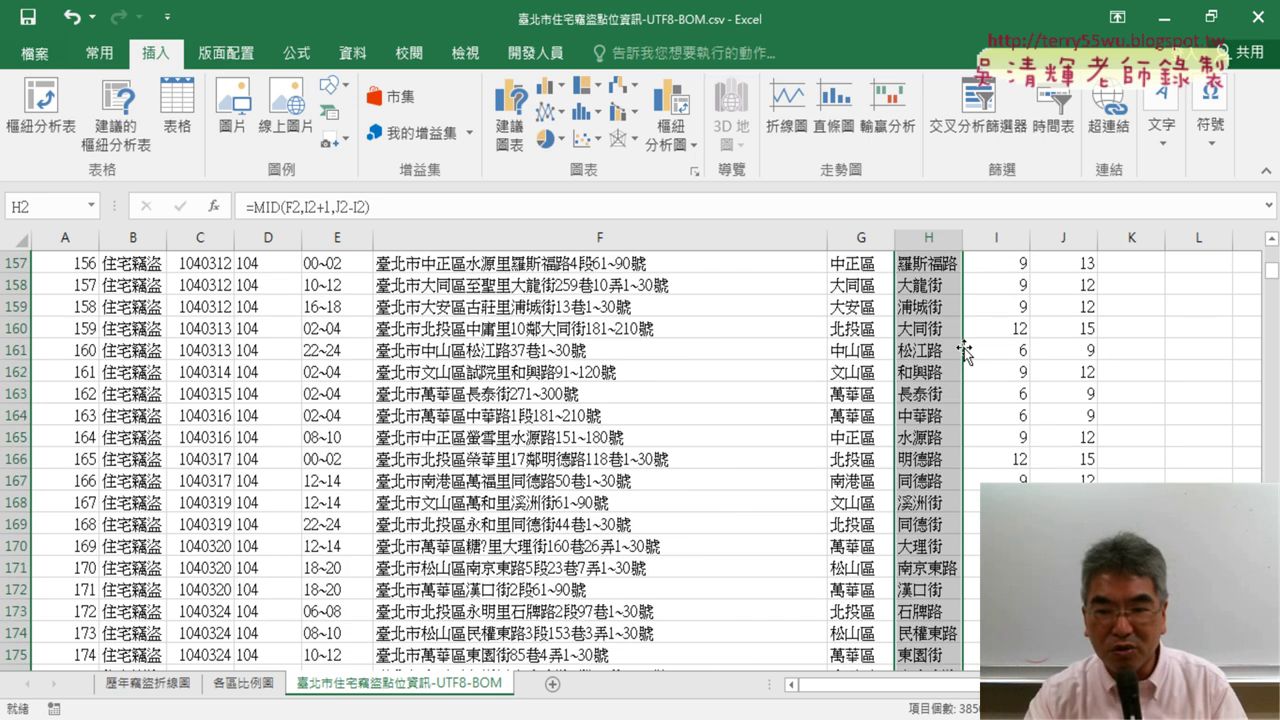
pyautogui.scroll(-8, 963, 349)
pyautogui.scroll(-4, 963, 349)
pyautogui.scroll(-7, 963, 349)
pyautogui.scroll(7, 963, 349)
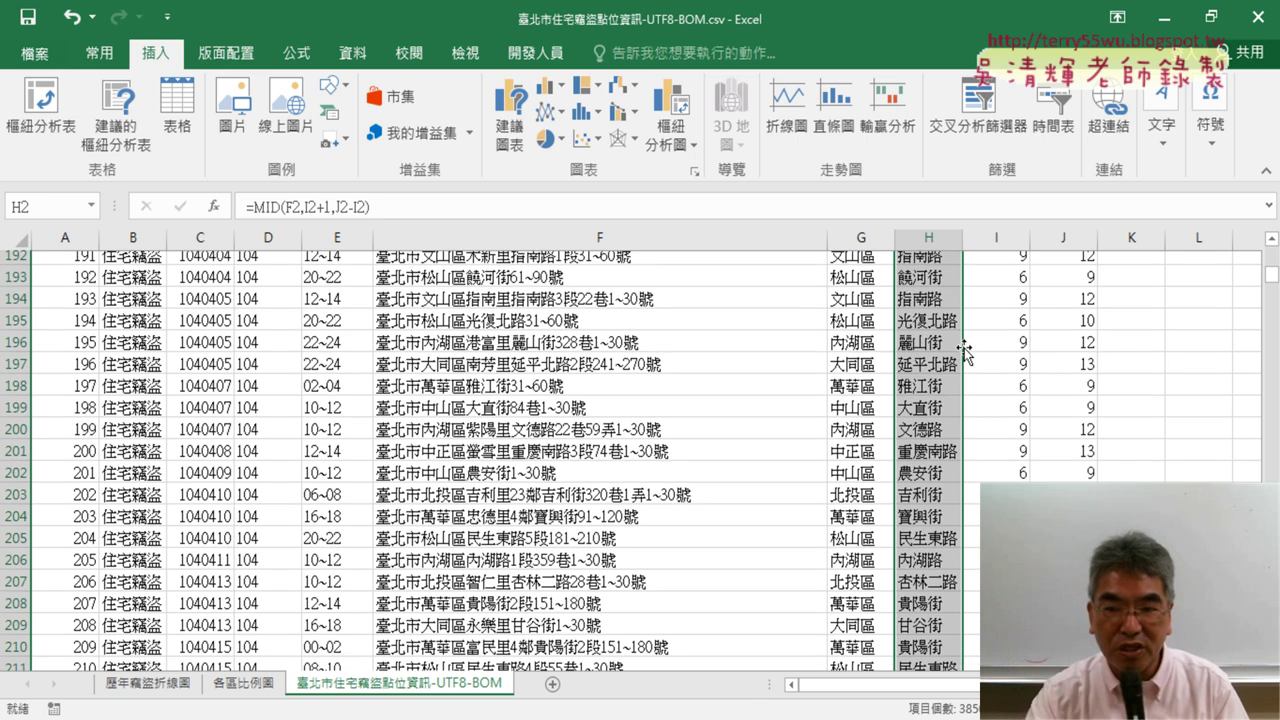
pyautogui.scroll(12, 963, 349)
pyautogui.scroll(9, 963, 349)
pyautogui.moveTo(1274, 276); pyautogui.dragTo(1272, 245)
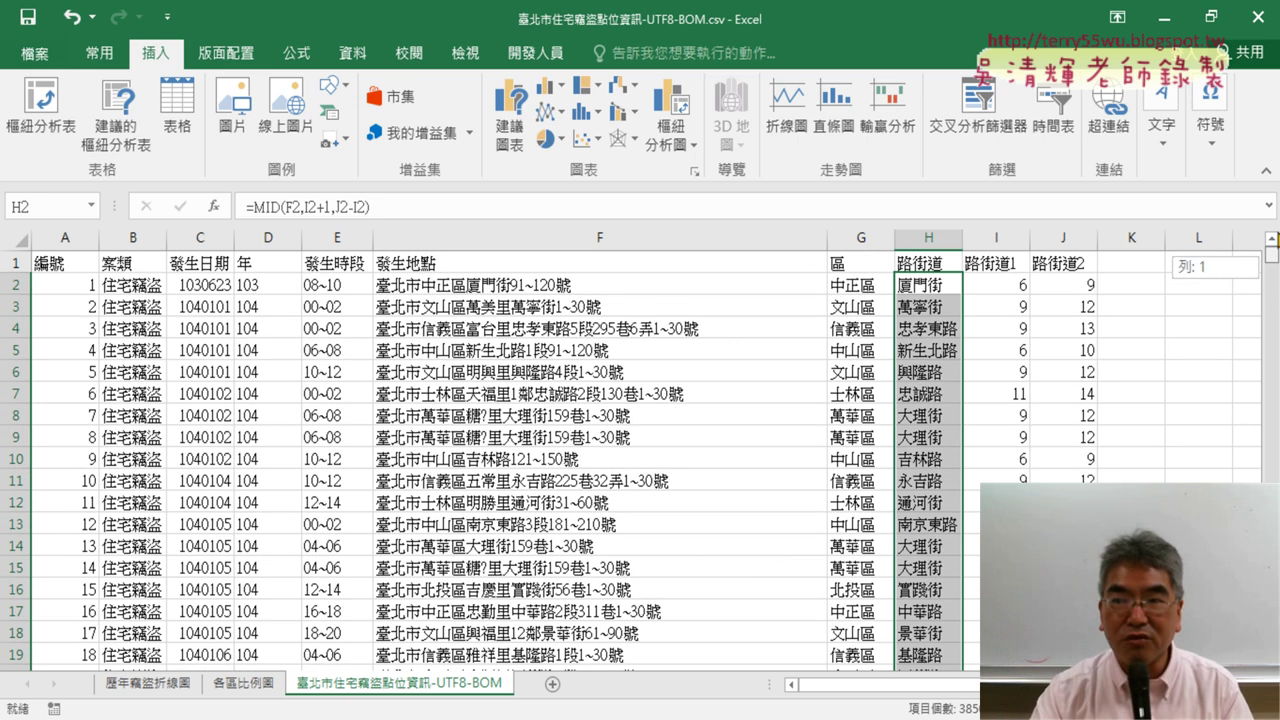
pyautogui.click(935, 283)
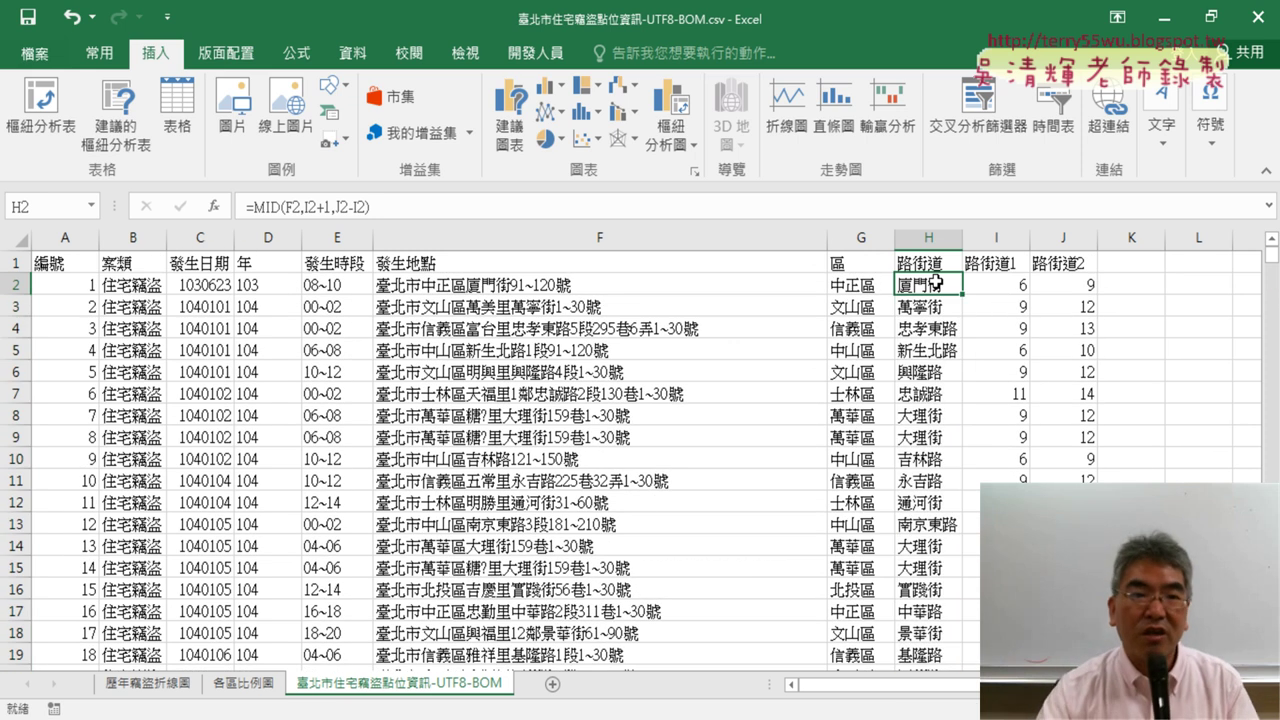
pyautogui.click(1021, 284)
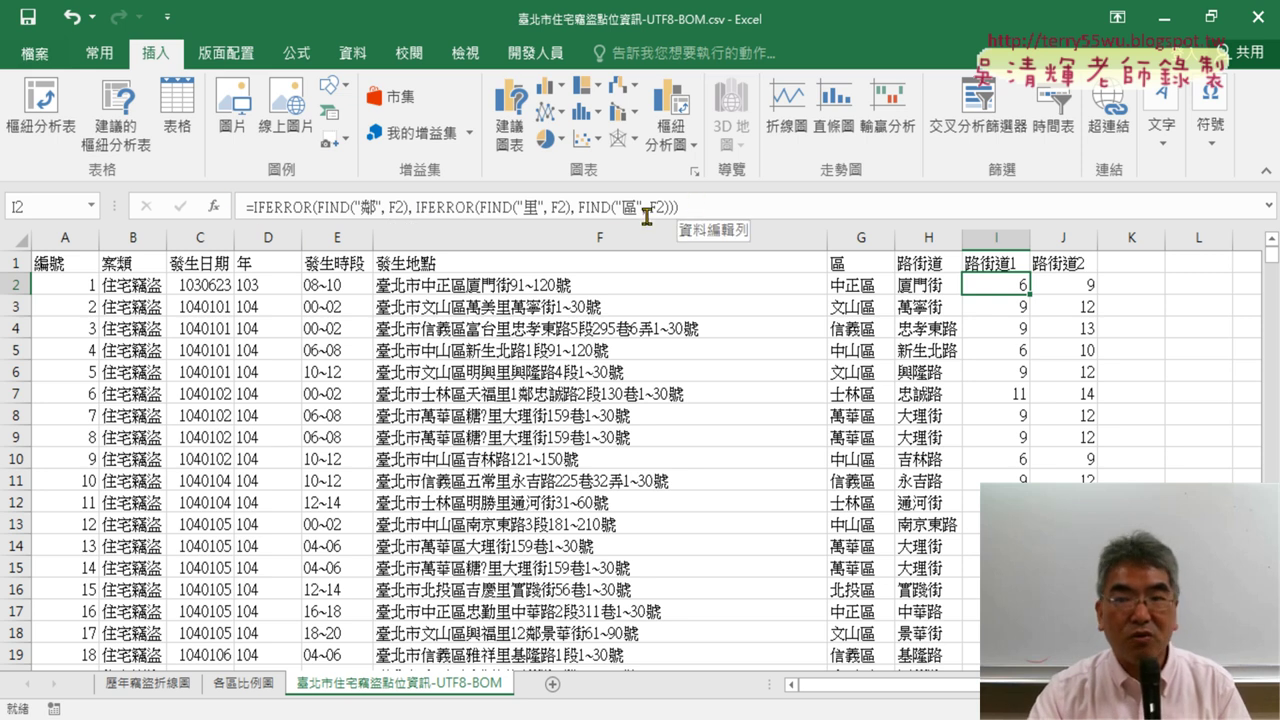
pyautogui.click(1071, 282)
pyautogui.click(1001, 284)
pyautogui.click(1063, 285)
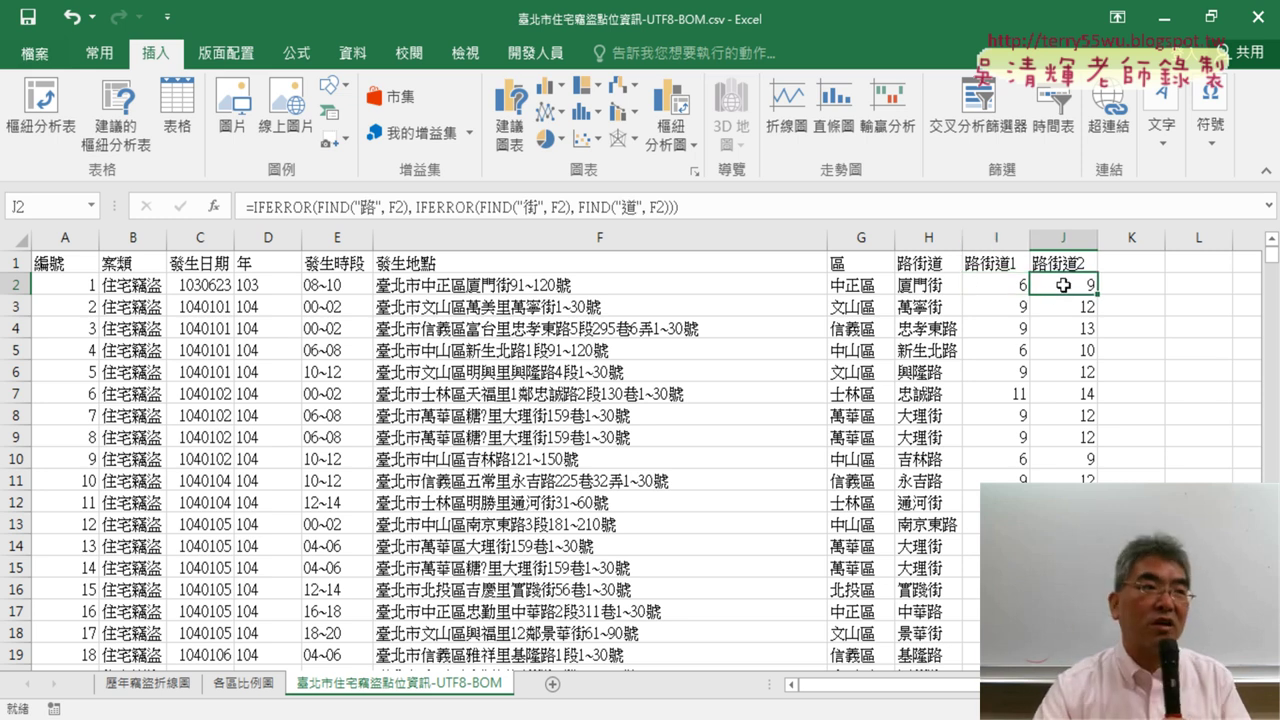
pyautogui.click(926, 288)
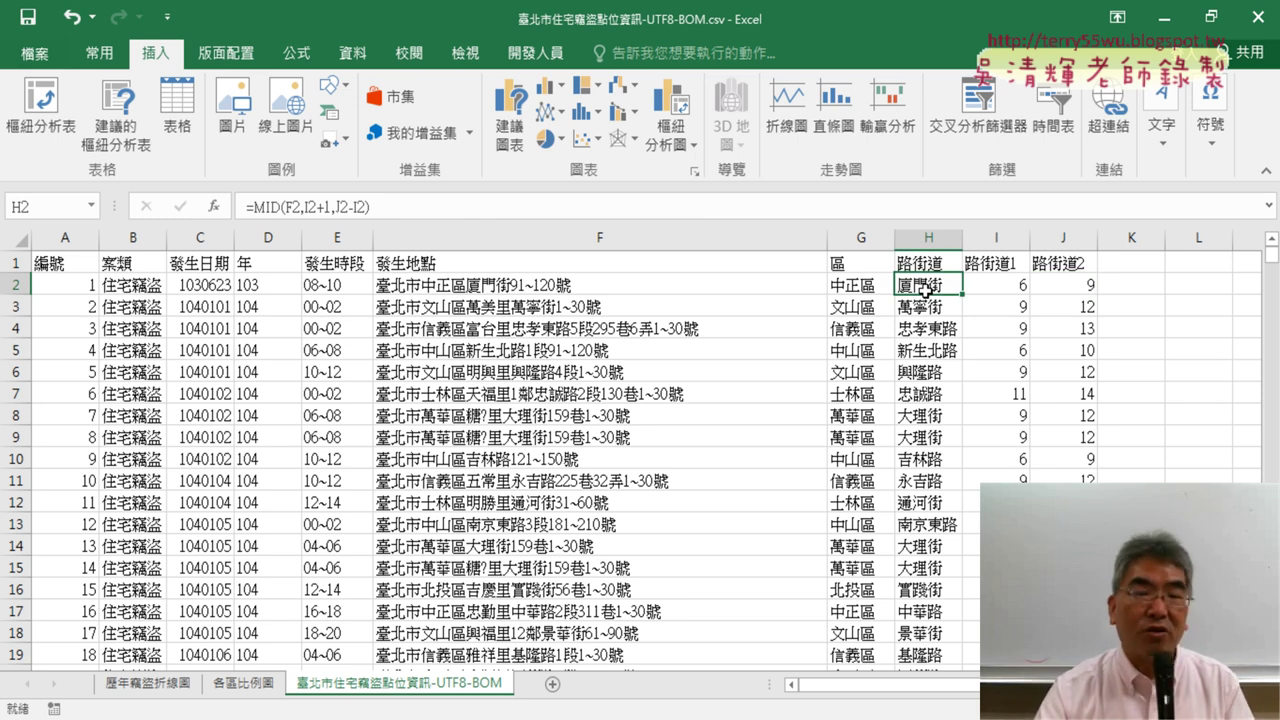
pyautogui.moveTo(996, 238); pyautogui.dragTo(1063, 238)
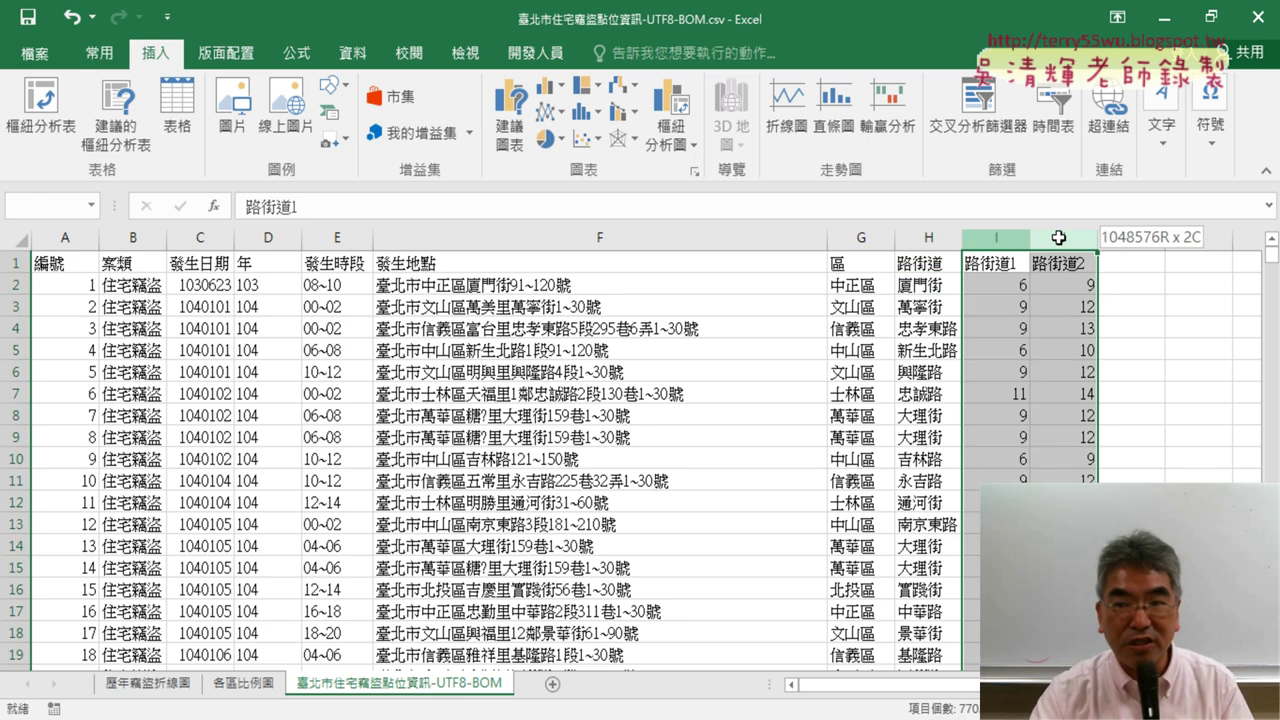
pyautogui.click(930, 286)
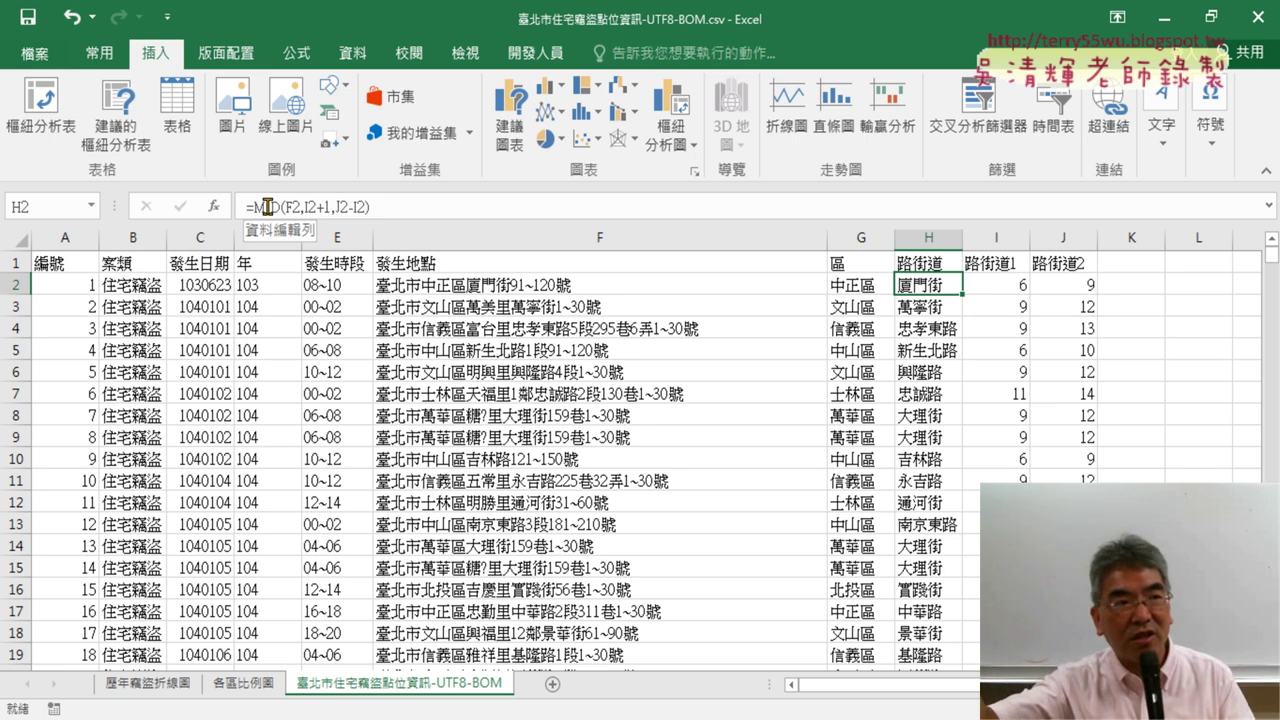
pyautogui.click(998, 245)
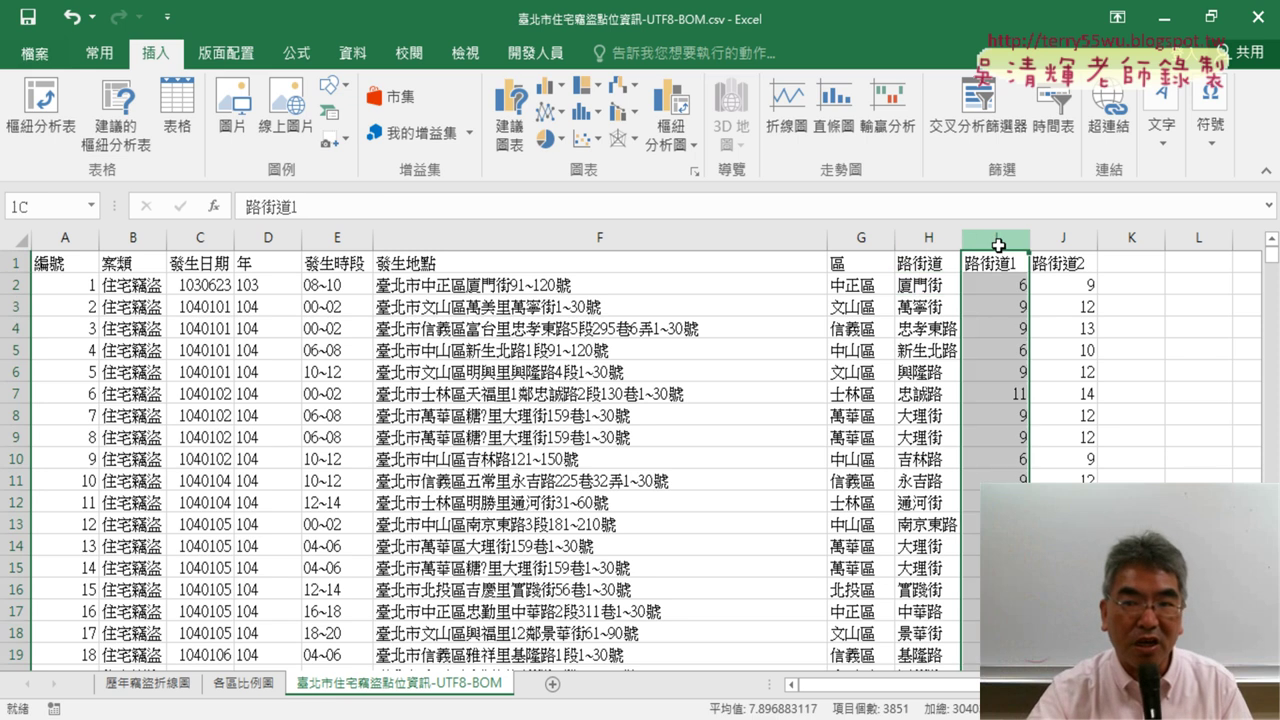
pyautogui.moveTo(998, 245); pyautogui.dragTo(1058, 242)
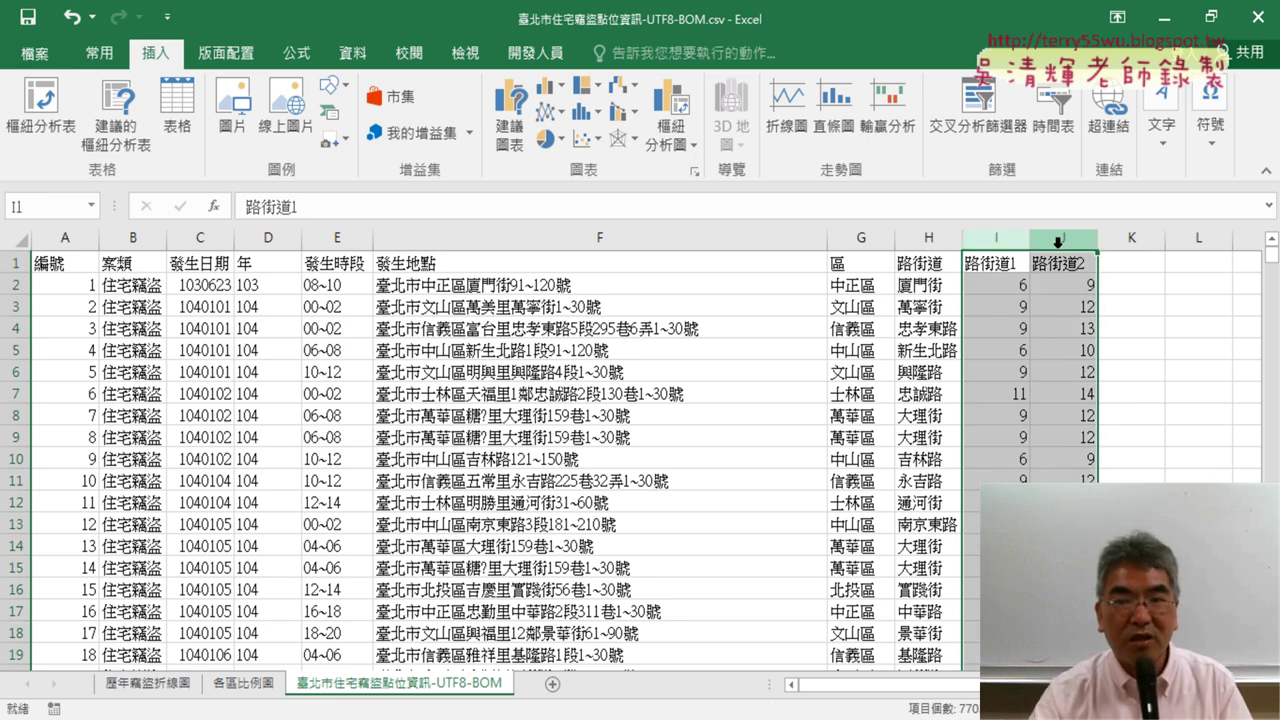
pyautogui.click(918, 285)
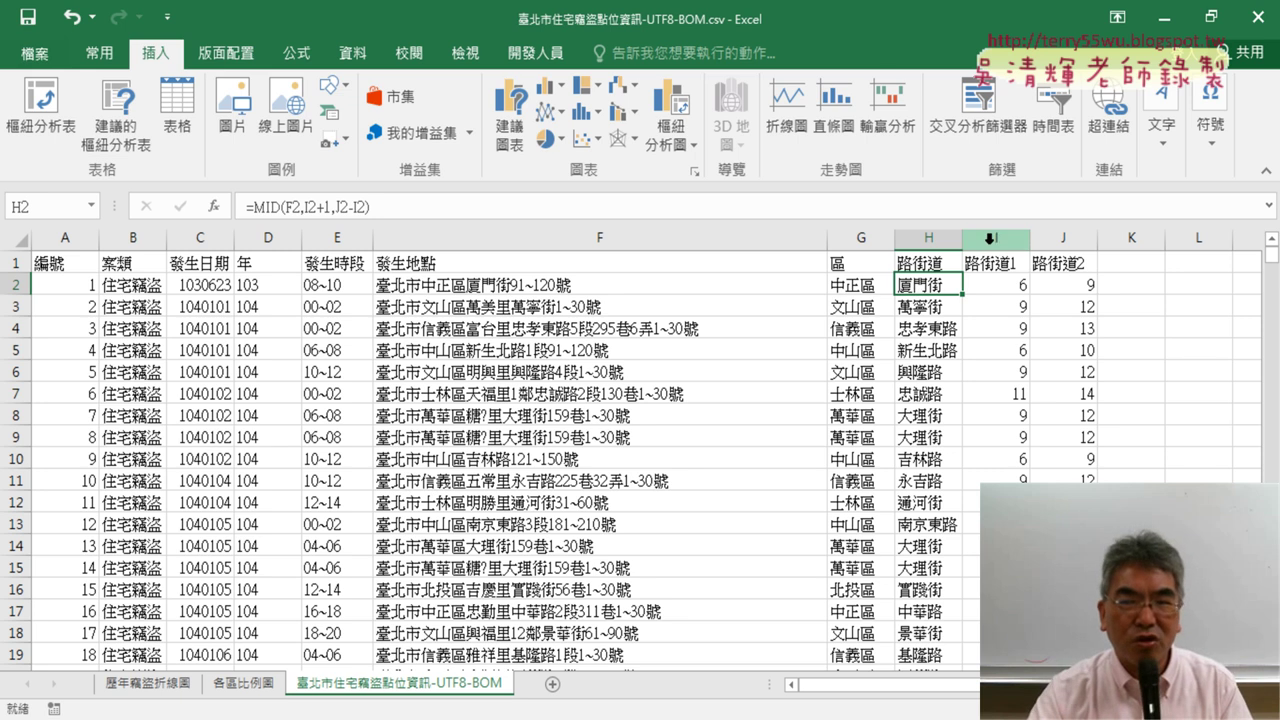
pyautogui.moveTo(996, 240); pyautogui.dragTo(1058, 241)
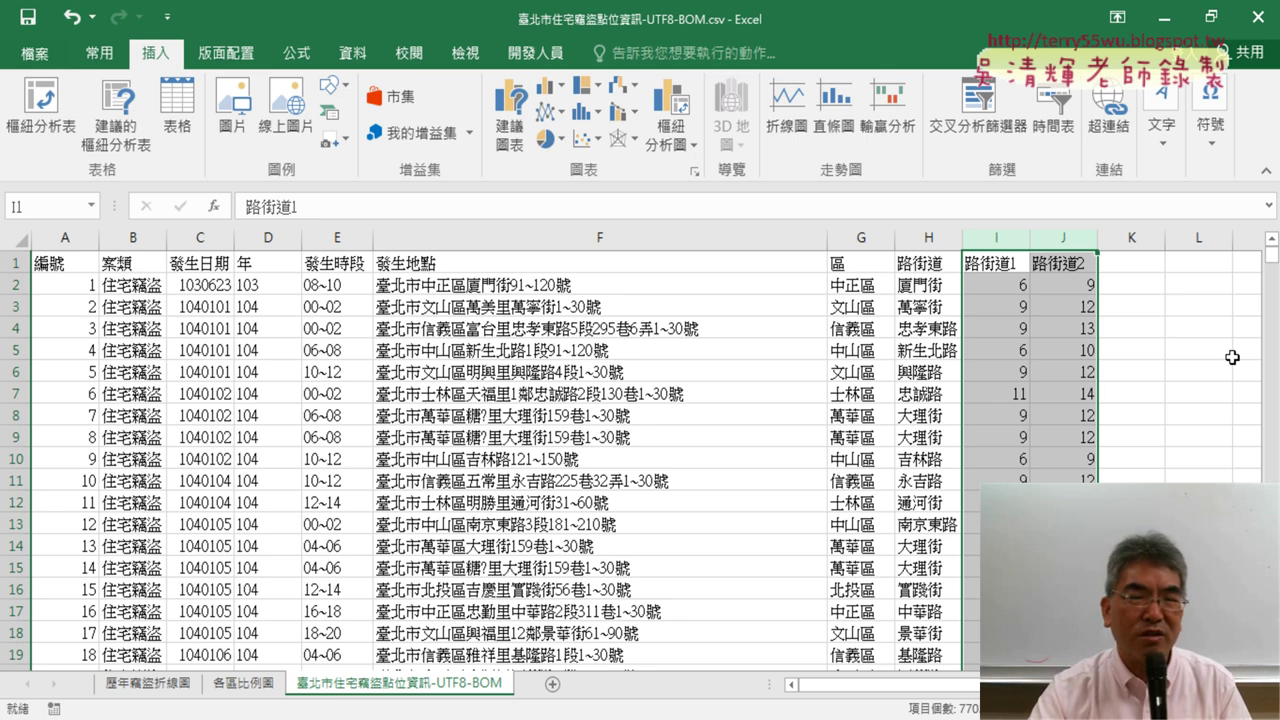
pyautogui.rightClick(1000, 242)
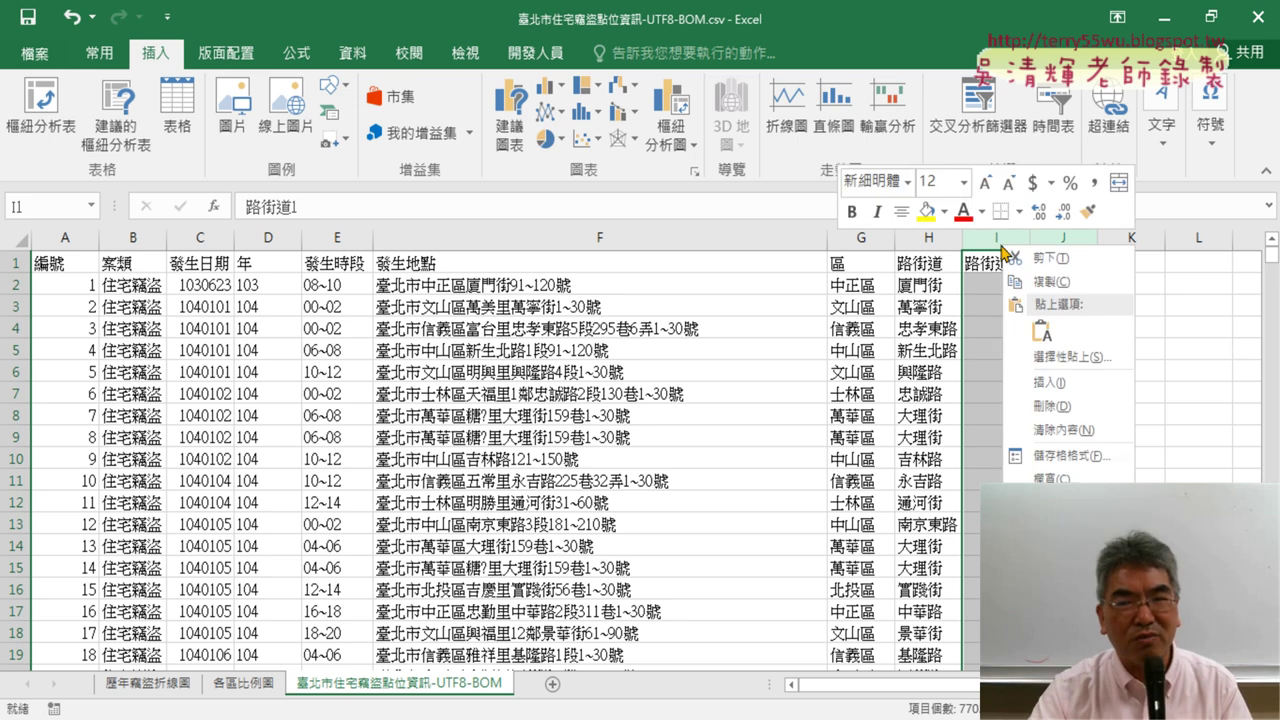
pyautogui.click(1060, 502)
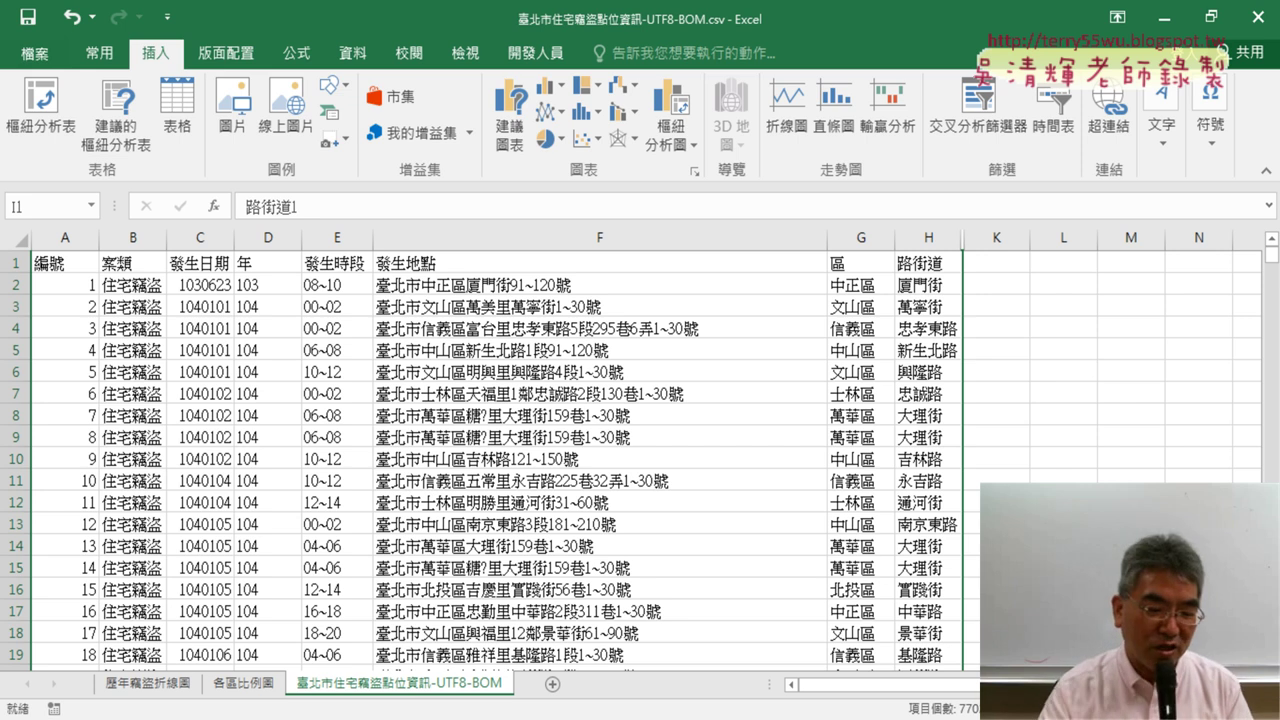
pyautogui.hotkey('ctrl', 'z')
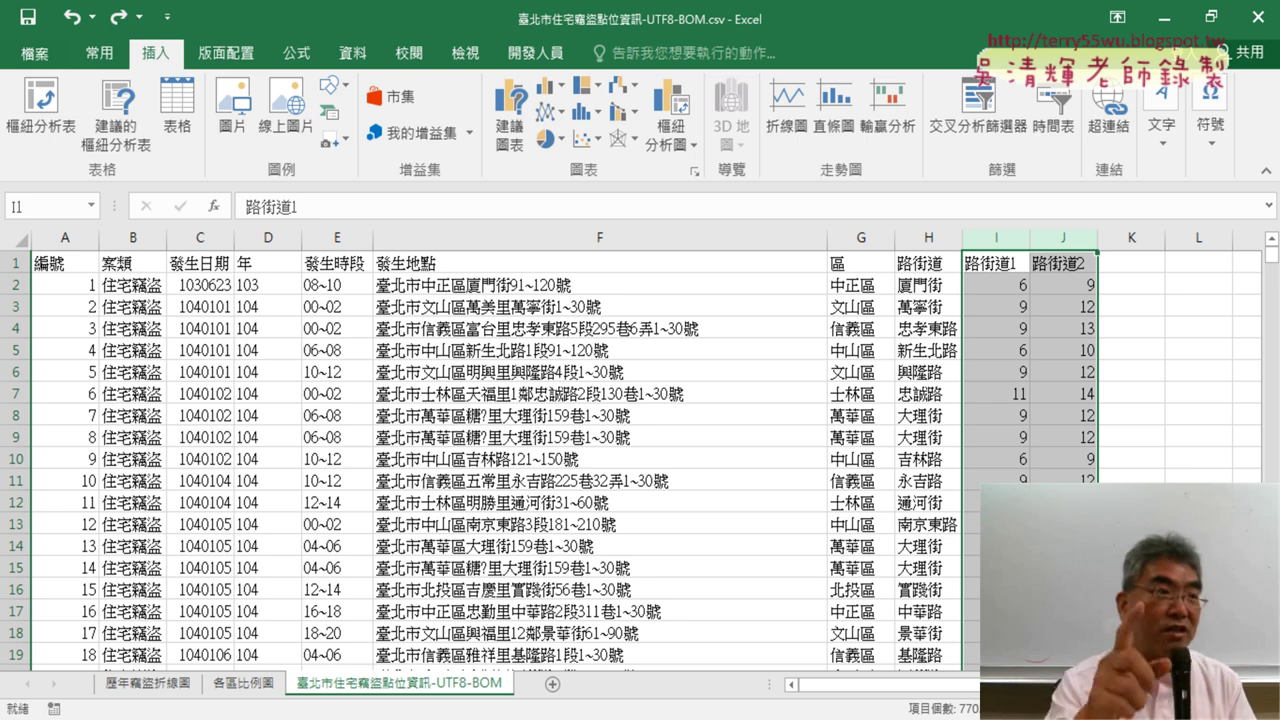
pyautogui.click(916, 284)
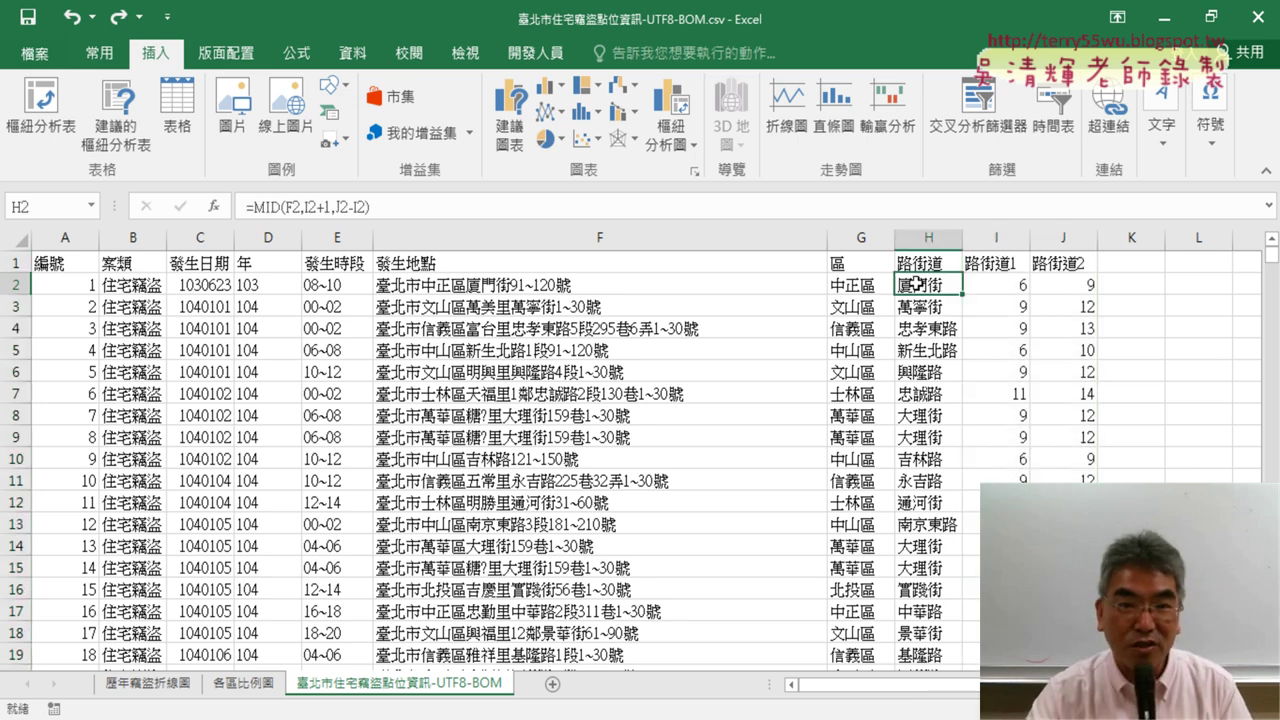
pyautogui.moveTo(996, 237); pyautogui.dragTo(1063, 237)
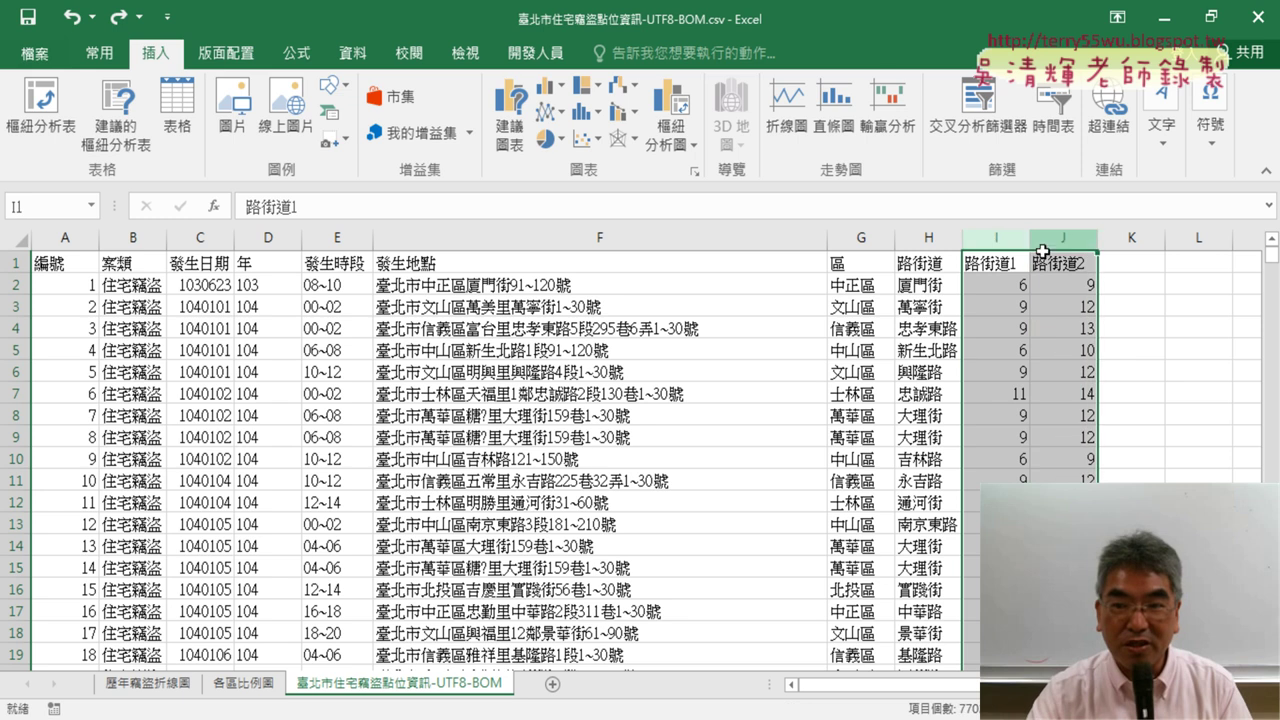
pyautogui.rightClick(1046, 300)
pyautogui.click(1086, 461)
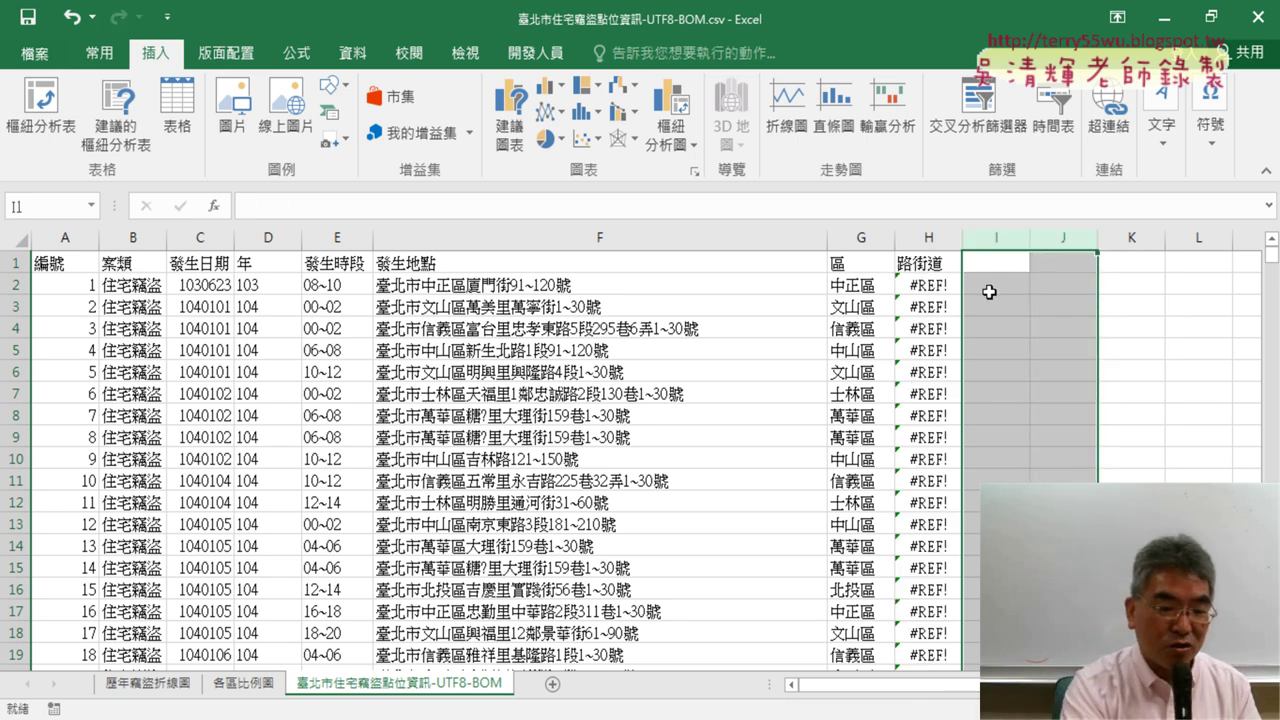
pyautogui.hotkey('ctrl', 'z')
# Copy the IFERROR(FIND("鄰"…)) expression from I2's formula, leaving I2 unchanged.
pyautogui.click(989, 288)
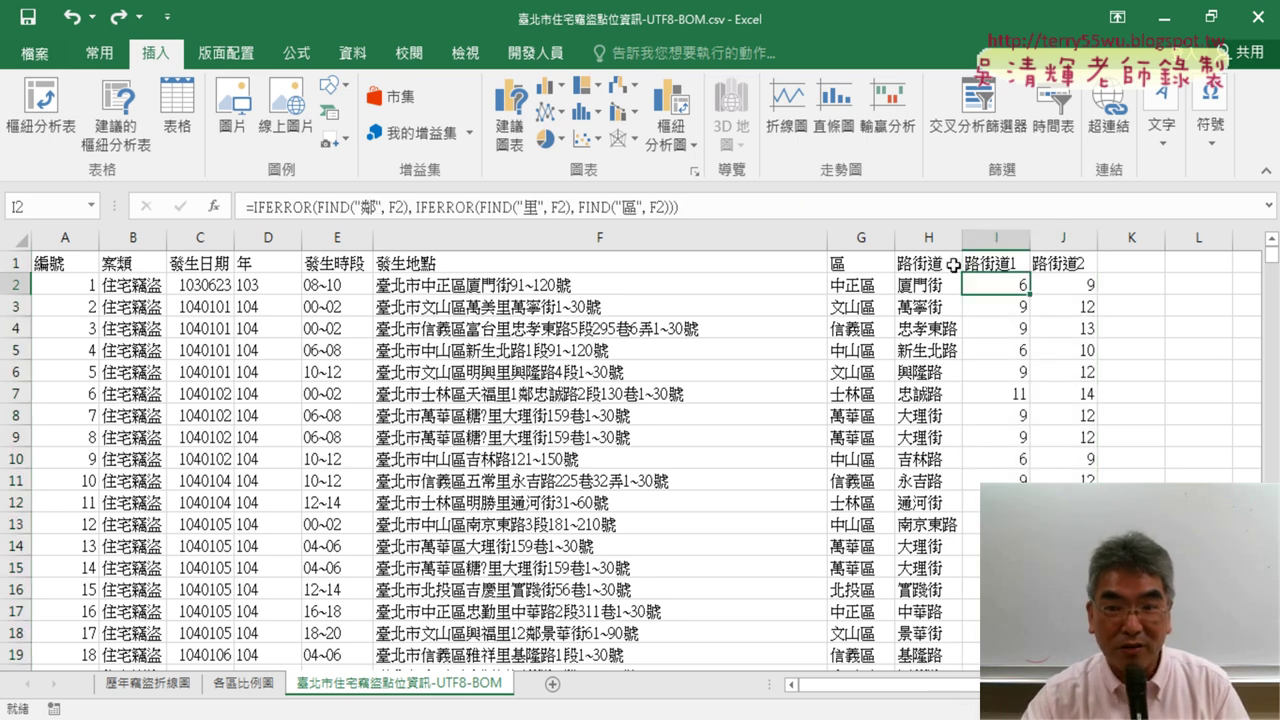
pyautogui.moveTo(679, 207); pyautogui.dragTo(256, 205)
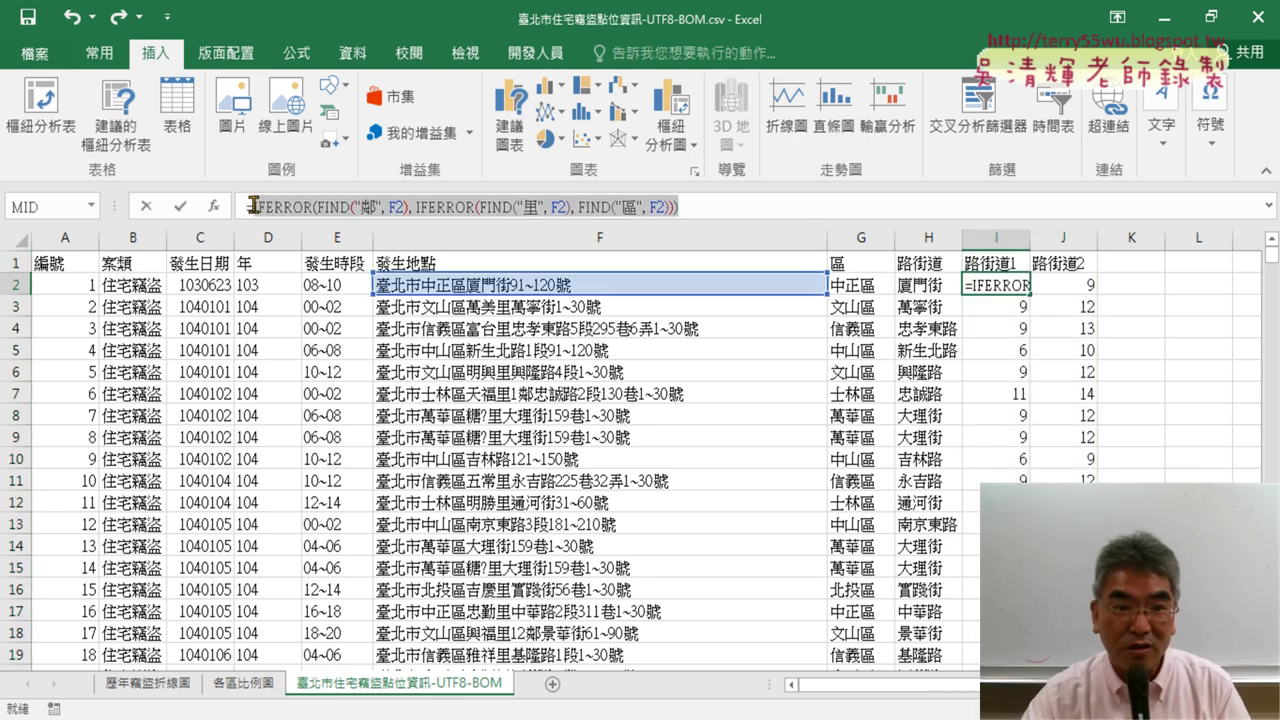
pyautogui.rightClick(327, 212)
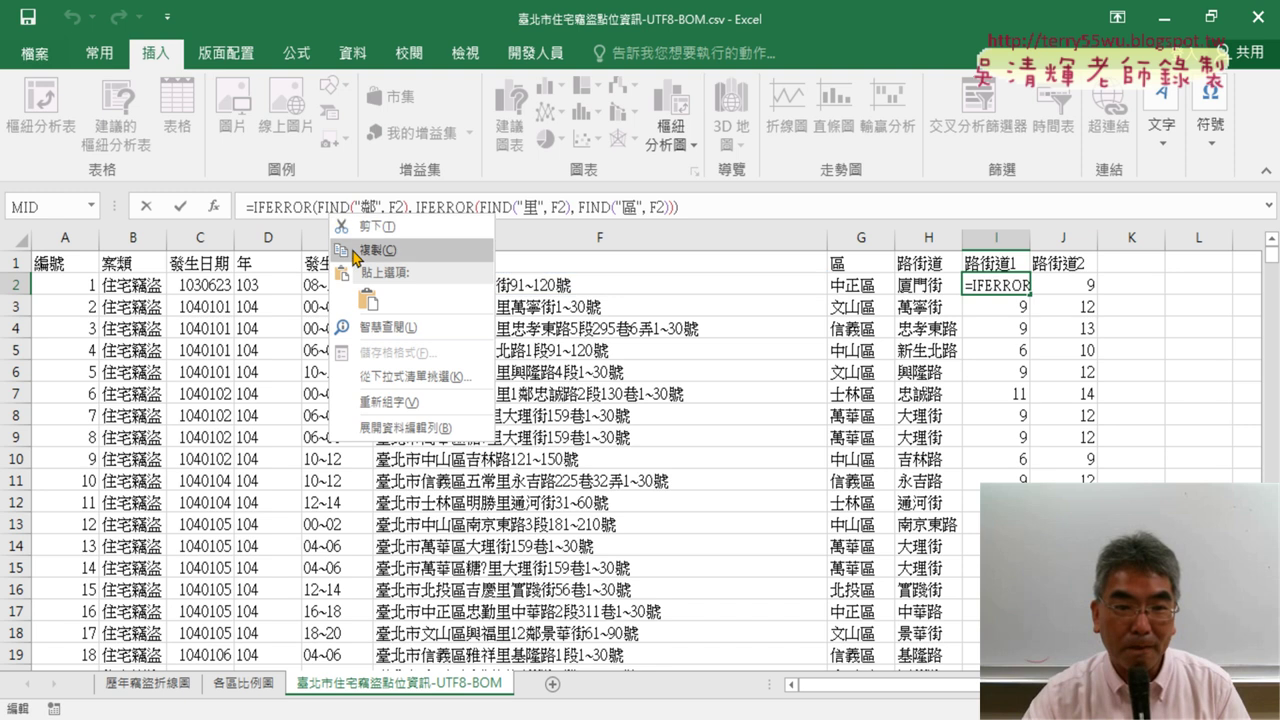
pyautogui.click(364, 252)
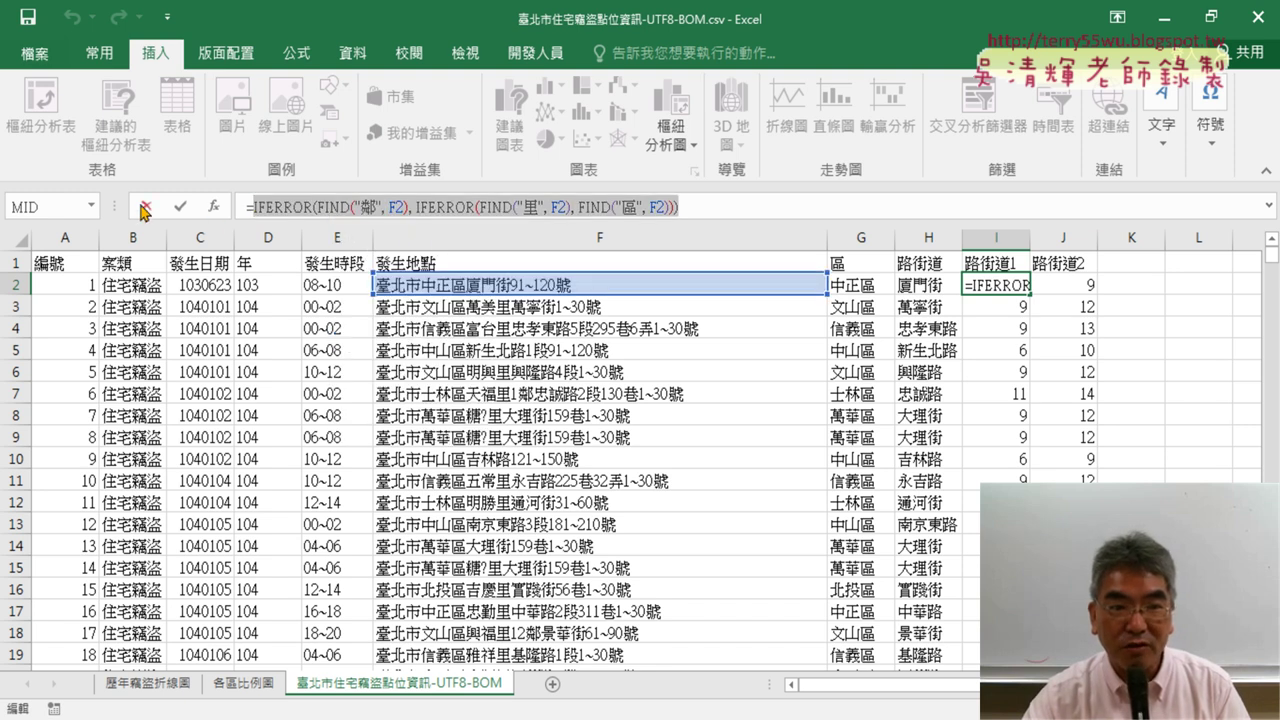
pyautogui.click(145, 207)
# Paste that expression over both I2 references in H2's MID formula.
pyautogui.click(922, 287)
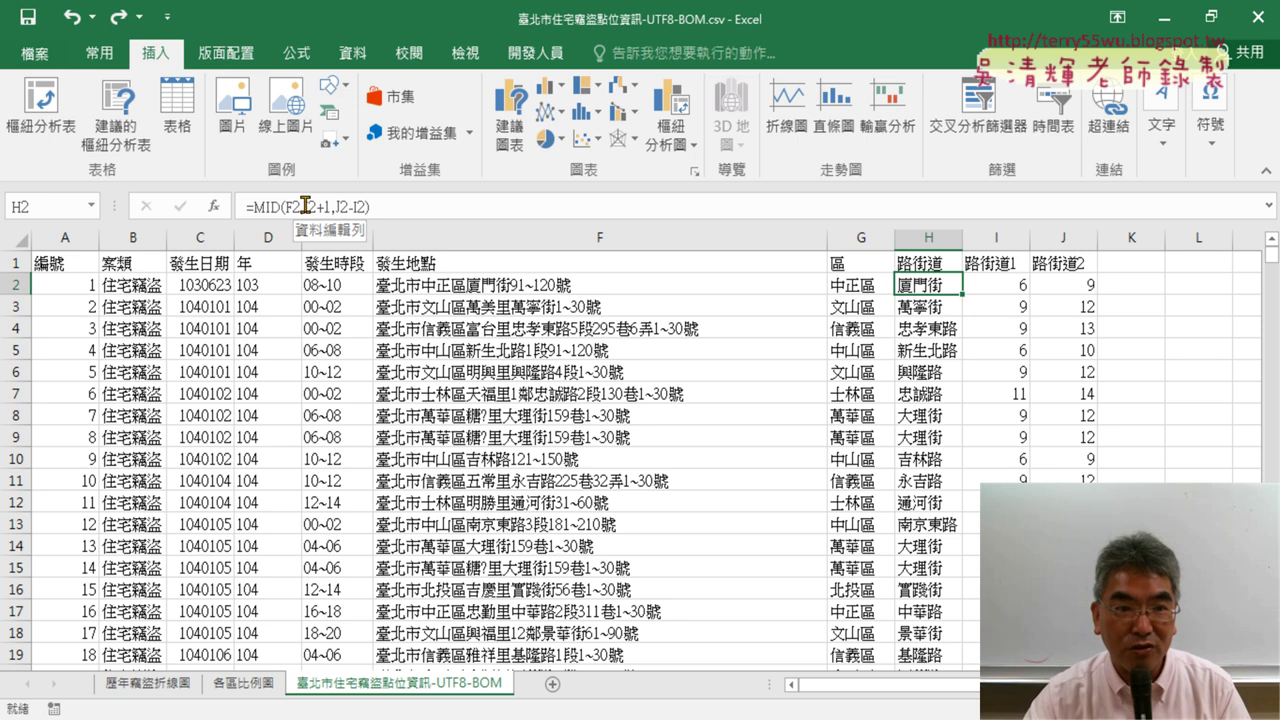
pyautogui.doubleClick(305, 205)
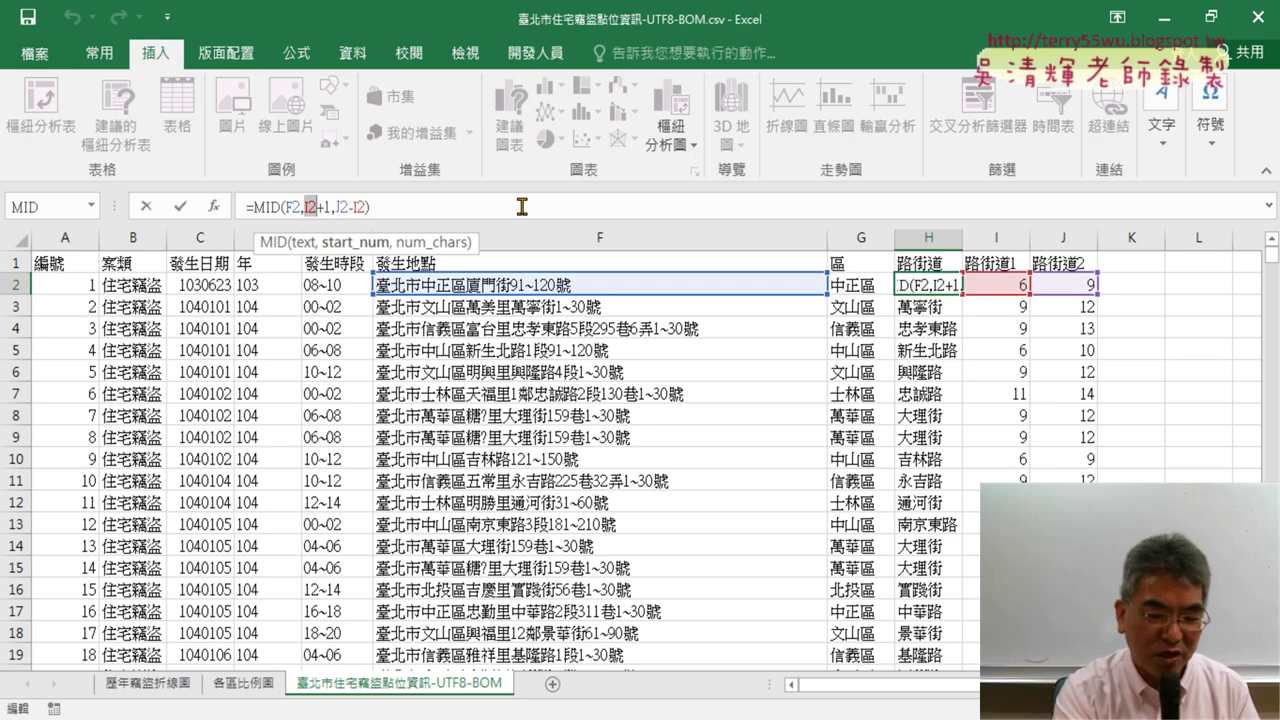
pyautogui.write('IFERROR(FIND("鄰", F2), IFERROR(FIND("里", F2), FIND("區", F2)))')
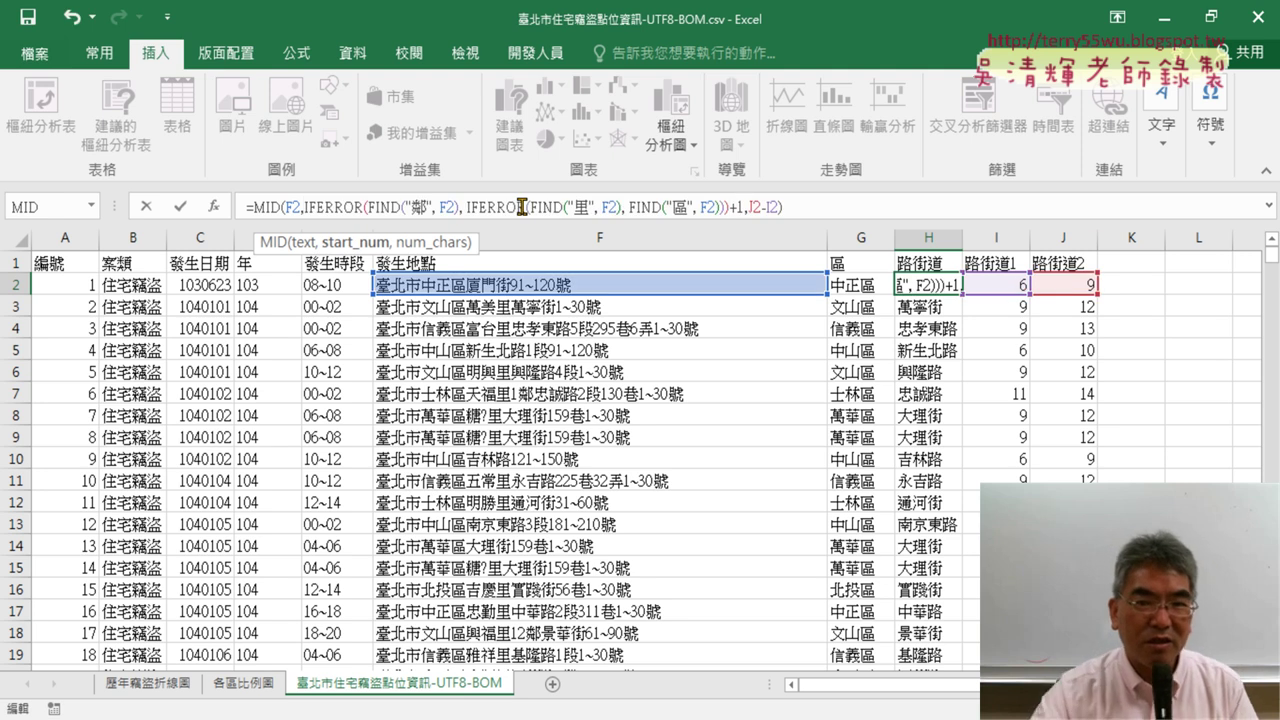
pyautogui.click(772, 207)
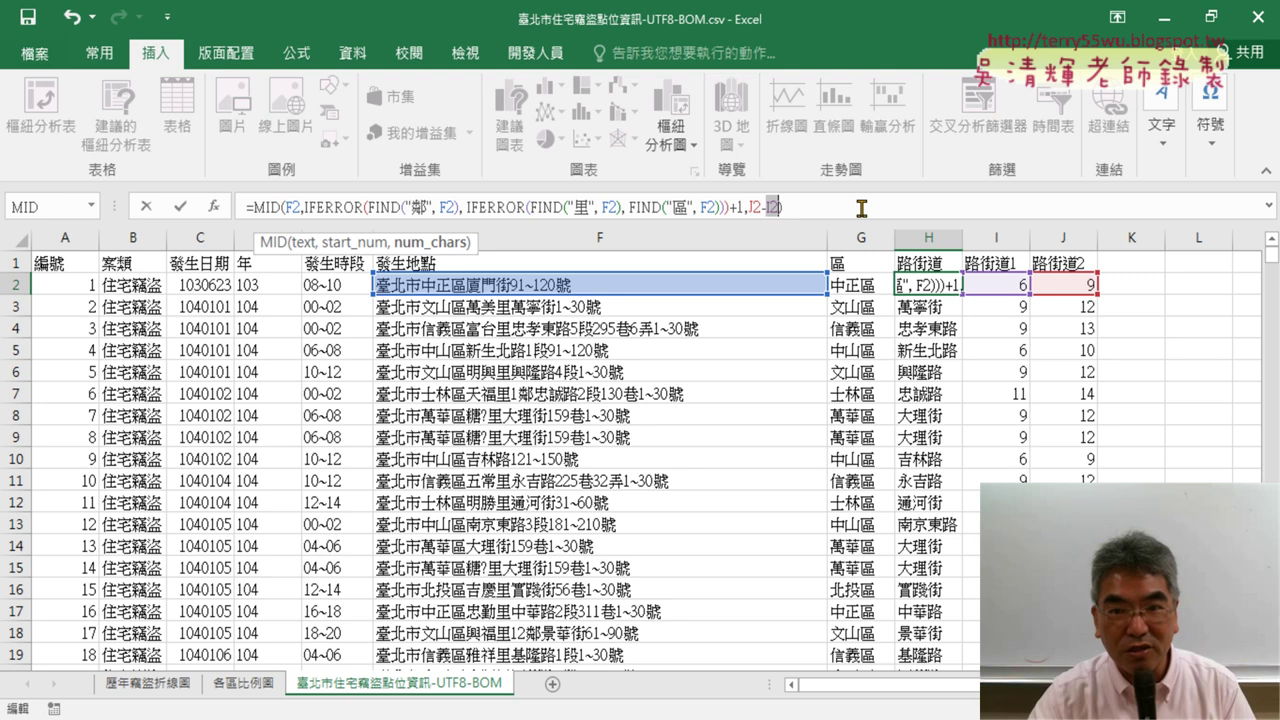
pyautogui.write('IFERROR(FIND("鄰", F2), IFERROR(FIND("里", F2), FIND("區", F2)))')
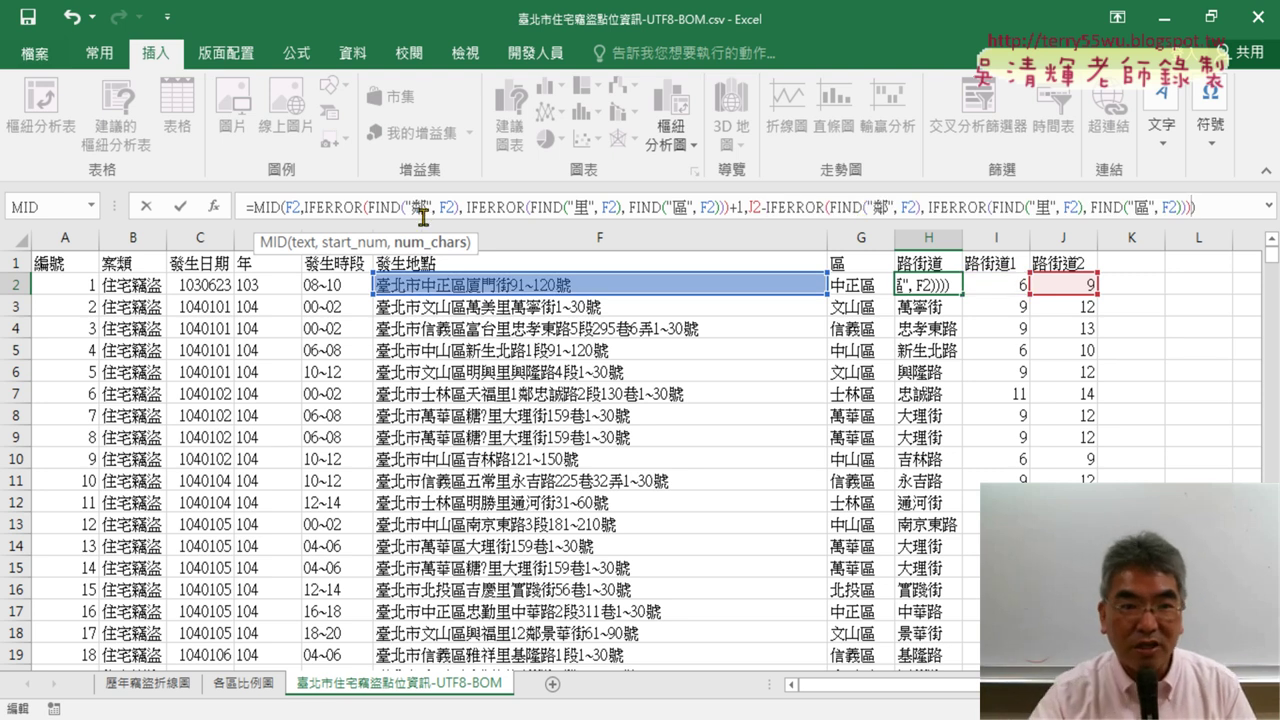
pyautogui.click(176, 207)
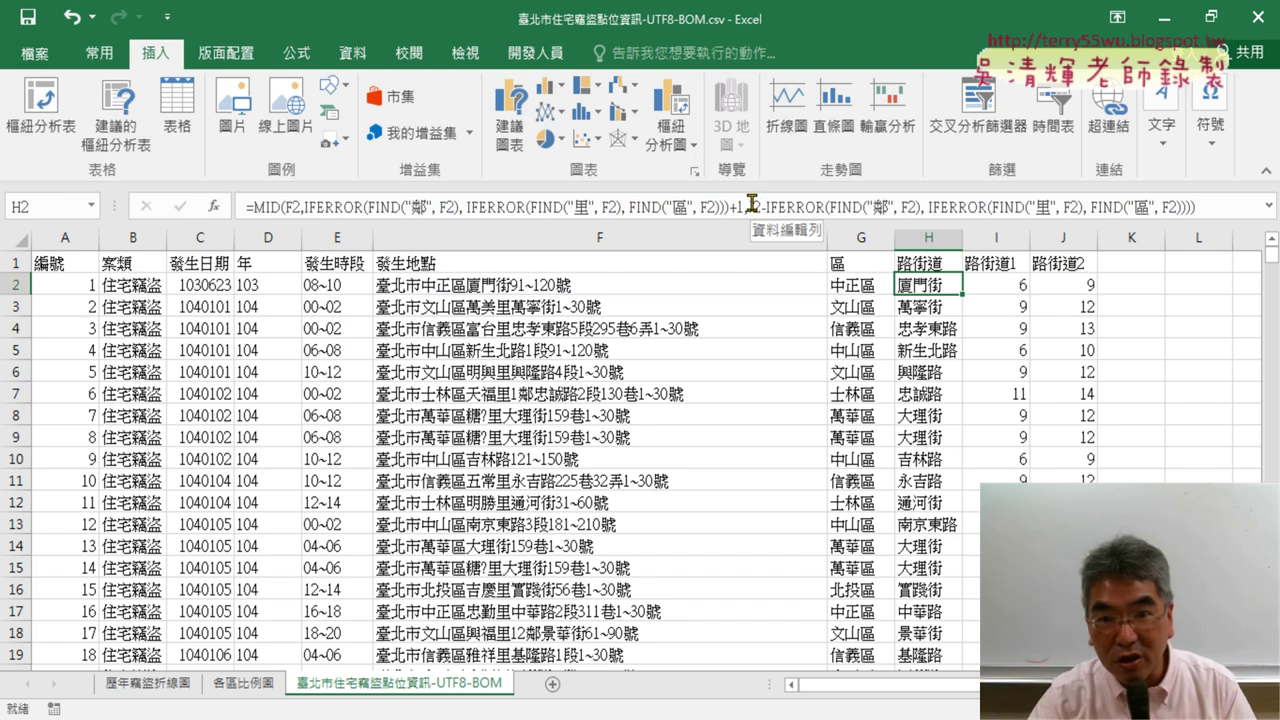
pyautogui.click(1076, 274)
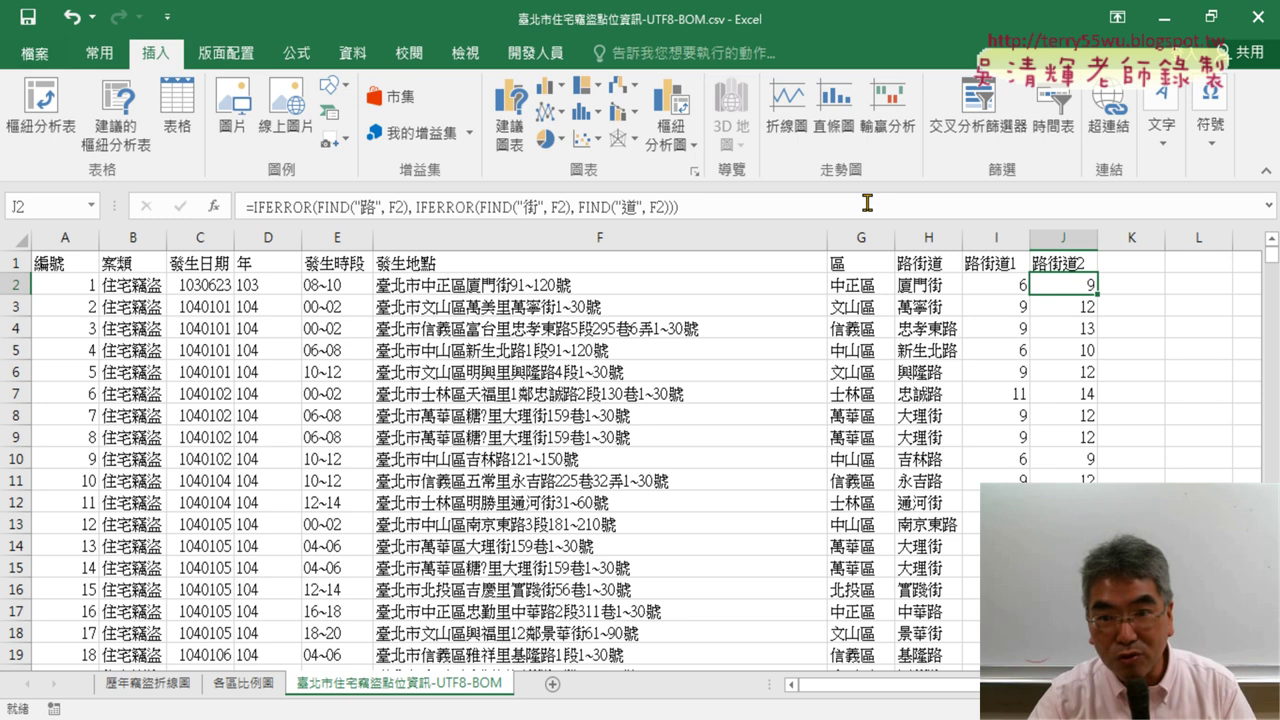
# Copy J2's 路/街/道 FIND formula text from the formula bar, leaving J2 unchanged.
pyautogui.moveTo(867, 203); pyautogui.dragTo(265, 203)
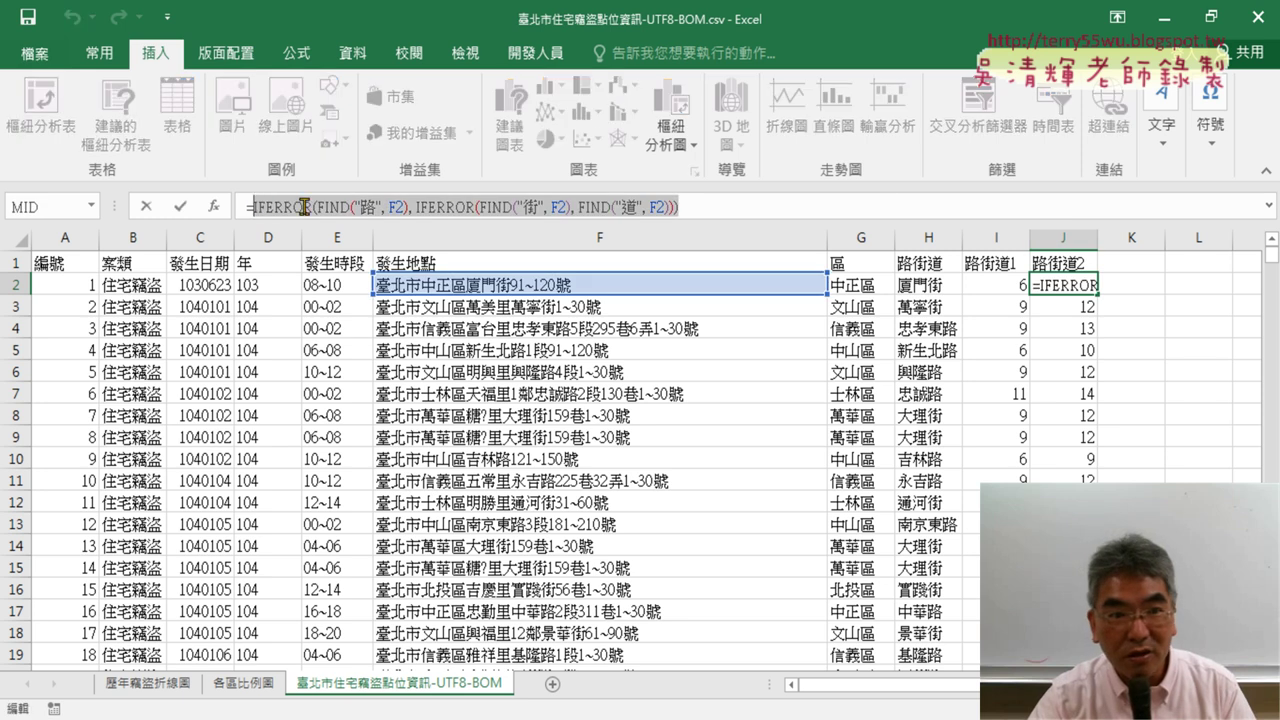
pyautogui.rightClick(304, 206)
pyautogui.click(350, 245)
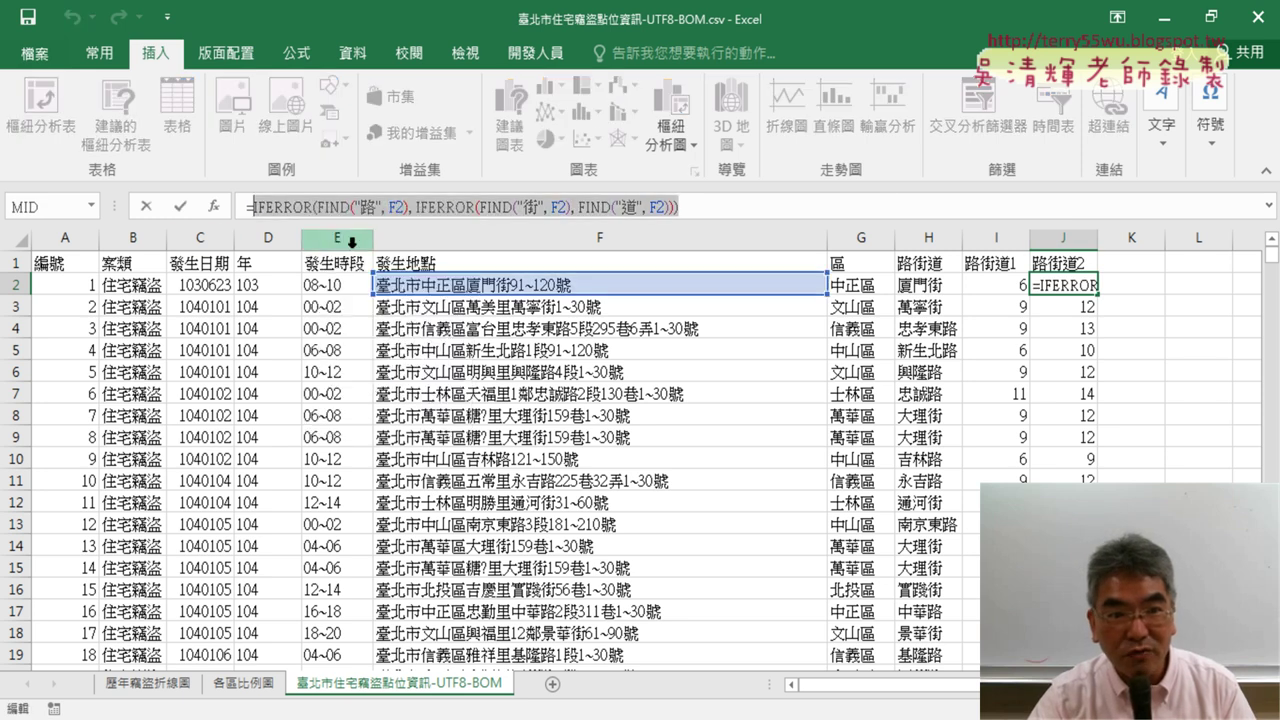
pyautogui.click(145, 208)
# Paste that expression into H2's MID formula in place of J2, so H2 still returns 廈門街.
pyautogui.click(926, 285)
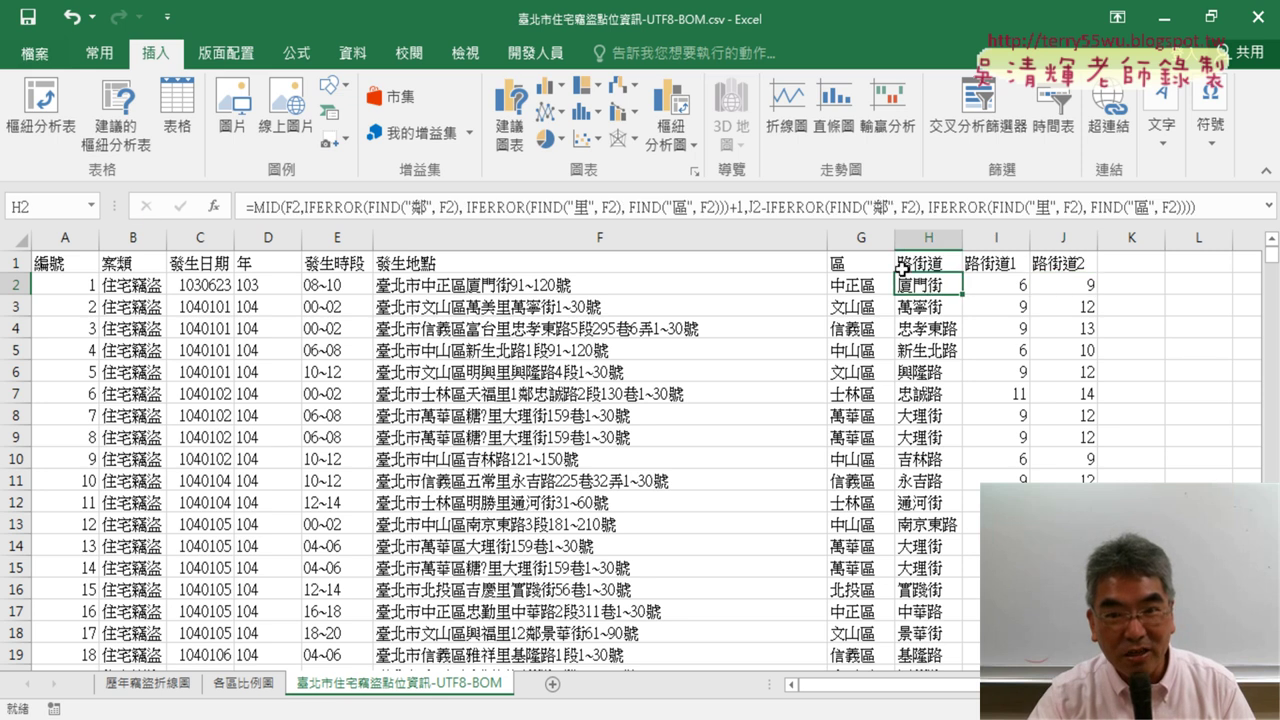
pyautogui.click(749, 207)
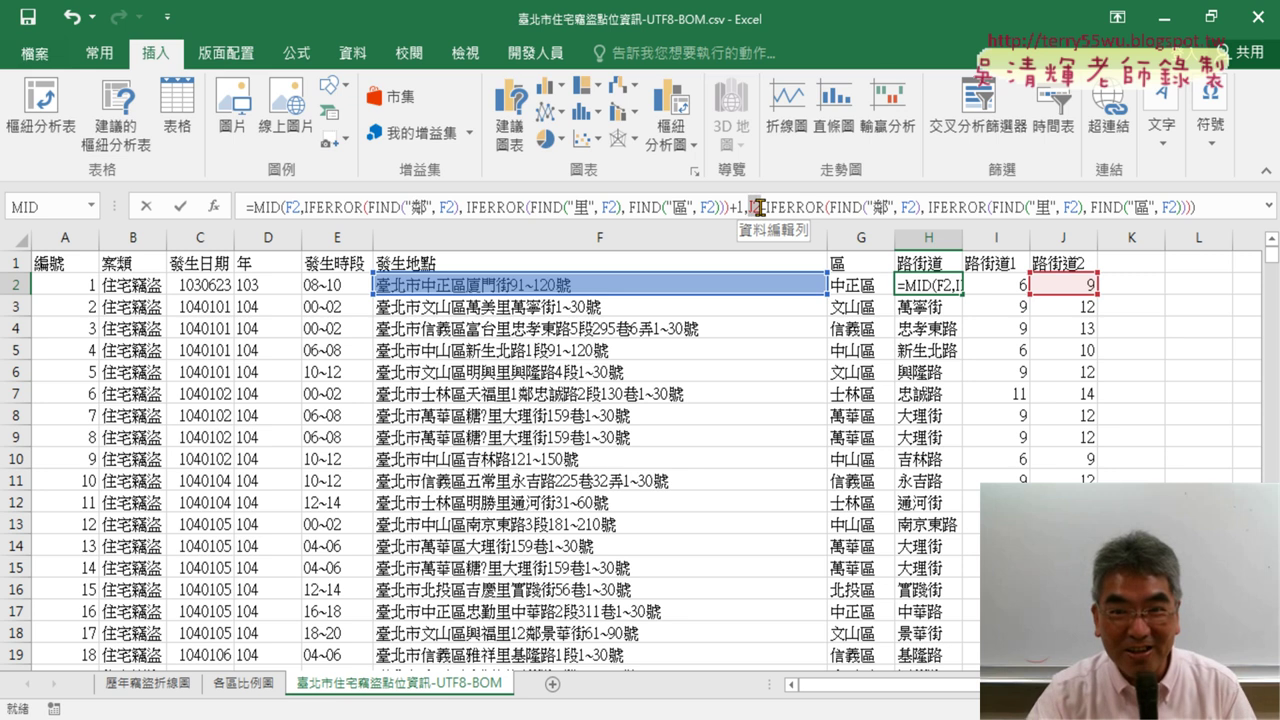
pyautogui.write('J2-')
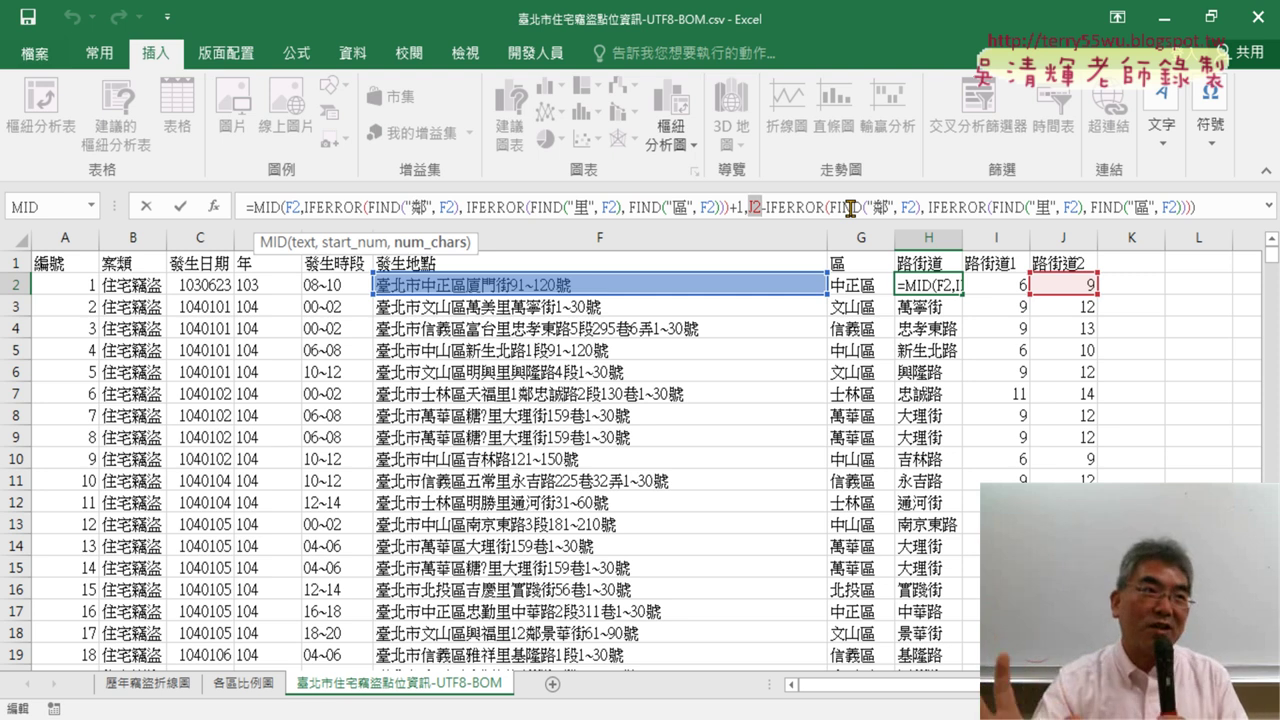
pyautogui.write('IFERROR(FIND("路", F2), IFERROR(FIND("街", F2), FIND("道", F2)))')
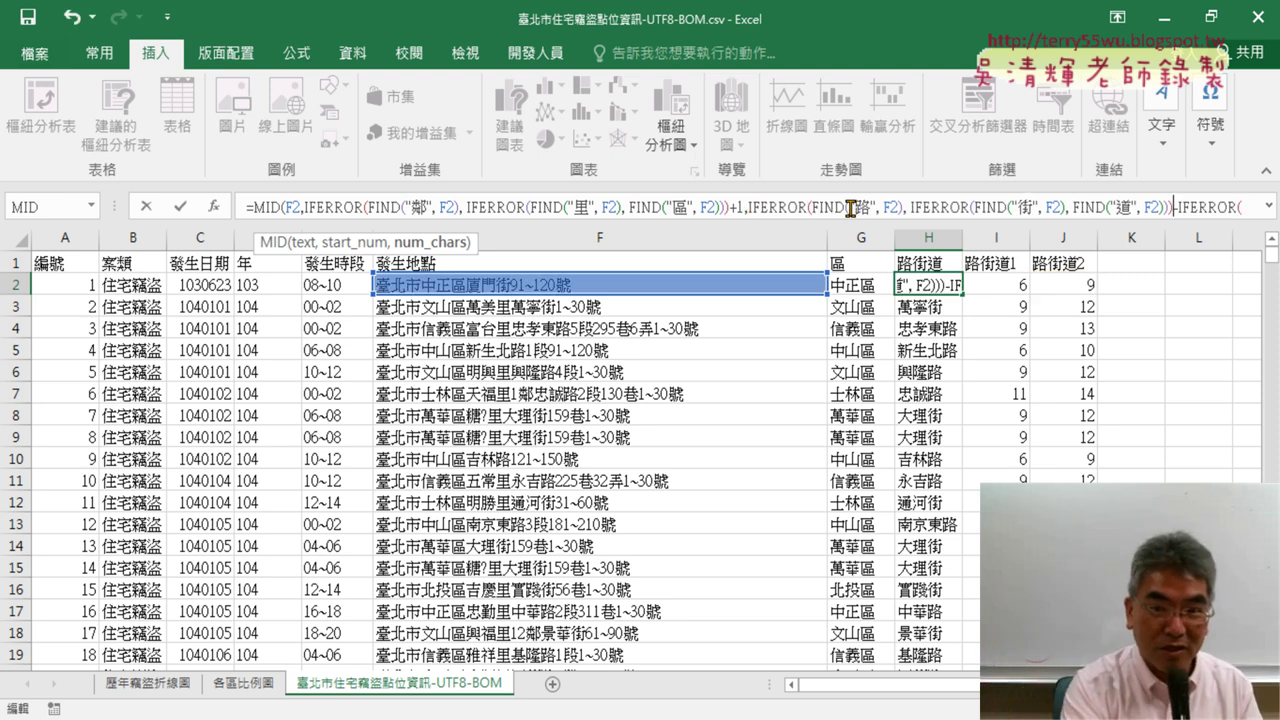
pyautogui.click(181, 210)
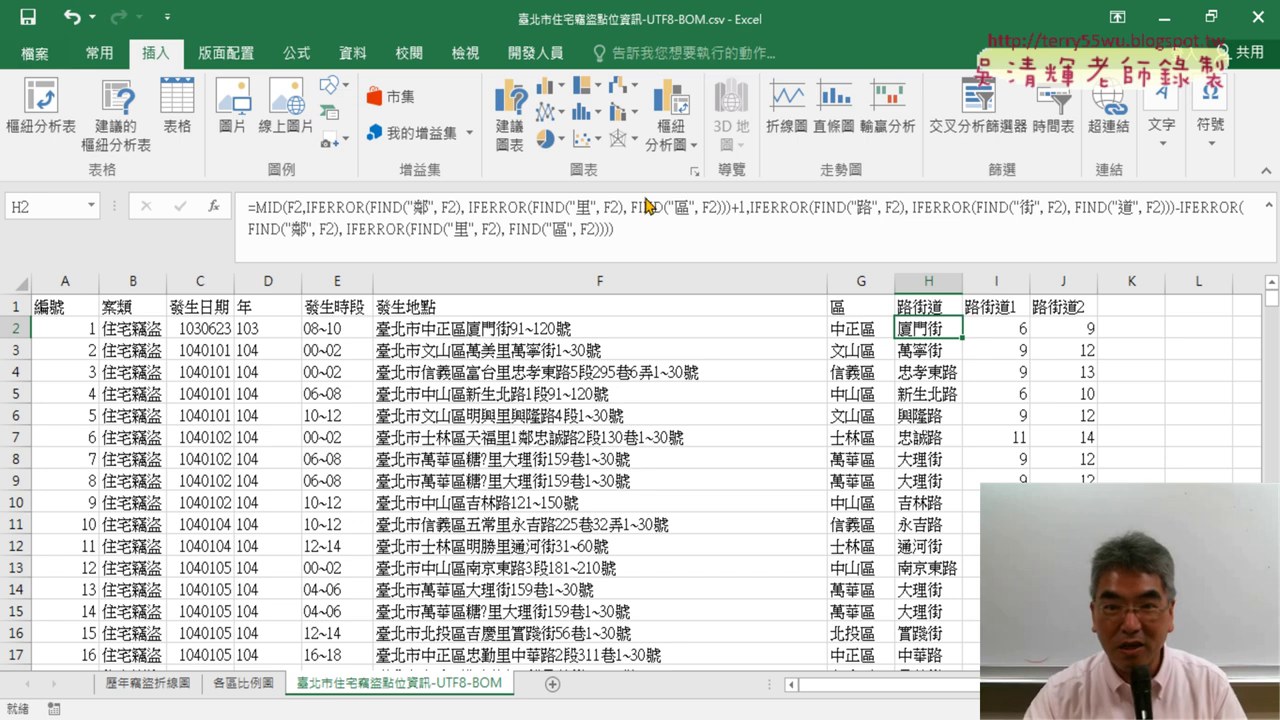
# Fill H2's self-contained formula down the entire 路街道 column.
pyautogui.click(965, 340)
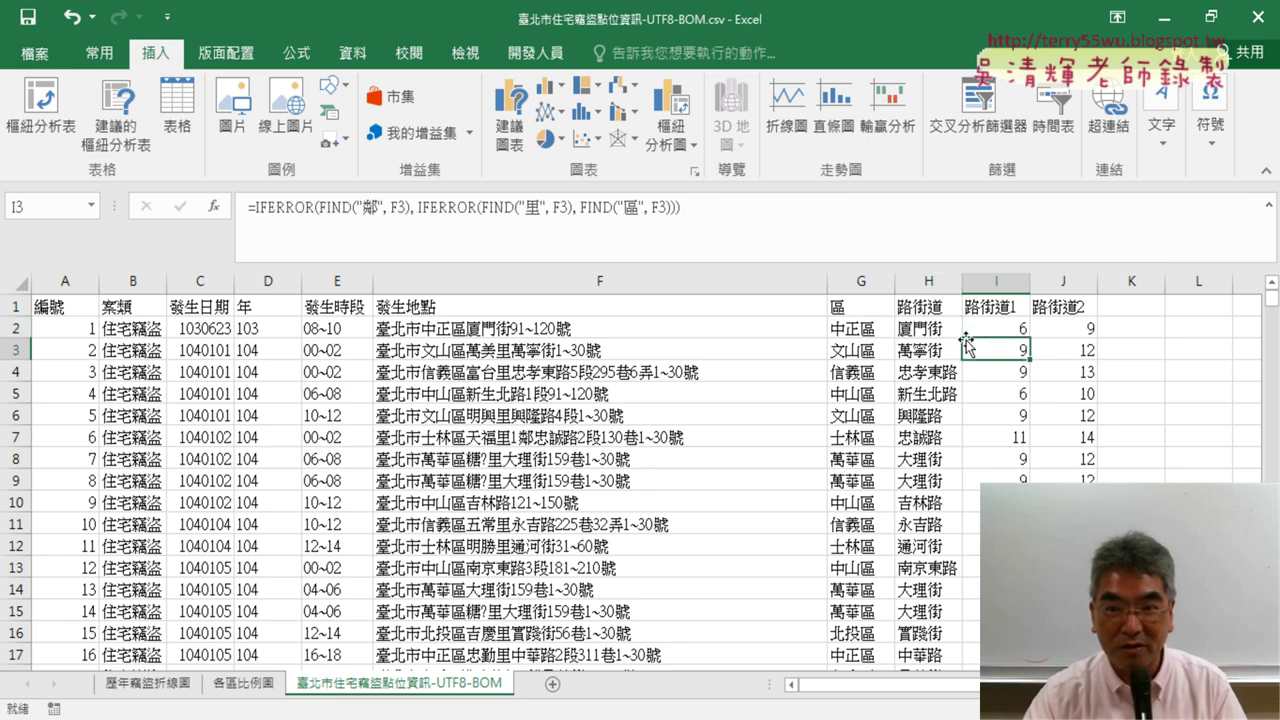
pyautogui.click(955, 336)
pyautogui.doubleClick(962, 340)
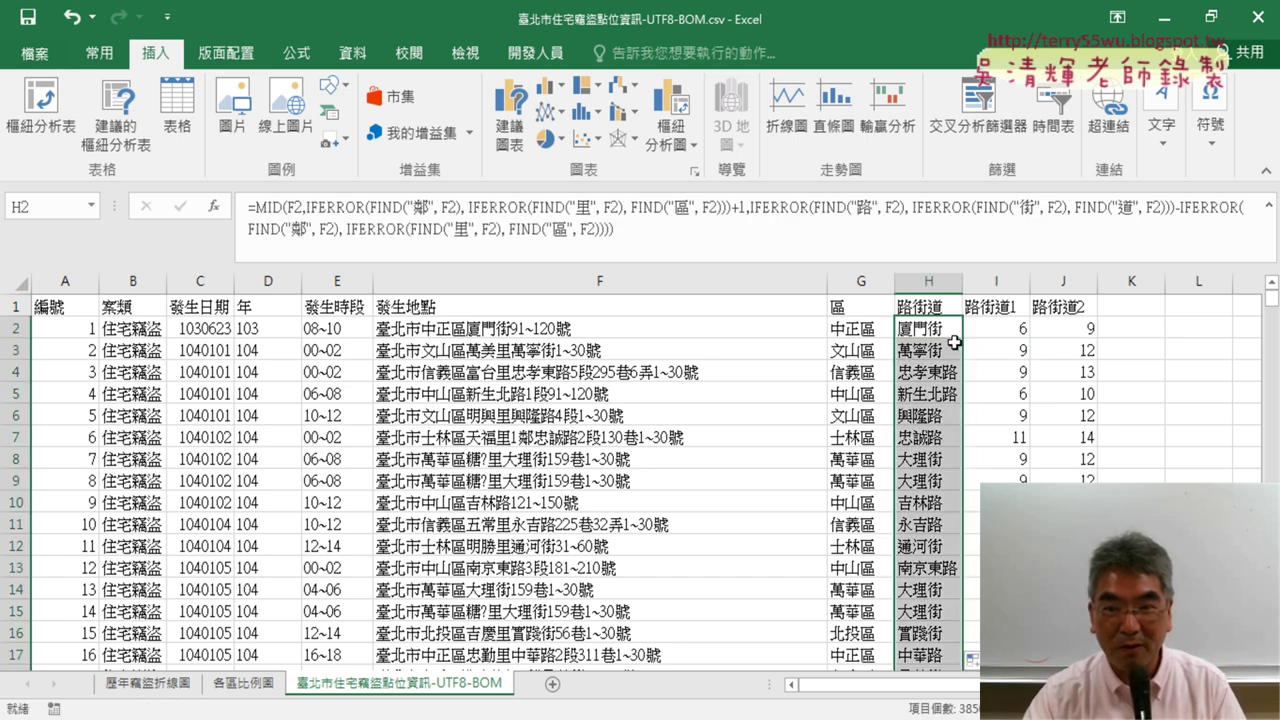
pyautogui.scroll(-4, 955, 343)
pyautogui.scroll(-6, 955, 343)
pyautogui.scroll(5, 955, 343)
pyautogui.scroll(6, 950, 352)
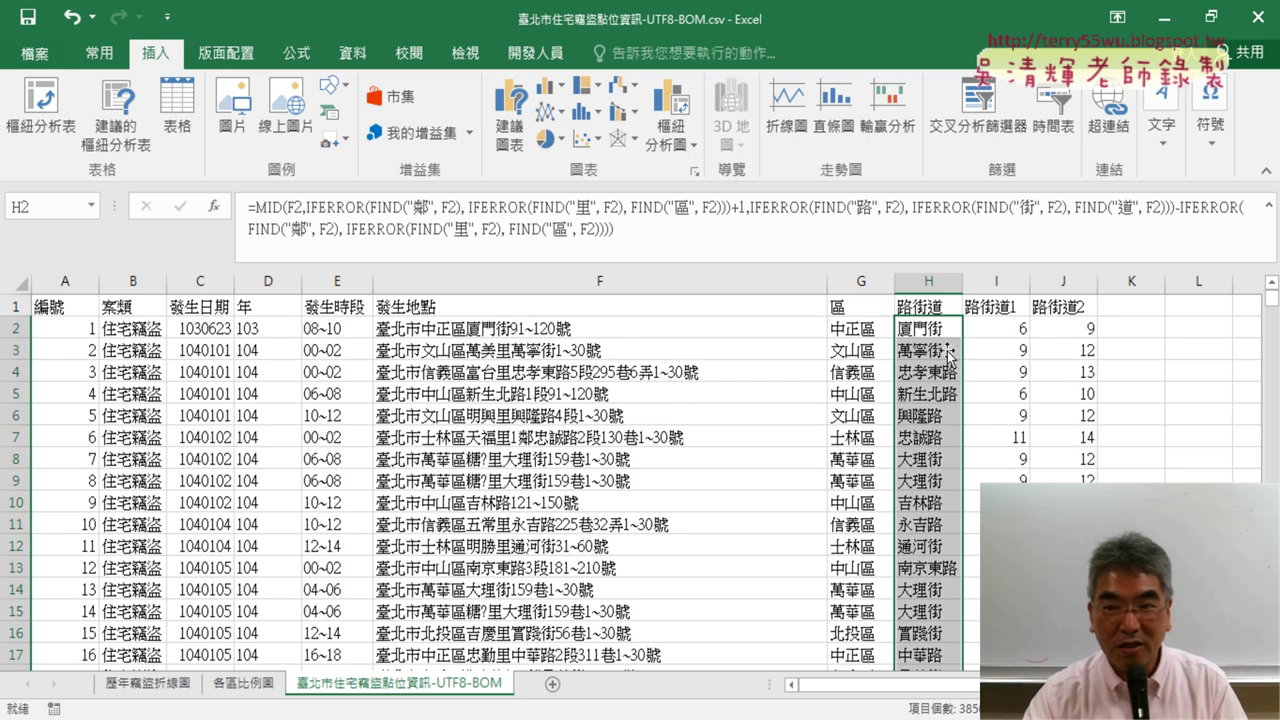
# Clear columns I and J to confirm column H still works, then undo to restore them.
pyautogui.moveTo(992, 281); pyautogui.dragTo(1060, 281)
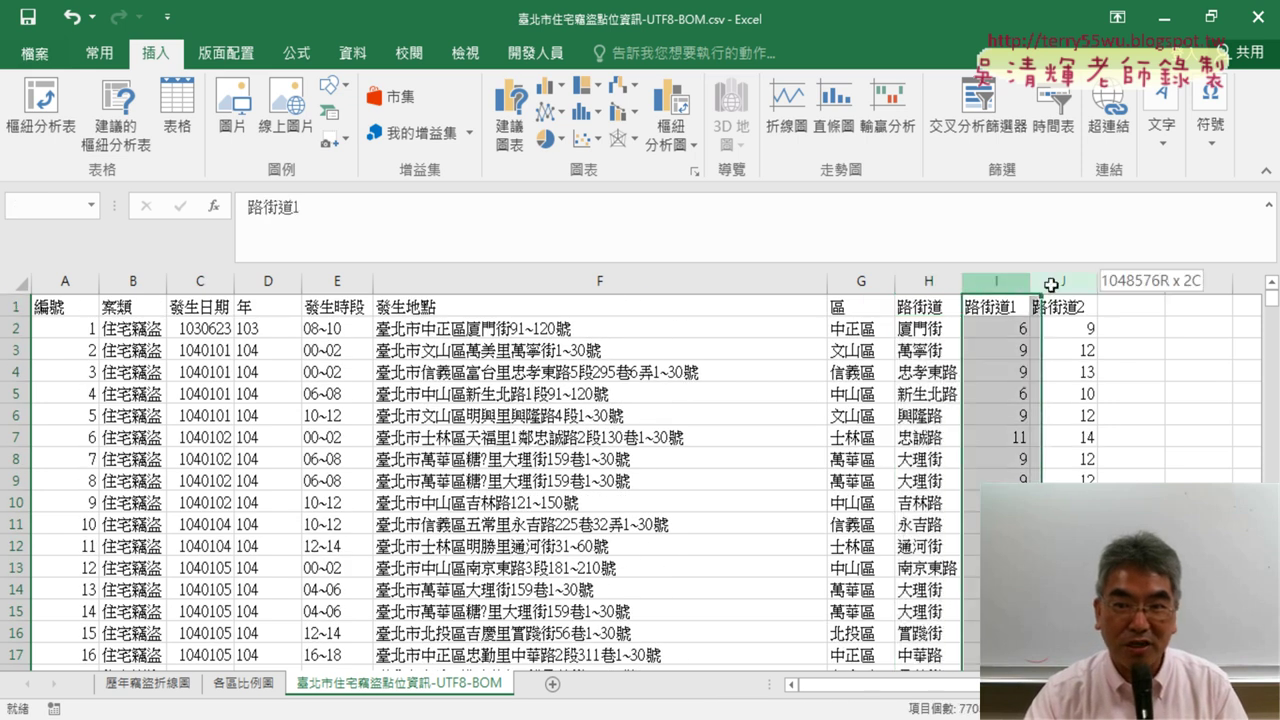
pyautogui.rightClick(1045, 351)
pyautogui.click(1110, 536)
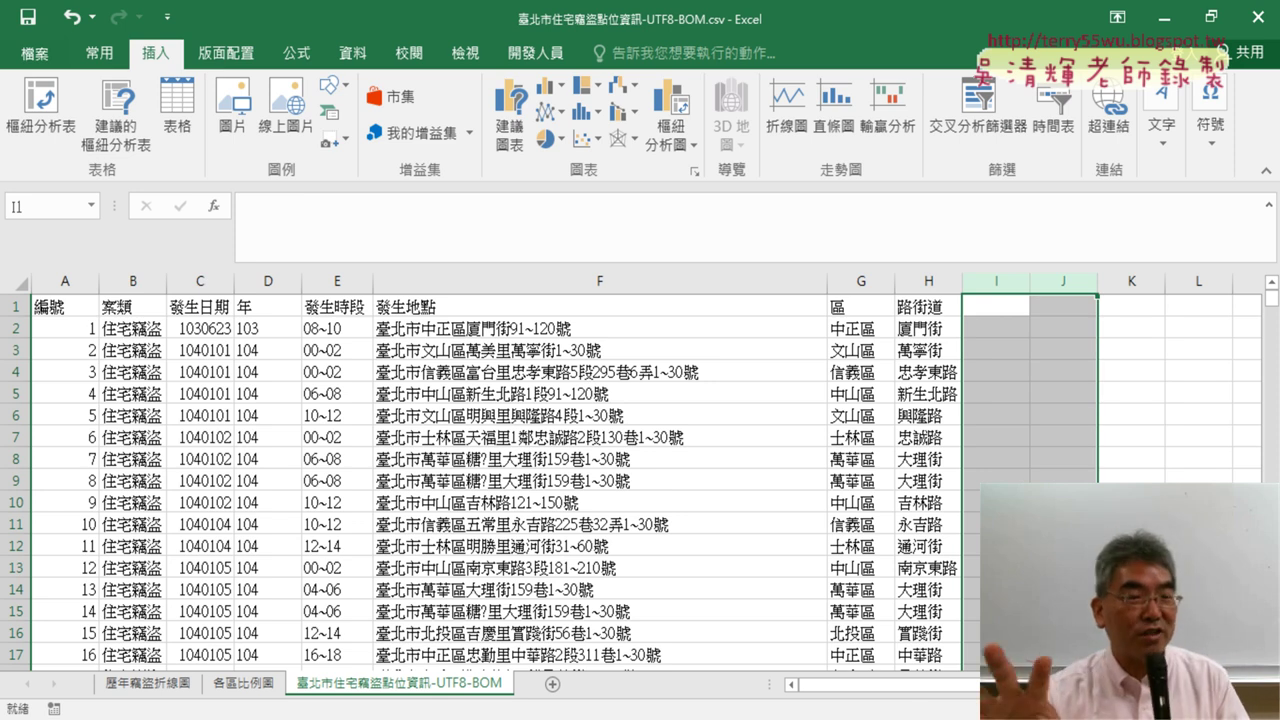
pyautogui.moveTo(933, 322); pyautogui.dragTo(944, 390)
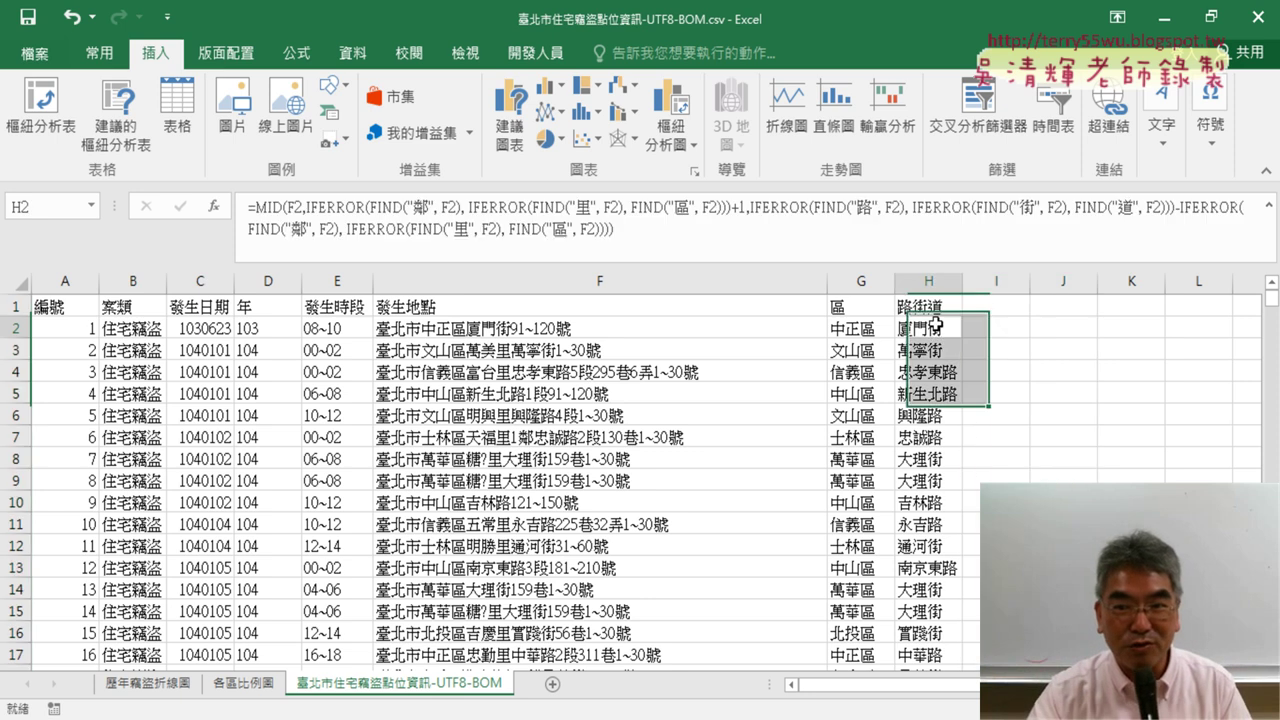
pyautogui.click(933, 322)
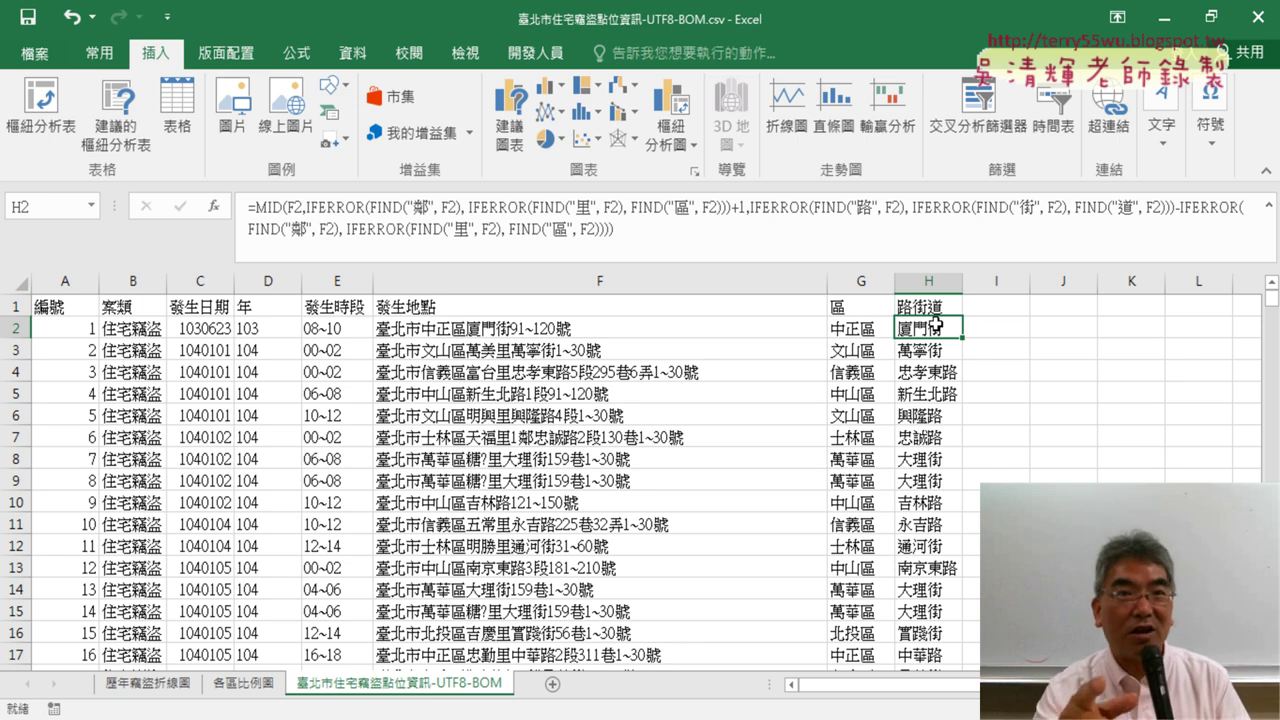
pyautogui.hotkey('ctrl', 'z')
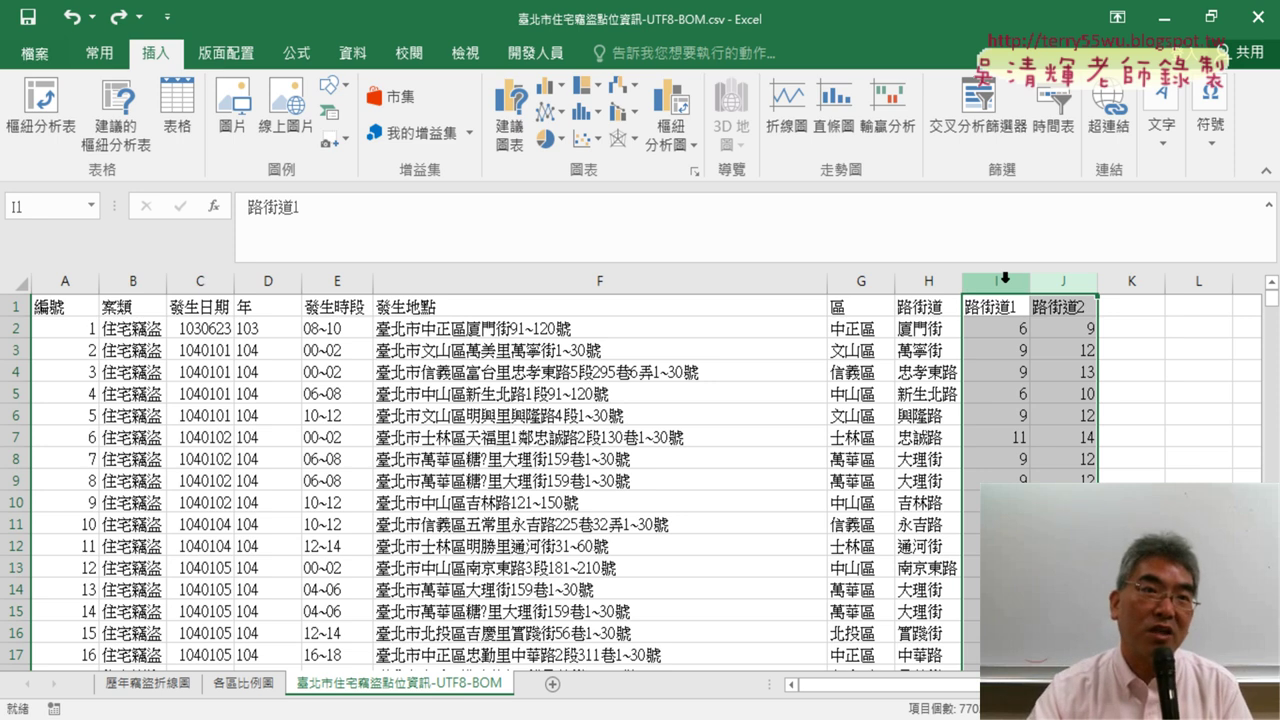
pyautogui.click(1002, 334)
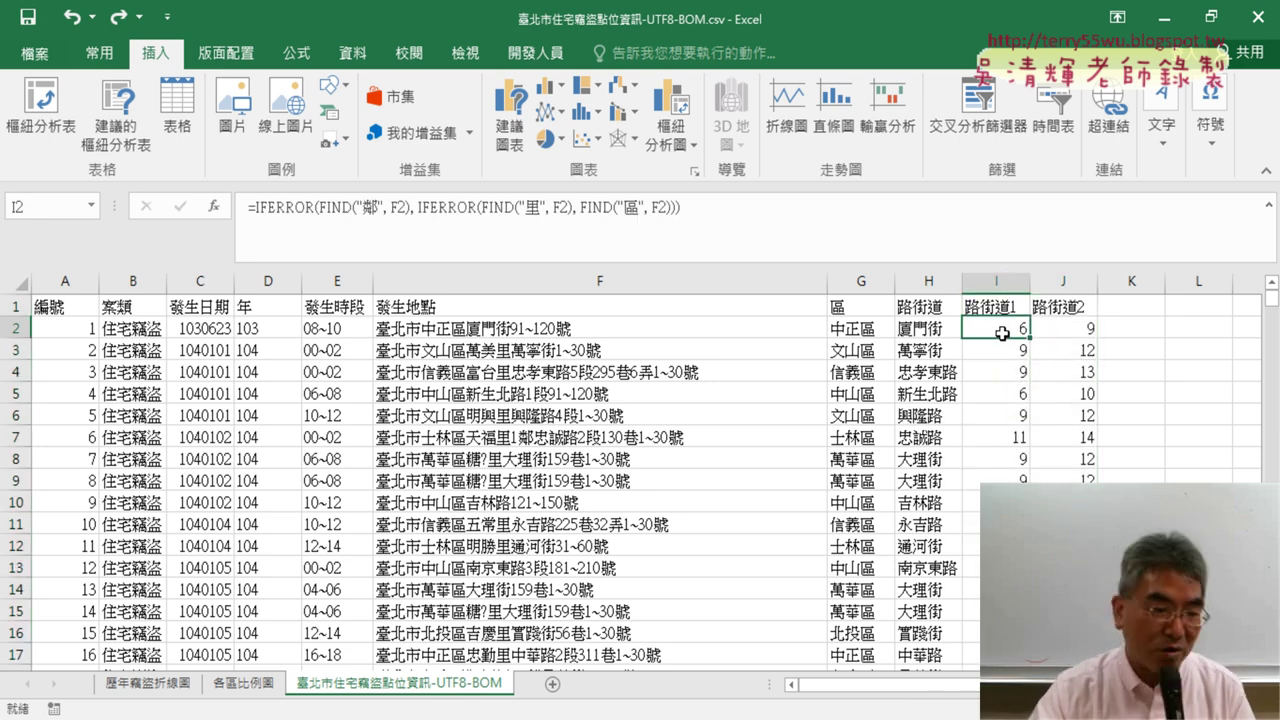
# In the 臺北市住宅竊盜完成程式碼 doc, select the =IFERROR(FIND("鄰", F7)… formula line.
pyautogui.click(1012, 35)
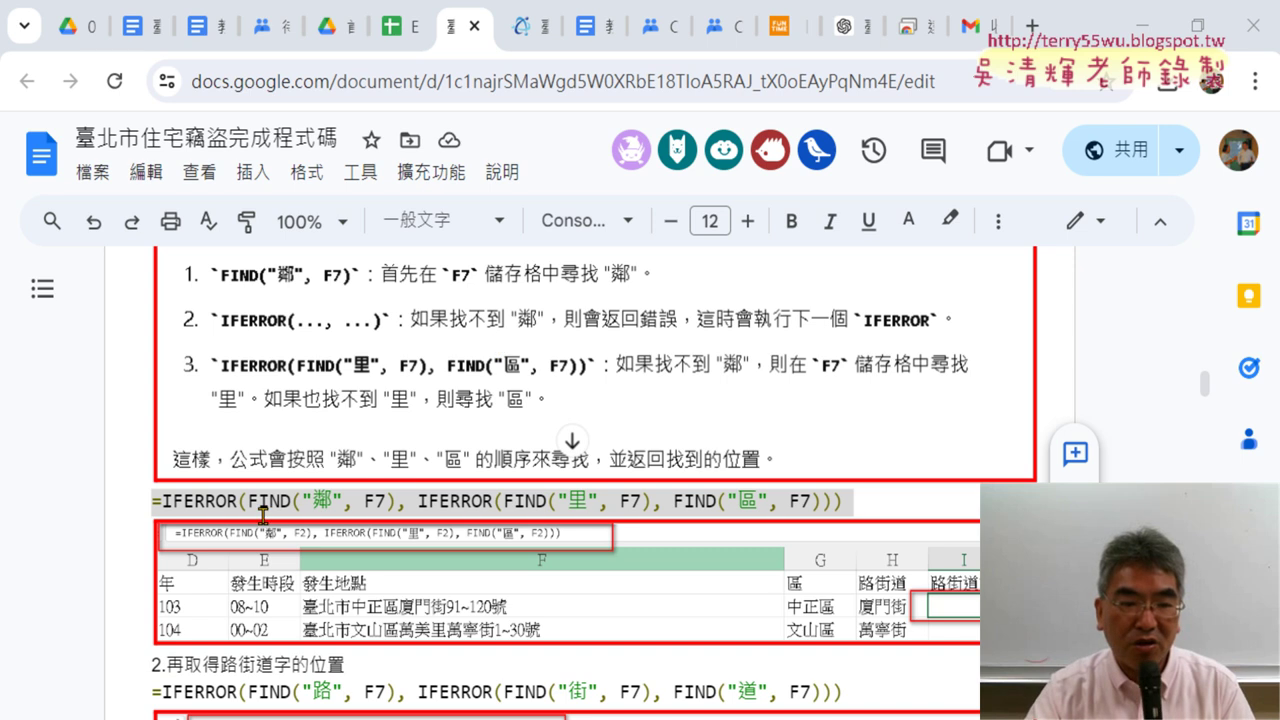
pyautogui.moveTo(156, 500); pyautogui.dragTo(845, 507)
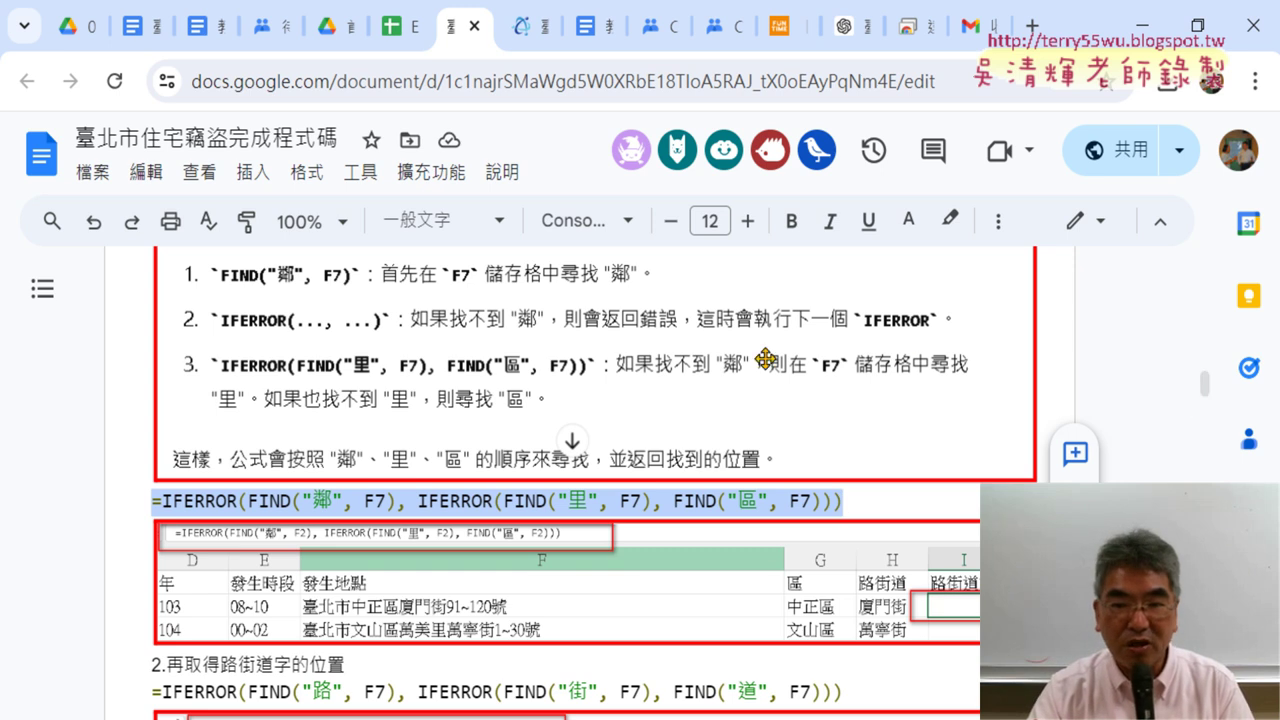
pyautogui.scroll(2, 743, 357)
pyautogui.scroll(-2, 735, 409)
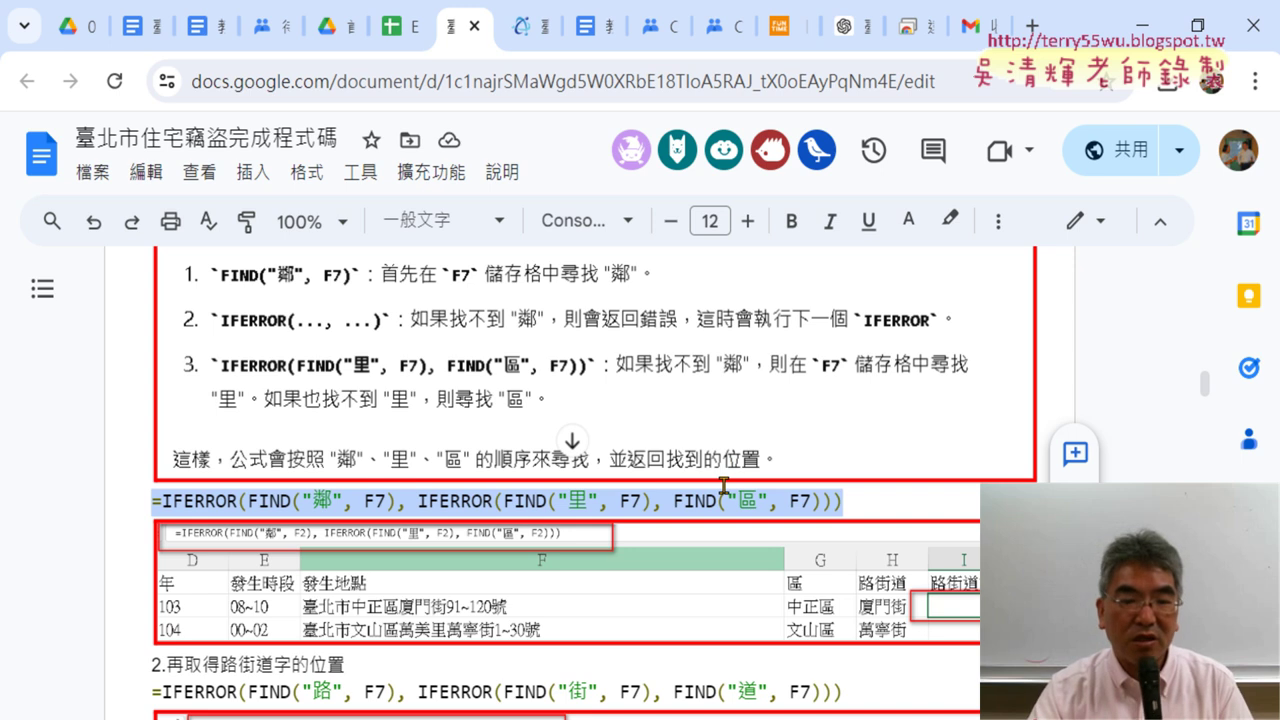